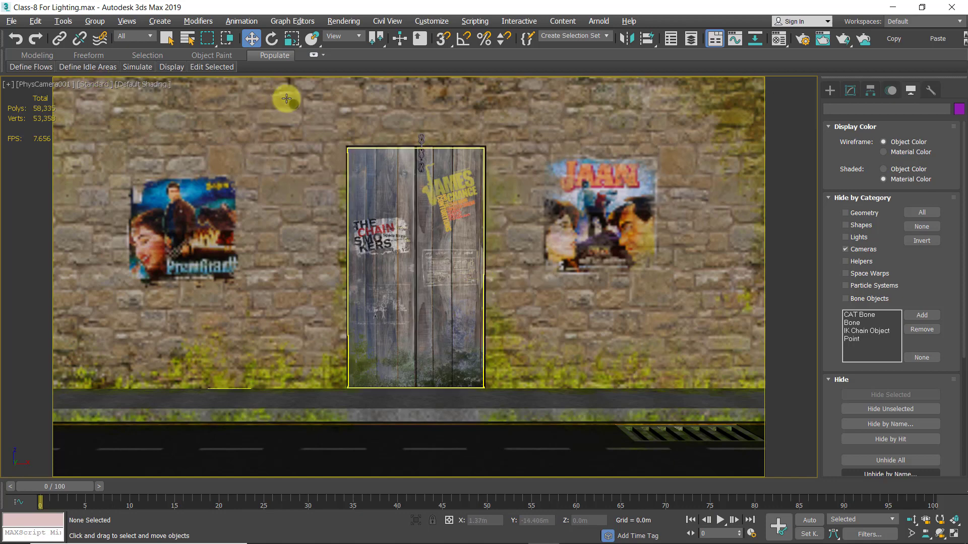
Examine the wall-mounted light bulb group up close in the perspective view.
left_click(286, 99)
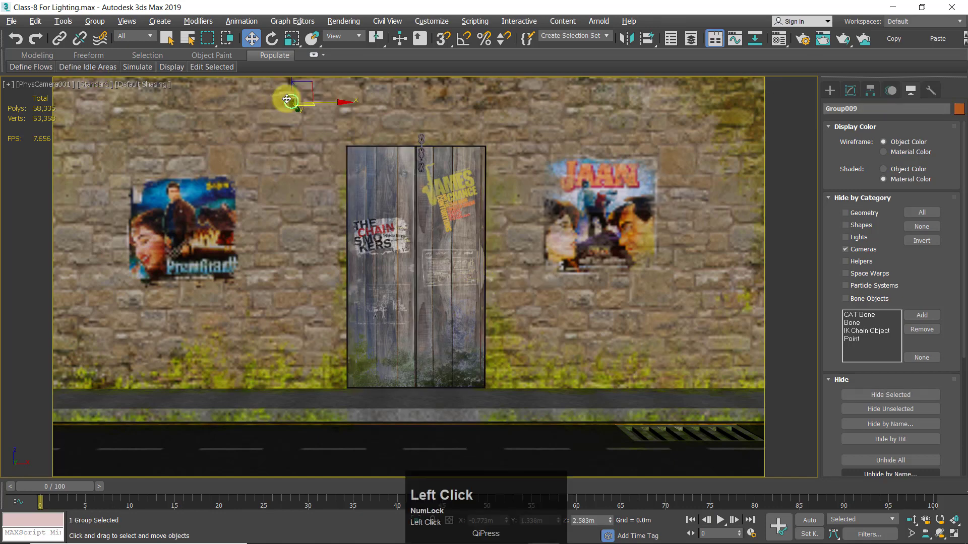
key("alt+w")
right_click(264, 373)
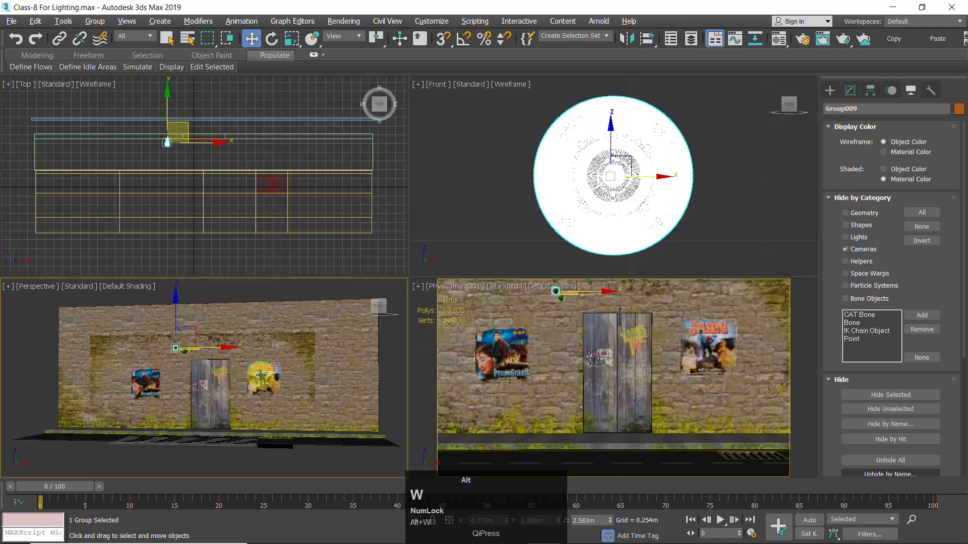
key("alt+w")
key("z")
middle_click_drag(357, 360, 467, 302, "alt")
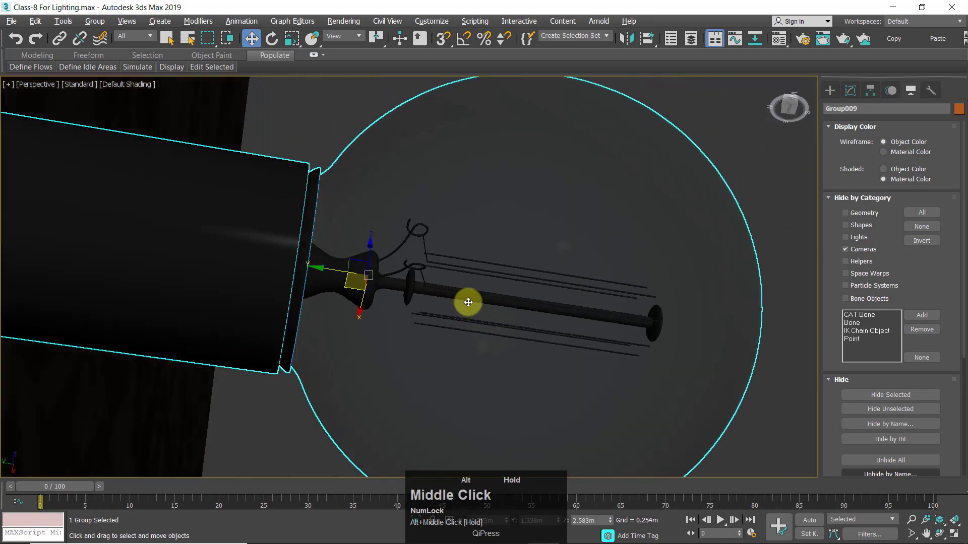
left_click(624, 324)
middle_click_drag(624, 324, 539, 292, "alt")
scroll(567, 313, "down", 3)
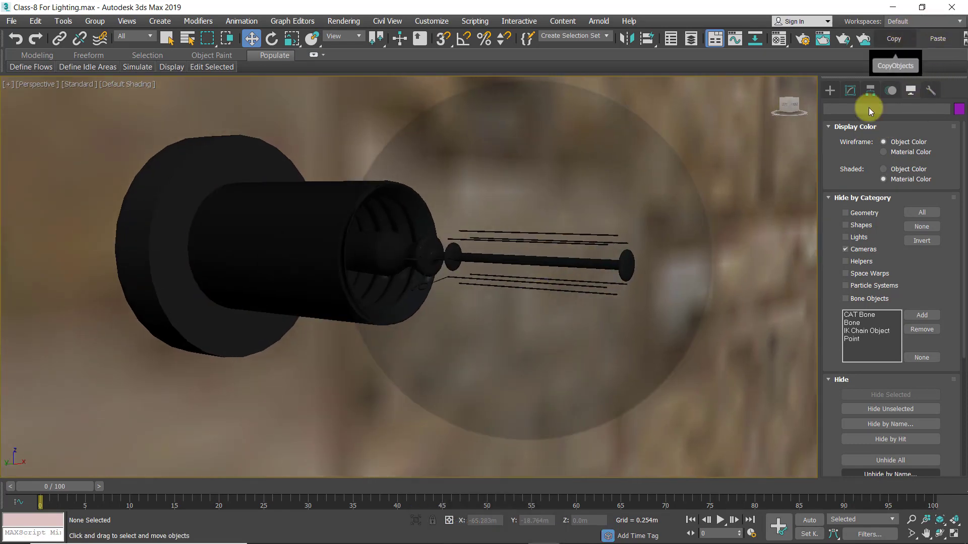
Examine the bulb's placement on the stone wall relative to the door and posters from several angles.
middle_click_drag(422, 184, 456, 166, "alt")
scroll(461, 212, "down", 3)
middle_click_drag(460, 212, 457, 264, "alt")
scroll(460, 253, "down", 4)
scroll(451, 269, "up", 4)
middle_click_drag(519, 238, 373, 204, "alt")
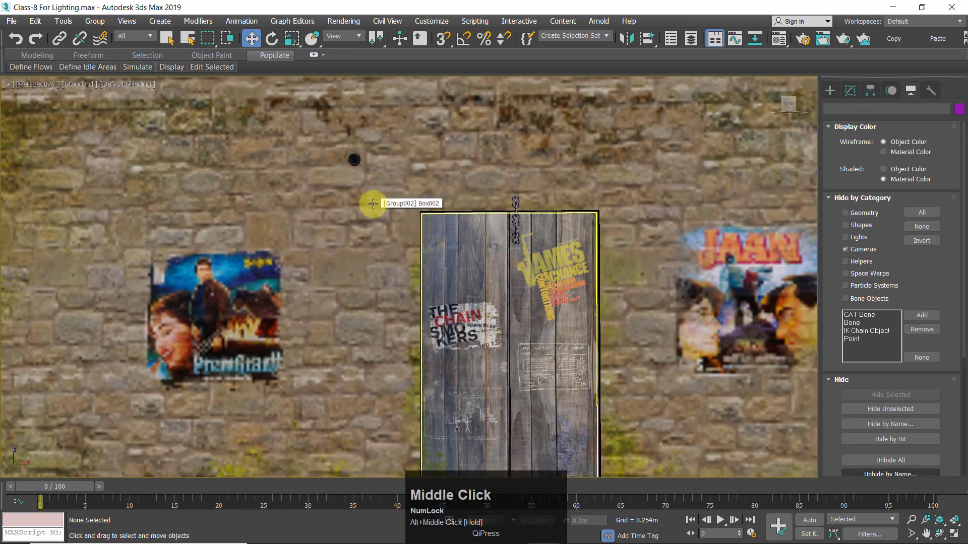
scroll(430, 147, "down", 3)
middle_click_drag(489, 291, 456, 308, "alt")
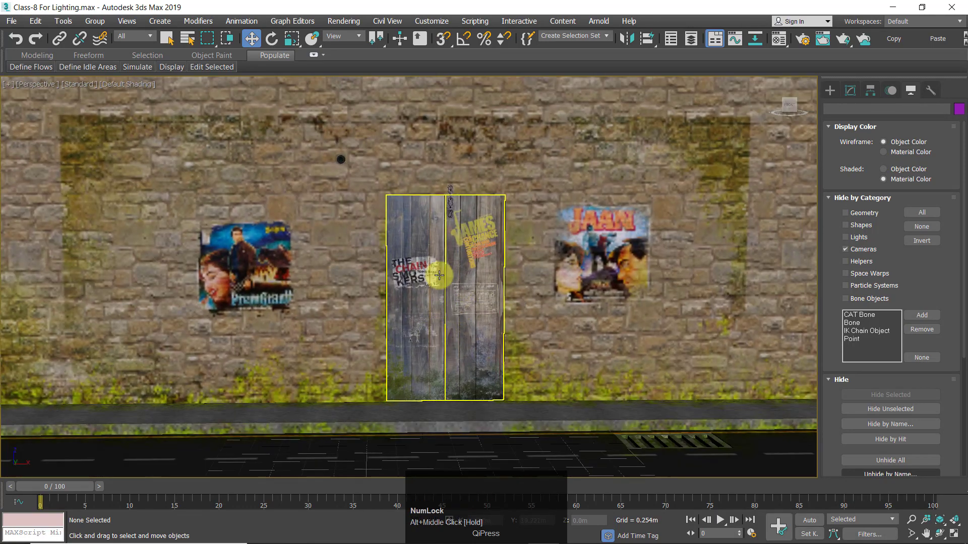
middle_click_drag(368, 220, 434, 293, "alt")
scroll(435, 294, "up", 2)
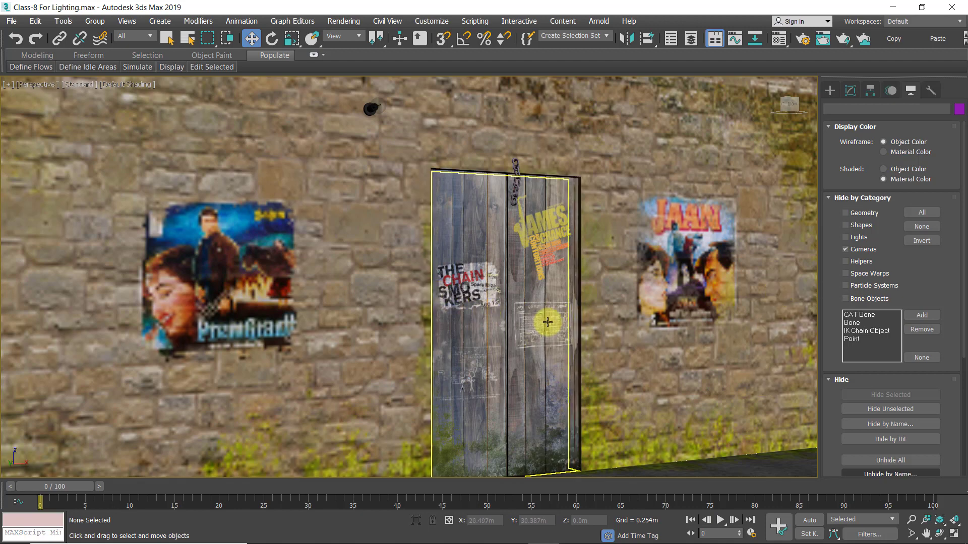
middle_click_drag(648, 330, 489, 326)
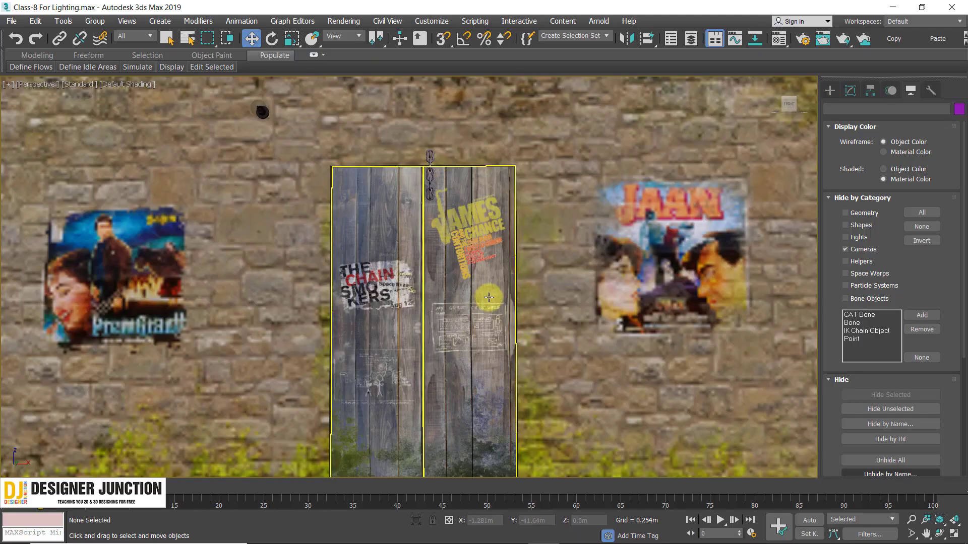
middle_click_drag(489, 298, 416, 252, "alt")
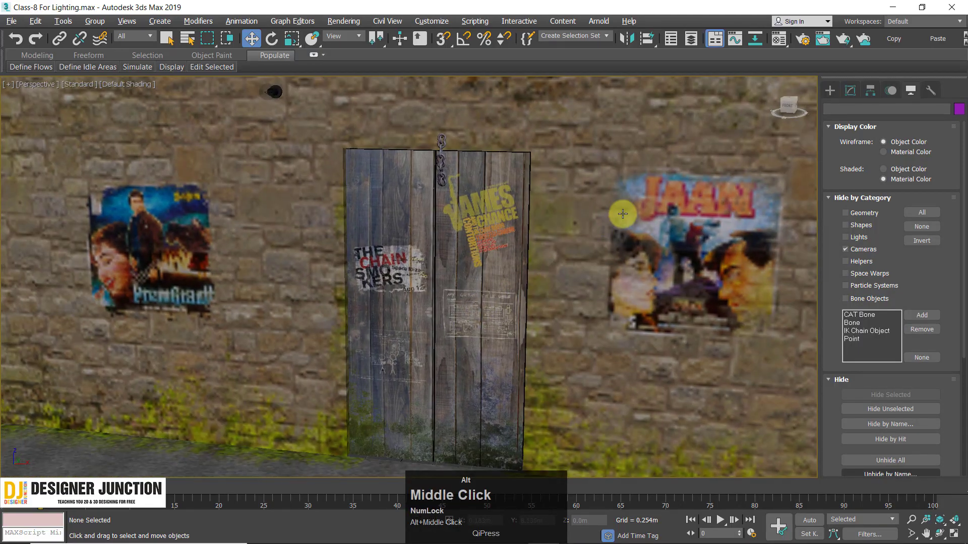
Create a Standard Omni light in the top view, just in front of the wall-mounted bulb.
key("alt+w")
key("alt+w")
key("z")
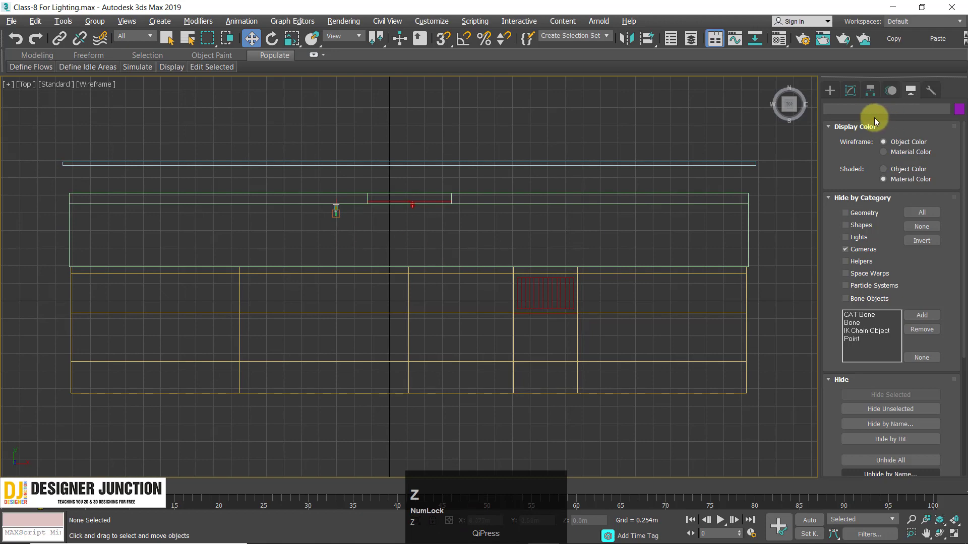
left_click(849, 91)
left_click(828, 87)
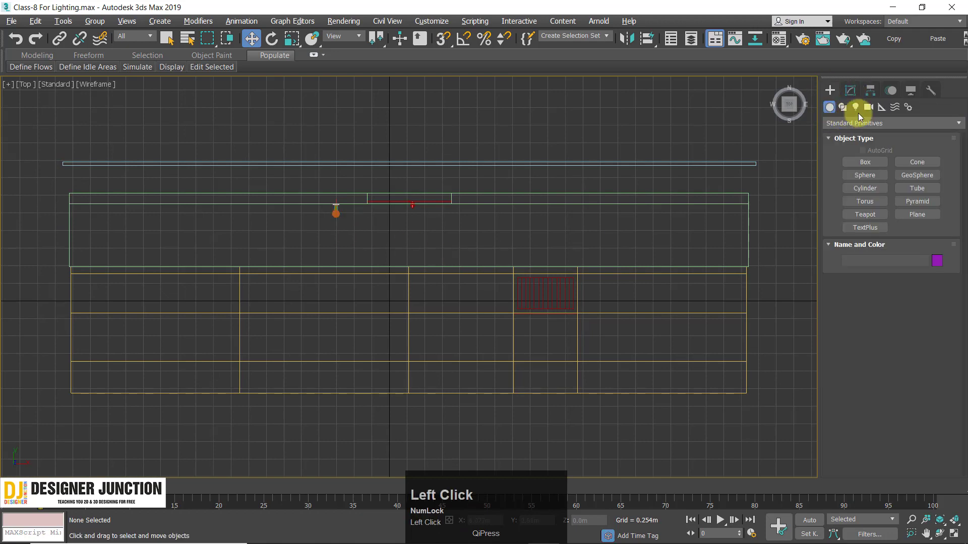
left_click(855, 108)
left_click(867, 124)
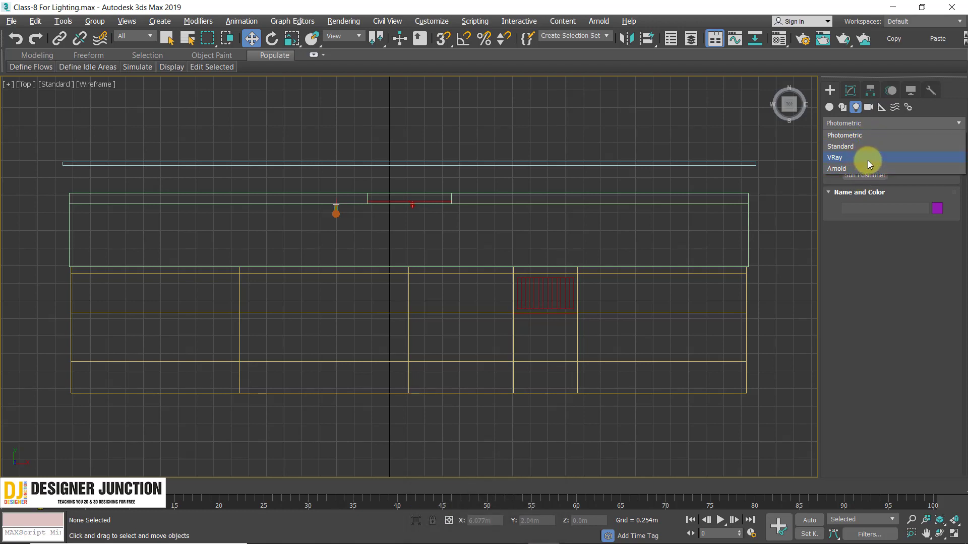
left_click(860, 146)
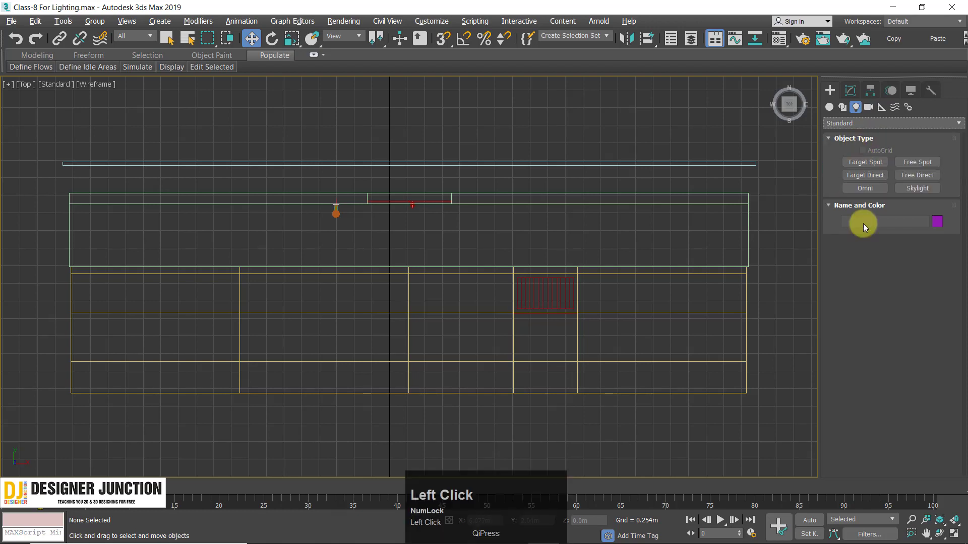
left_click(865, 192)
middle_click(373, 247)
scroll(376, 265, "up", 5)
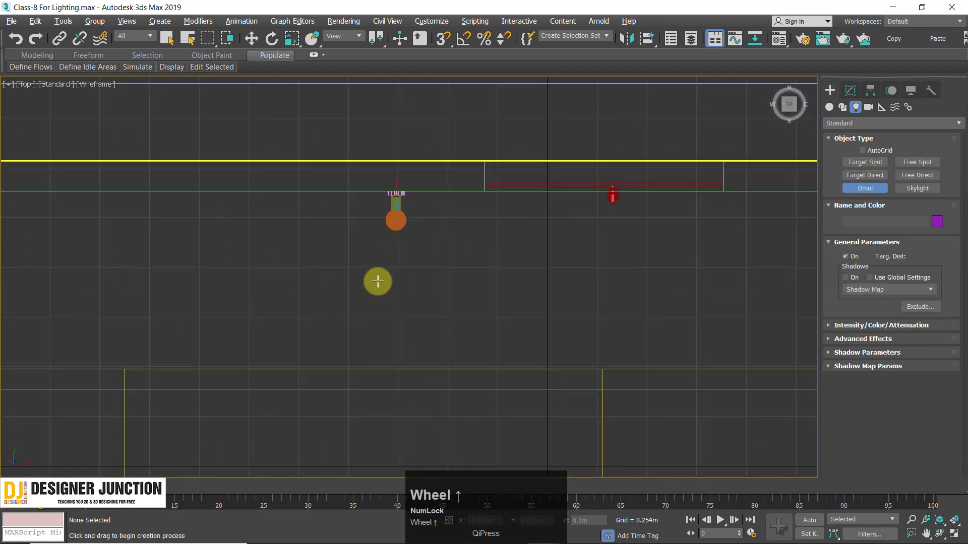
left_click(394, 244)
right_click(536, 240)
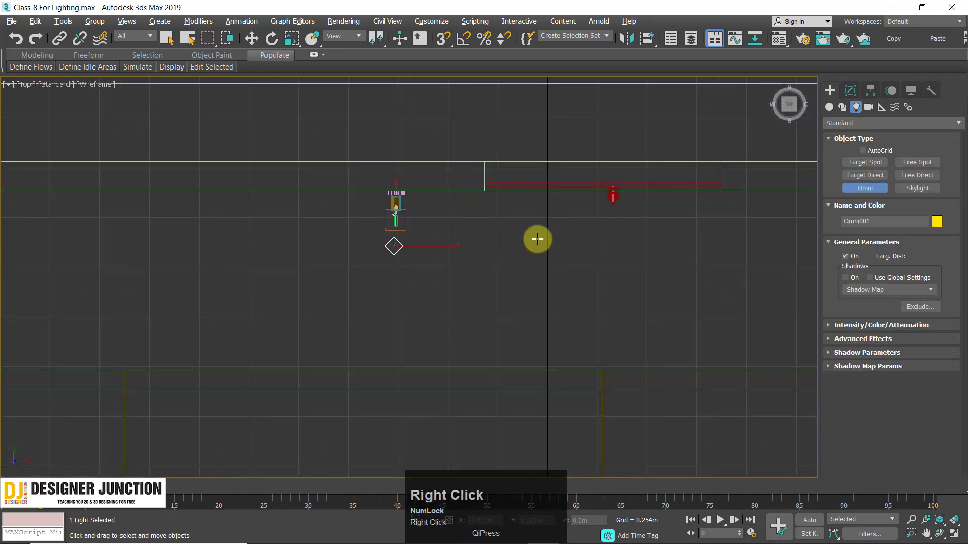
Review the available light categories and the omni light's general, intensity, decay and attenuation parameters.
left_click(851, 92)
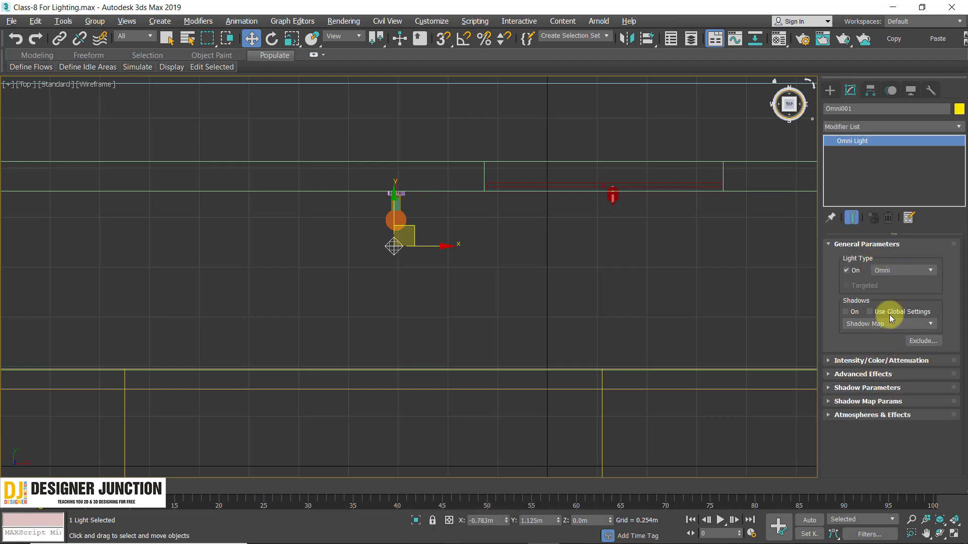
left_click(830, 90)
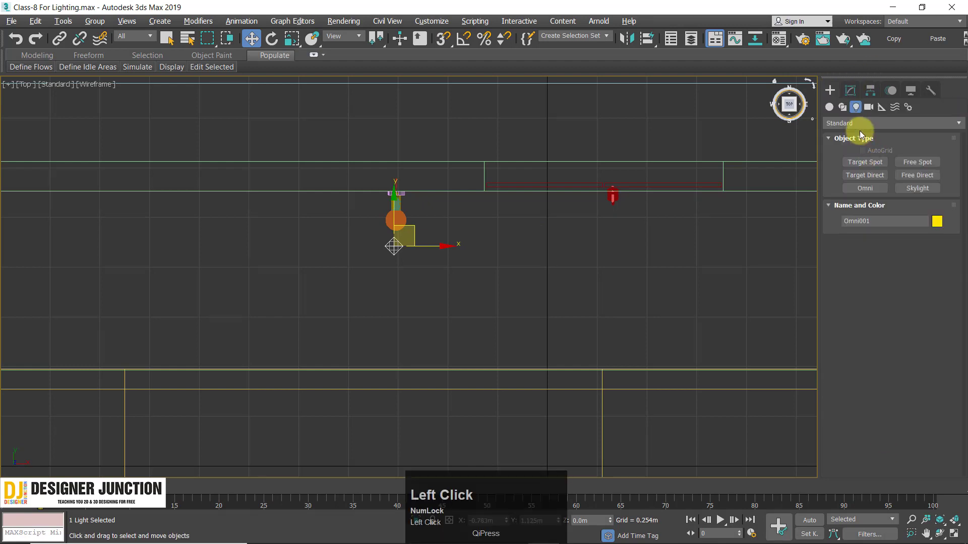
left_click(857, 124)
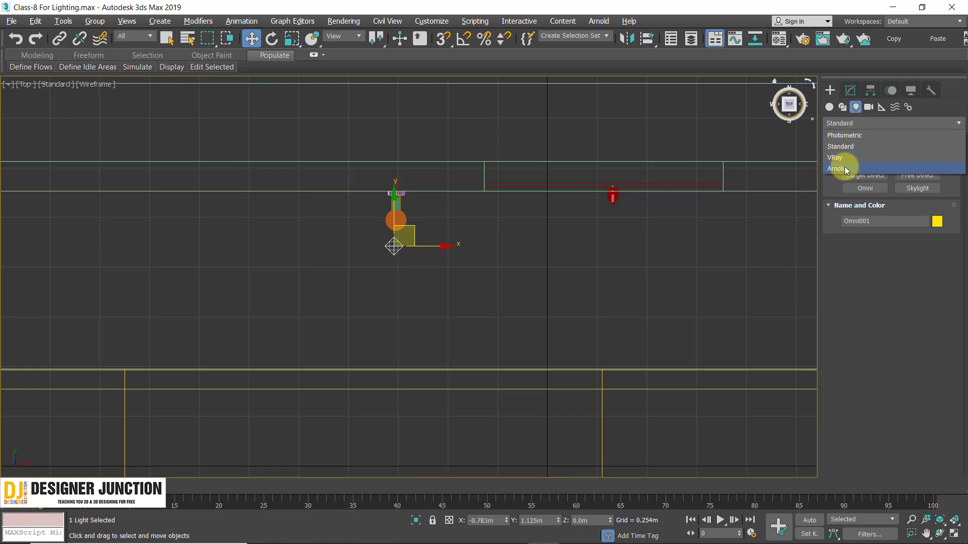
left_click(884, 294)
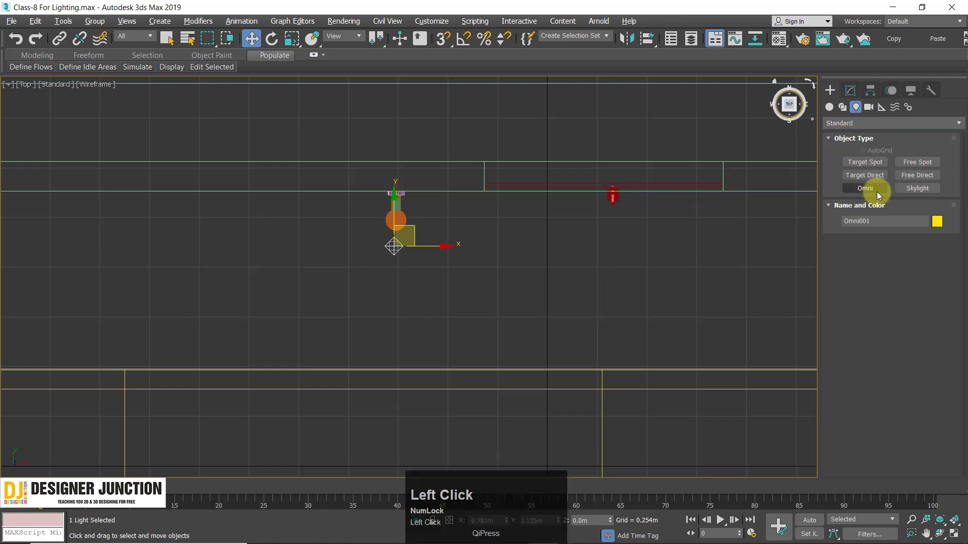
left_click(849, 91)
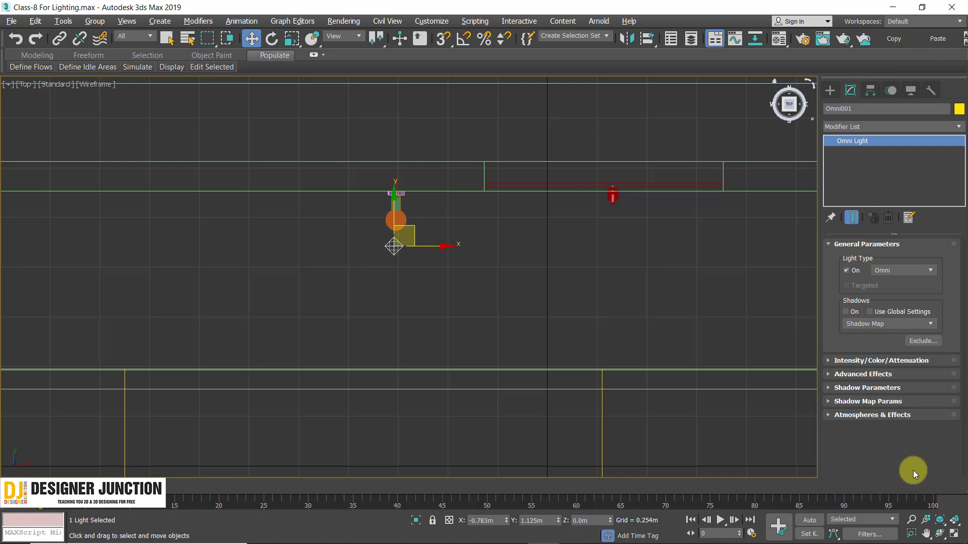
left_click(863, 361)
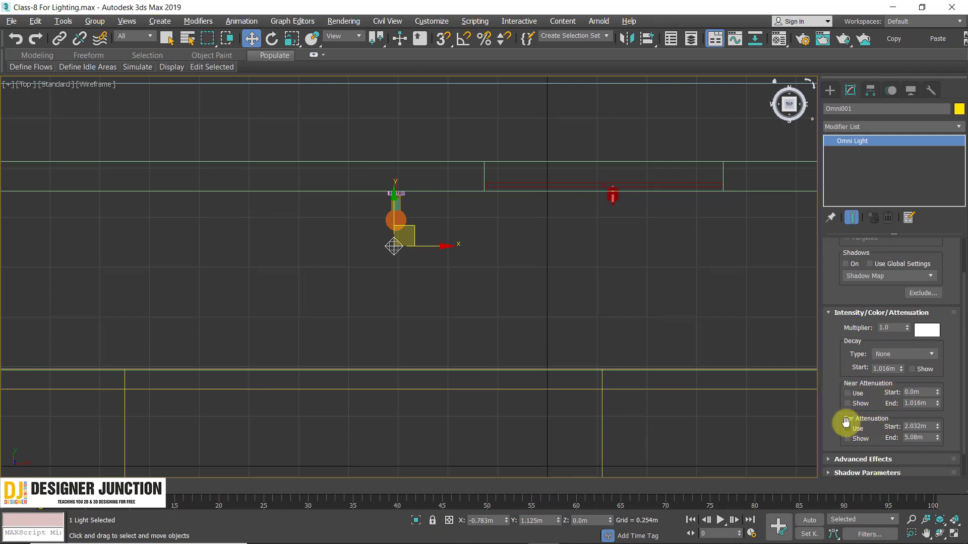
left_click_drag(833, 398, 833, 446)
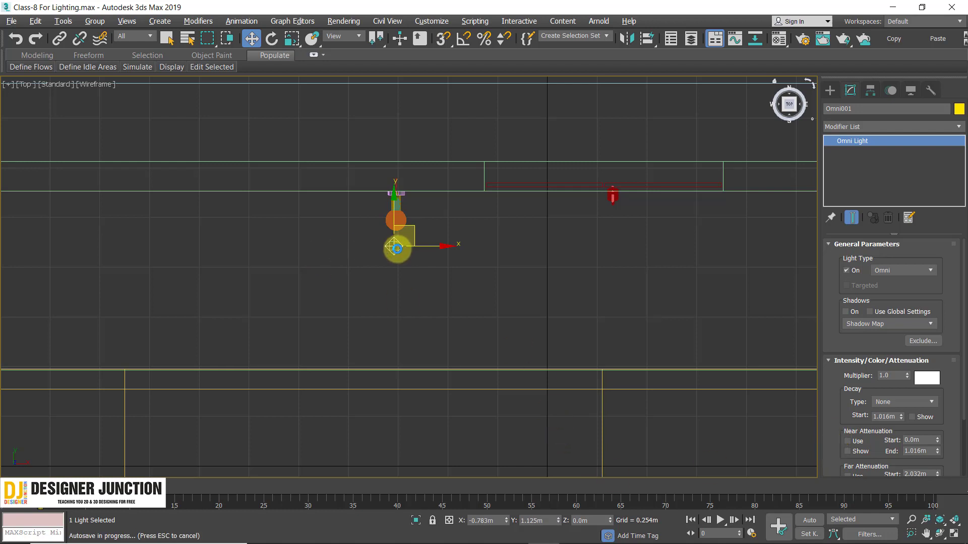
left_click(891, 376)
left_click(580, 292)
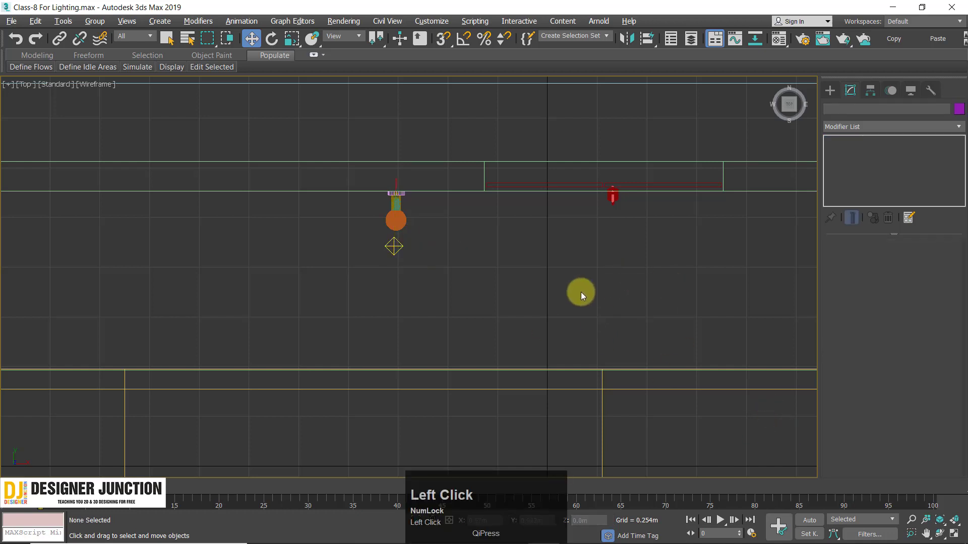
Shift the omni light in the top view slightly closer to the bulb and its centreline.
left_click(394, 247)
scroll(374, 217, "up", 3)
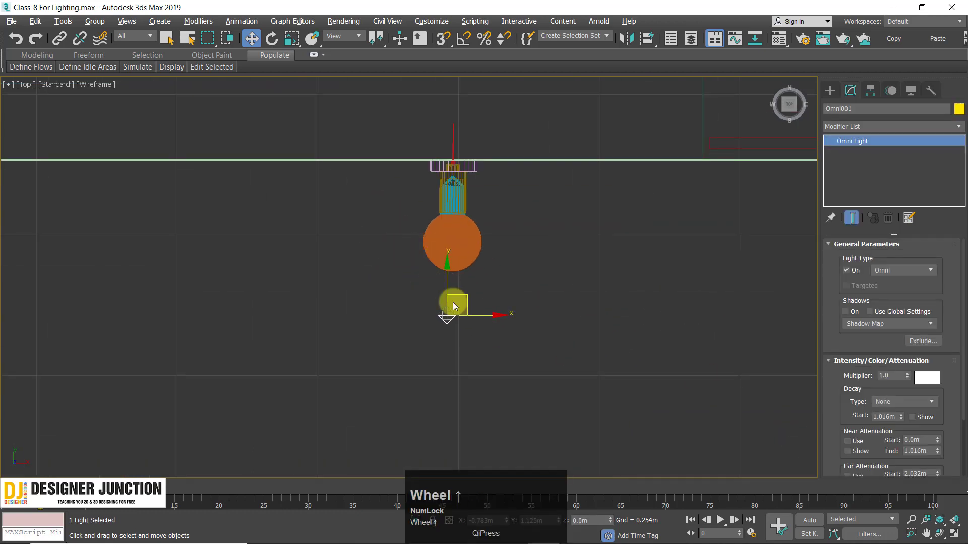
left_click_drag(462, 299, 464, 296)
Raise the omni light in the front view to the bulb's height, at about Z 2.57 m.
key("alt+w")
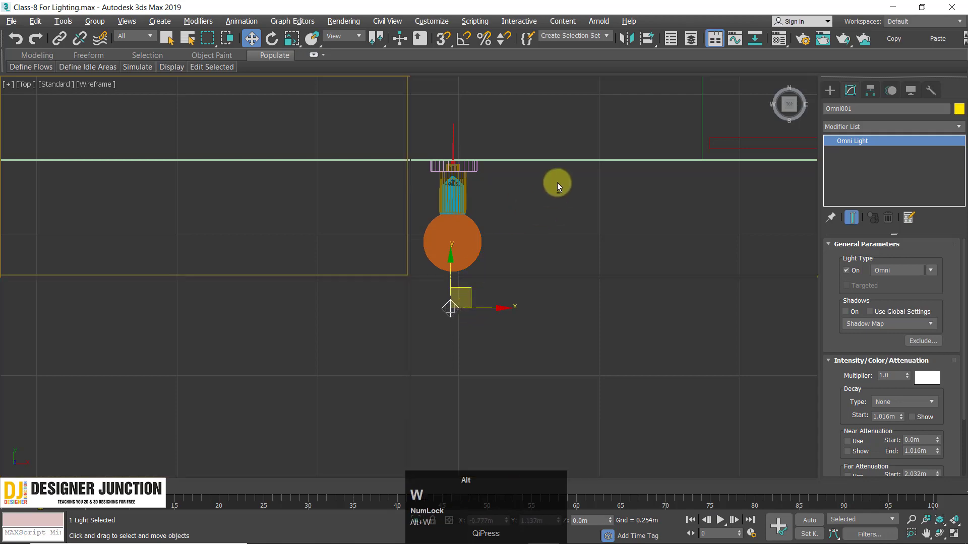
key("alt+w")
key("z")
scroll(549, 243, "down", 6)
middle_click_drag(549, 243, 410, 443)
scroll(450, 380, "down", 3)
scroll(449, 379, "down", 3)
left_click_drag(445, 353, 483, 189)
key("z")
scroll(486, 278, "down", 4)
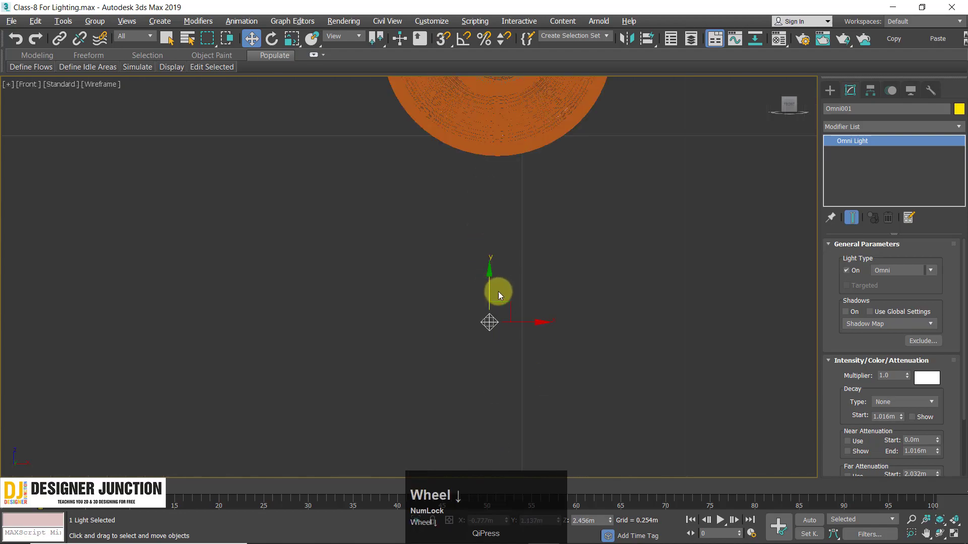
left_click_drag(506, 309, 537, 51)
Centre the omni light on the bulb in the front view, at about X -0.773 m and Z 2.583 m.
middle_click(506, 253)
key("z")
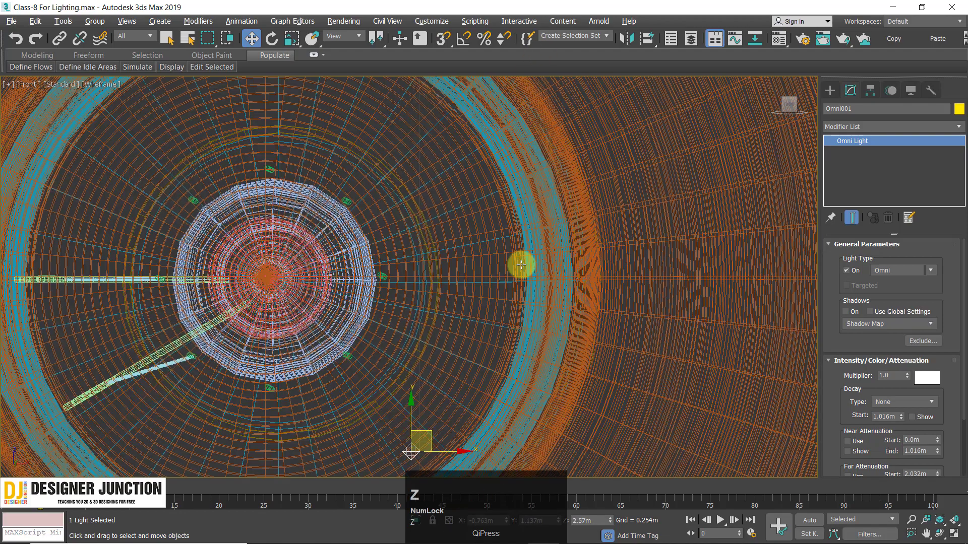
scroll(463, 275, "down", 4)
scroll(462, 275, "up", 5)
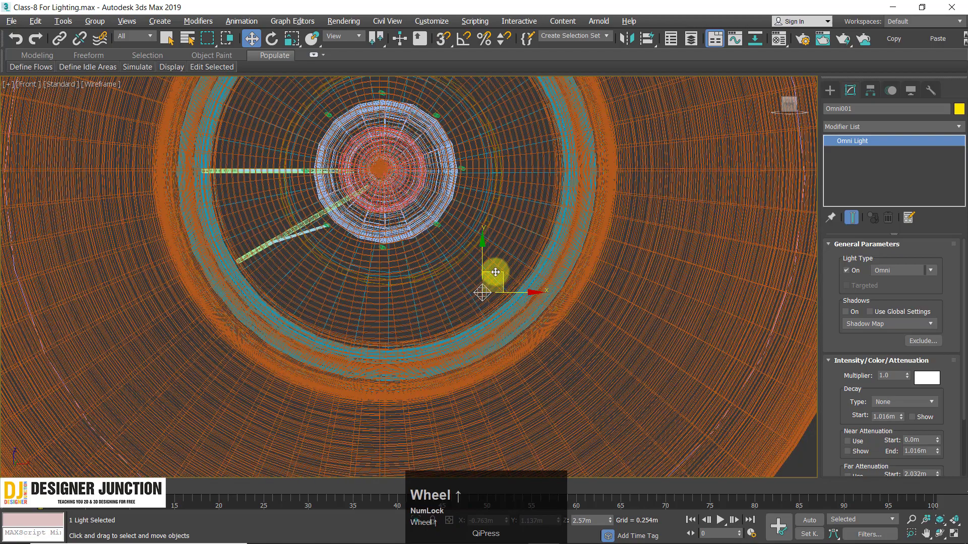
left_click_drag(491, 277, 395, 153)
key("alt+w")
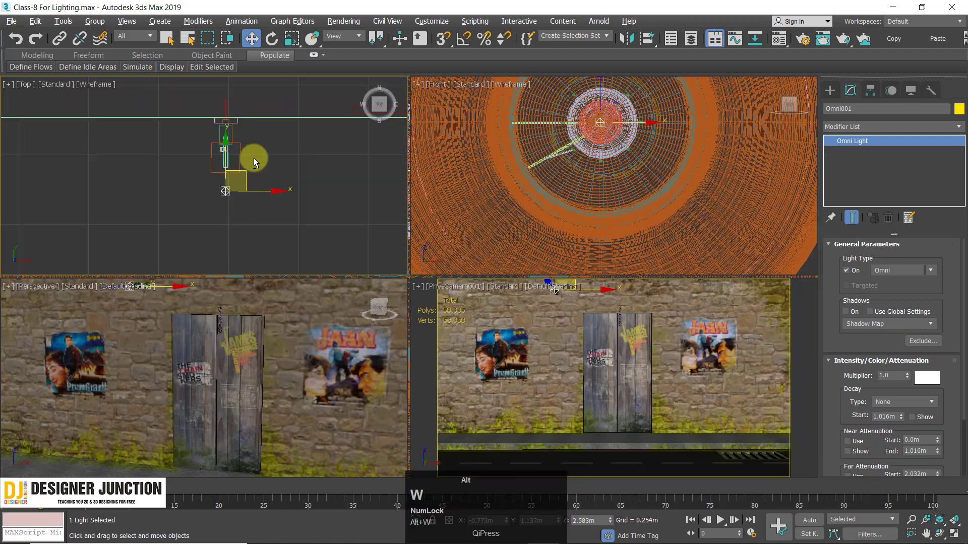
Check the omni light's position in front of the bulb in the top view.
middle_click(255, 161)
key("alt+w")
key("z")
scroll(421, 264, "down", 3)
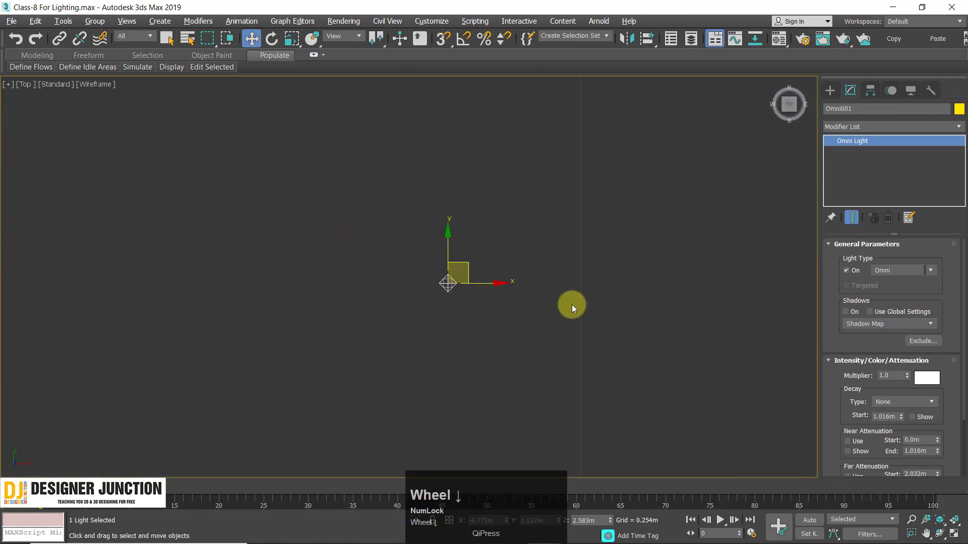
scroll(571, 304, "down", 2)
scroll(530, 269, "down", 2)
middle_click_drag(536, 271, 428, 345)
scroll(452, 329, "down", 2)
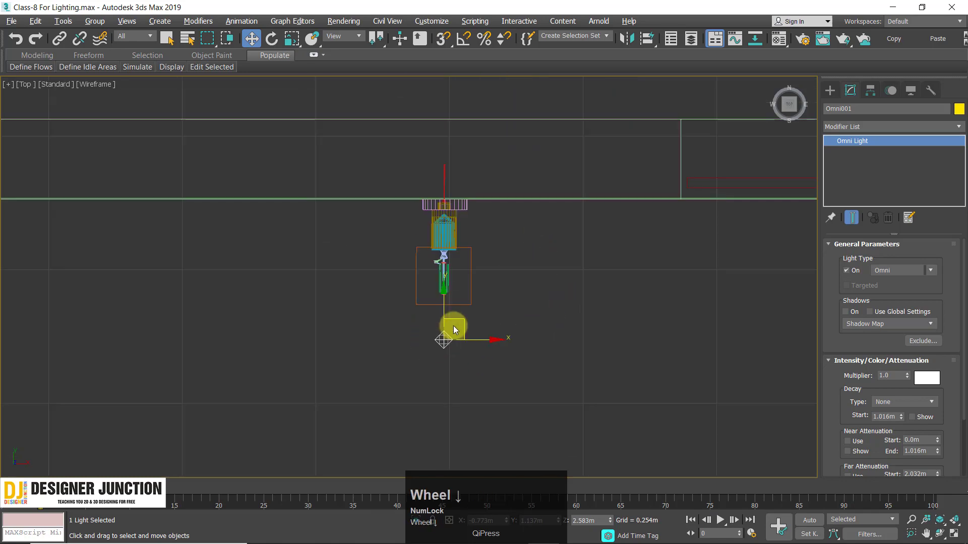
Render the scene through the PhysCamera001 view to test the omni light.
key("alt+w")
middle_click(541, 311)
key("alt+w")
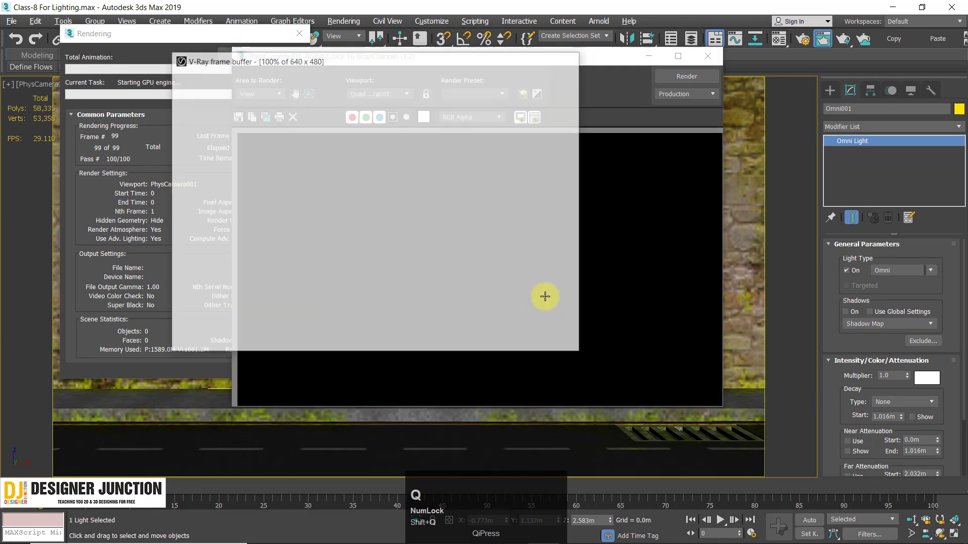
left_click_drag(281, 59, 281, 59)
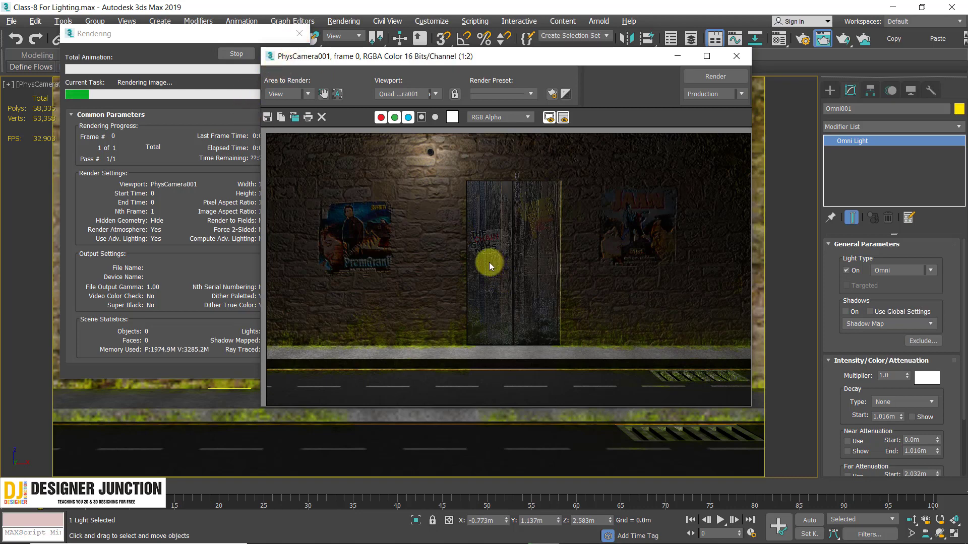
Set the omni light's decay type to Inverse Square and render the camera view again.
left_click(903, 402)
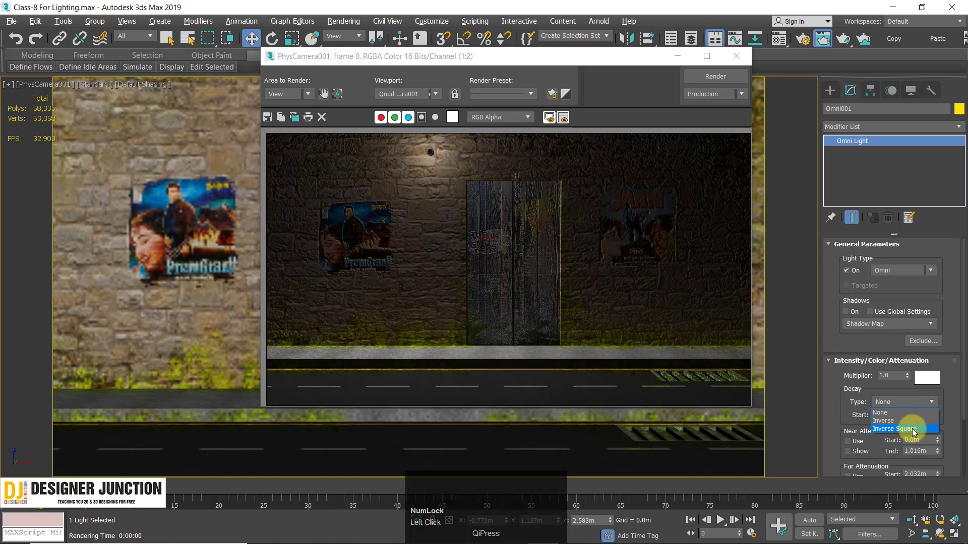
left_click(903, 429)
left_click(708, 80)
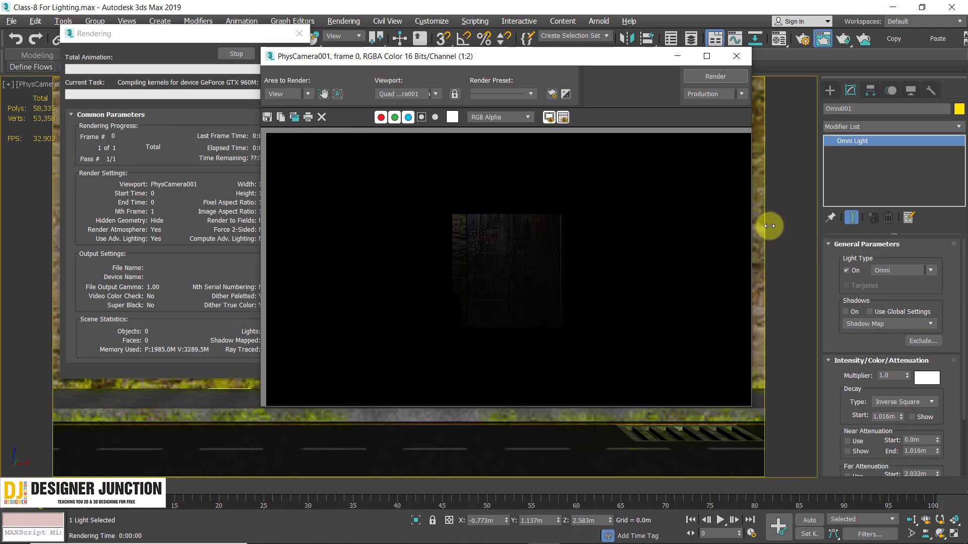
Dismiss the test render and set the omni light's decay type to None.
left_click(736, 56)
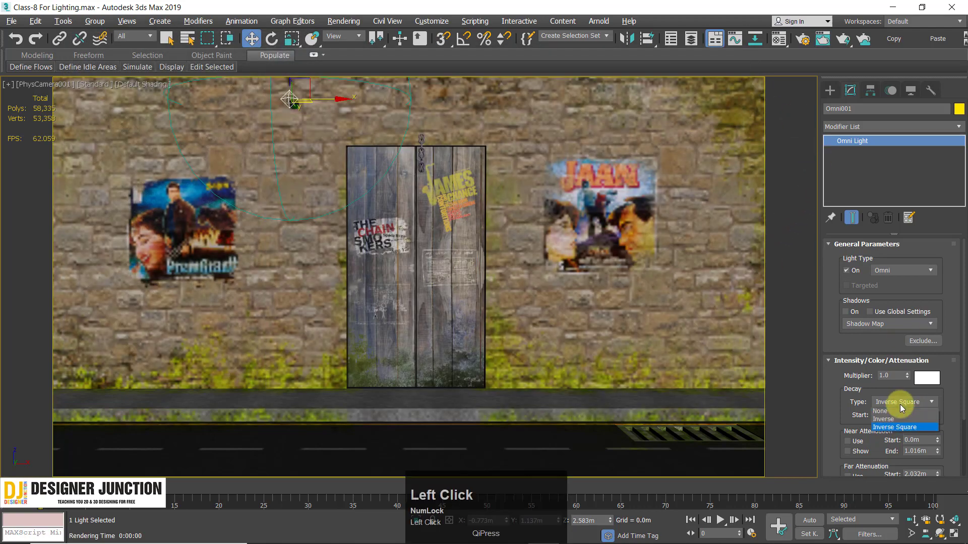
left_click(894, 413)
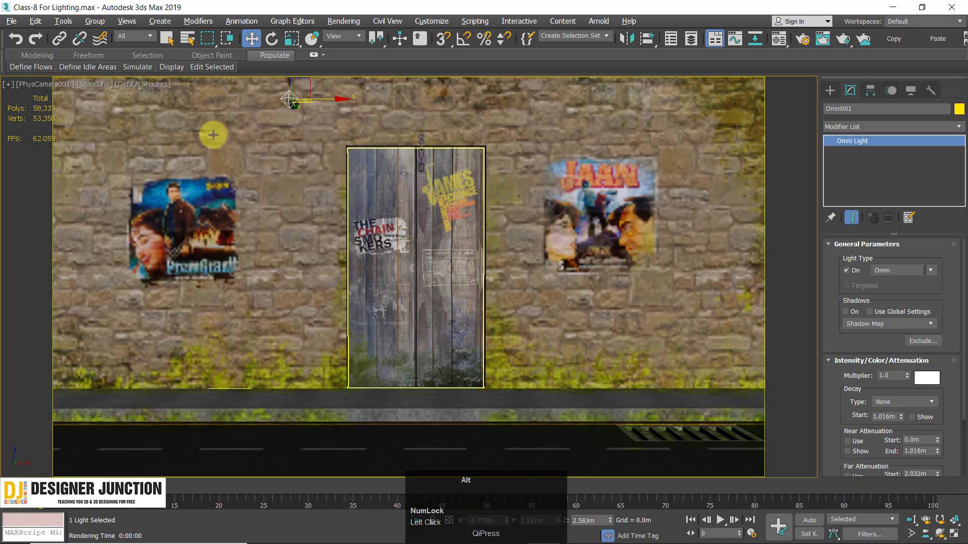
Open the wall bulb fixture's group in the perspective view so its individual parts are selectable.
key("alt+w")
key("alt+w")
left_click(575, 303)
key("alt+w")
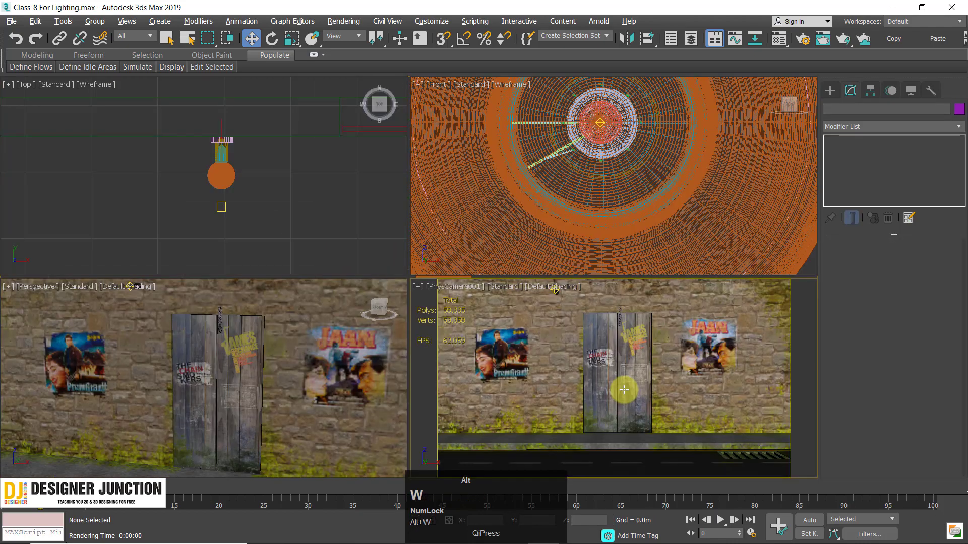
key("alt+w")
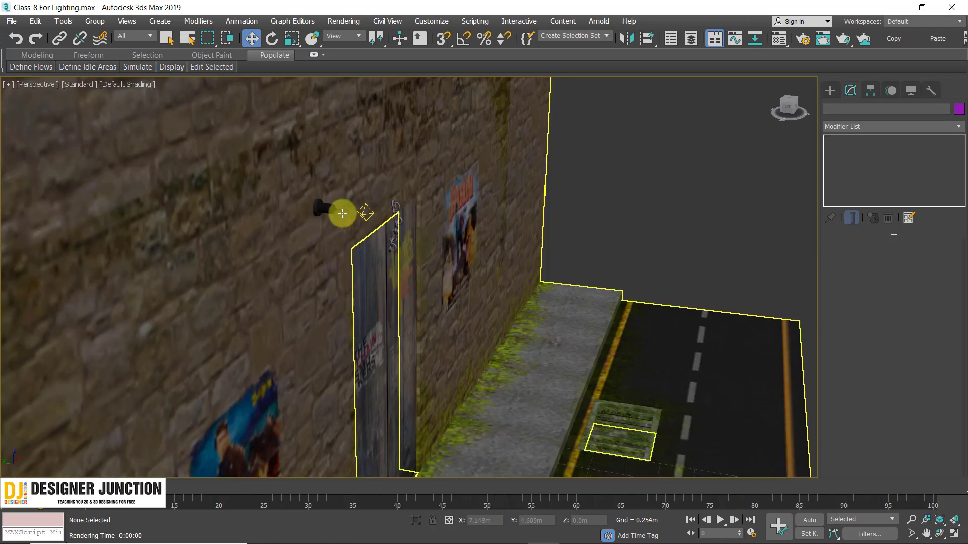
left_click(338, 211)
key("z")
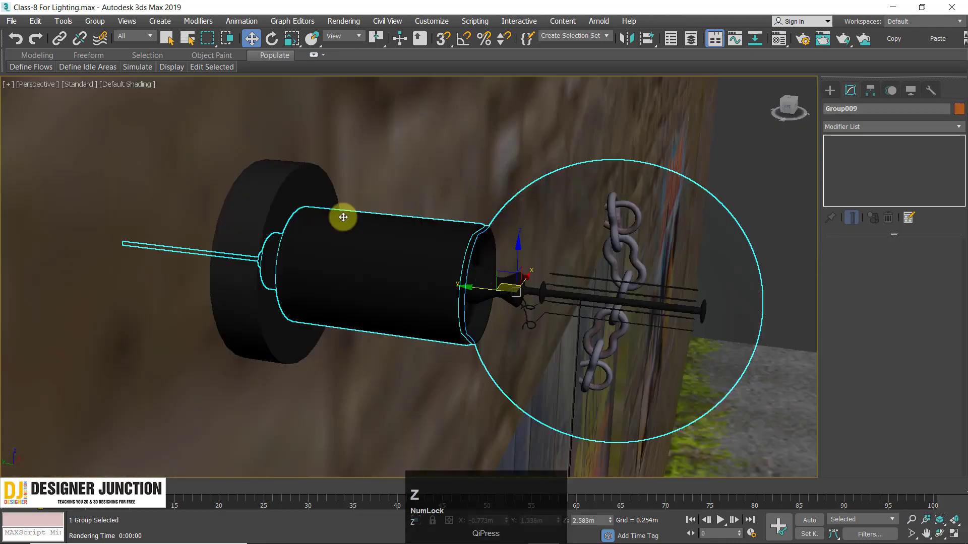
middle_click_drag(504, 262, 476, 244, "alt")
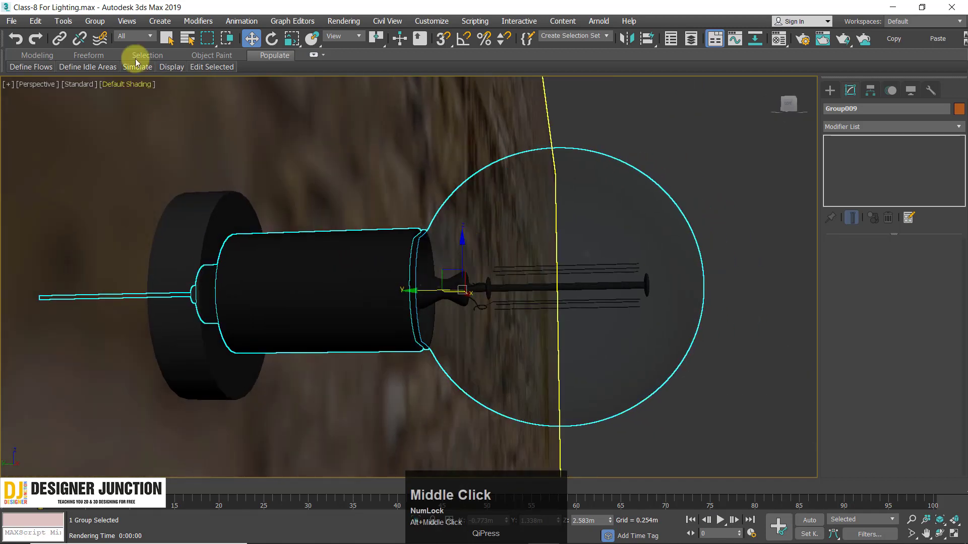
left_click(94, 22)
left_click(113, 71)
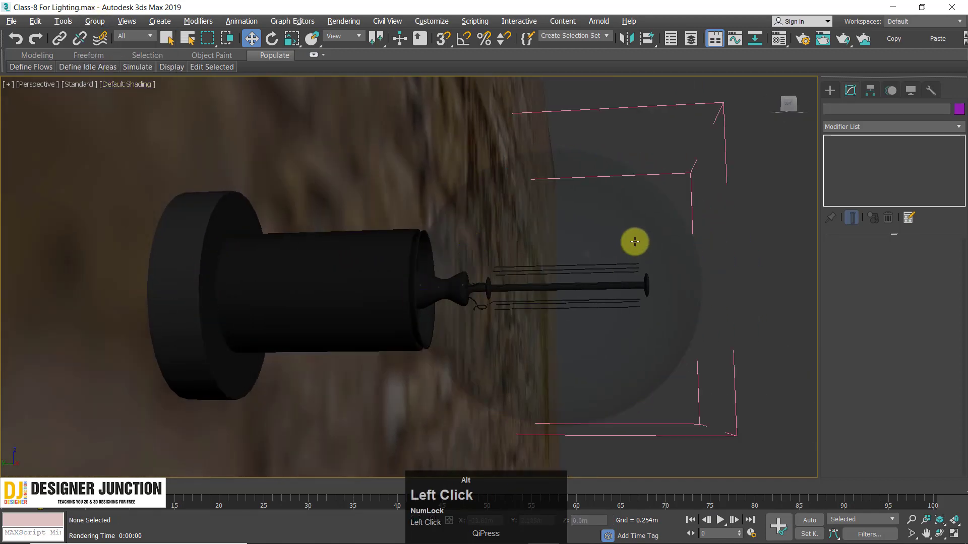
Hide the glass globe of the bulb to expose the filament inside.
middle_click_drag(634, 241, 606, 267)
left_click(626, 224)
right_click(650, 253)
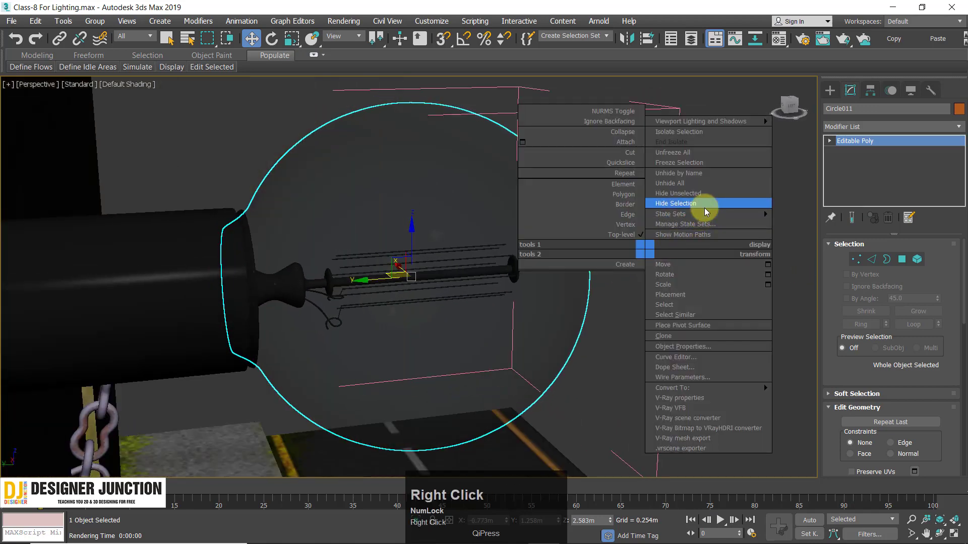
left_click(701, 204)
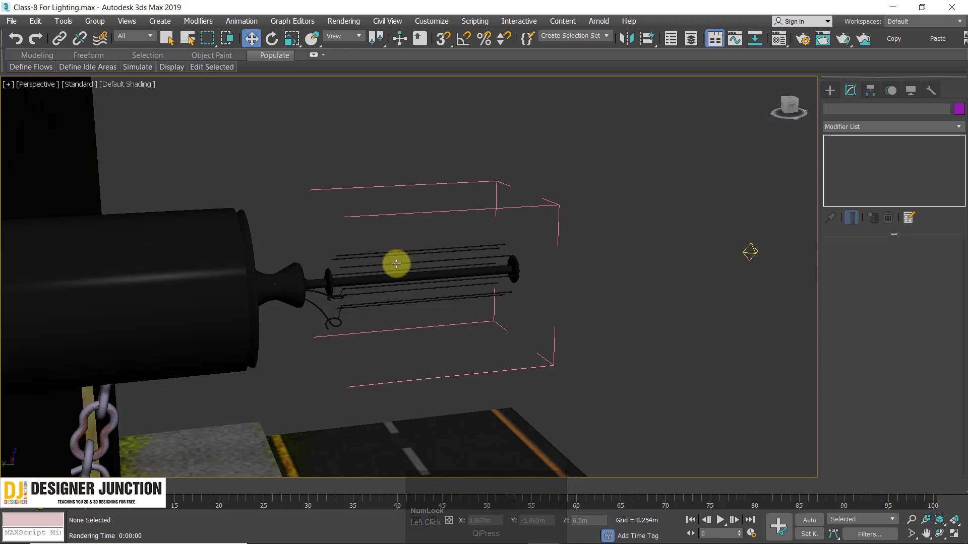
Open the nested filament group inside the bulb fixture.
left_click(402, 262)
key("z")
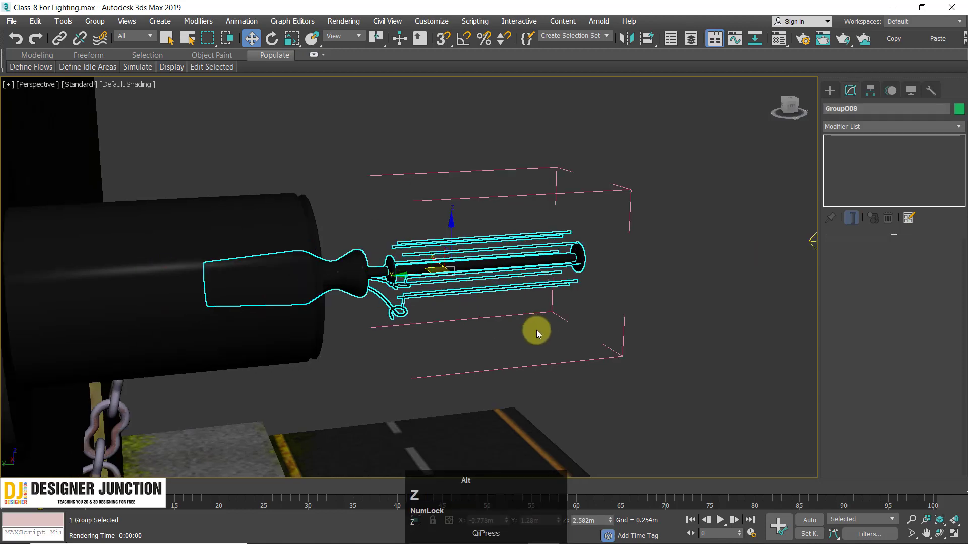
mouse_move(535, 327)
middle_mouse_down("alt")
mouse_move(479, 277)
mouse_move(538, 329)
middle_mouse_up("alt")
left_click(705, 292)
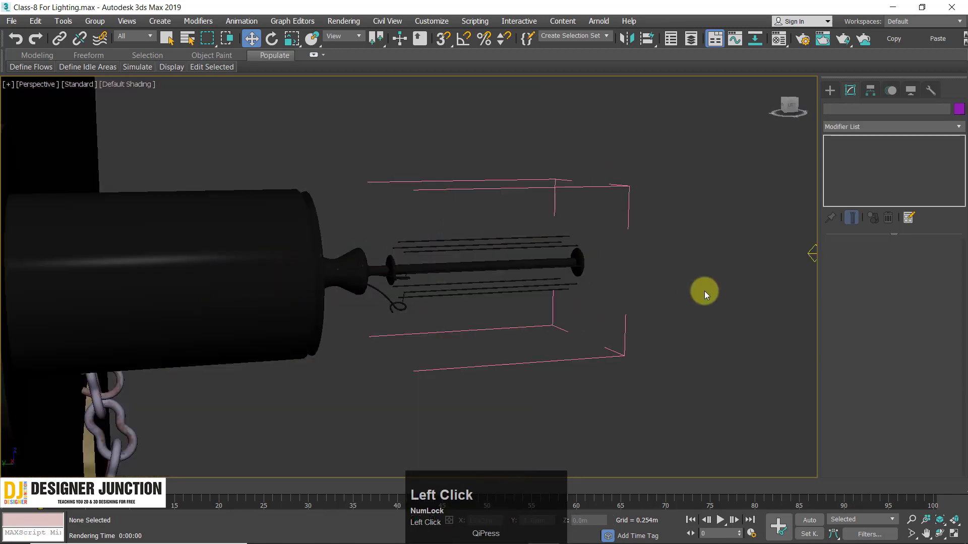
left_click(827, 92)
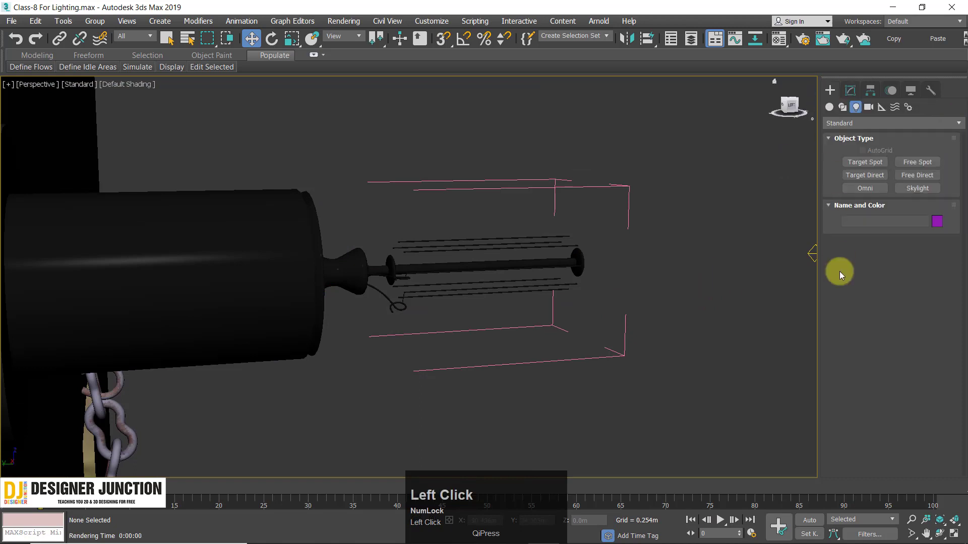
left_click(841, 124)
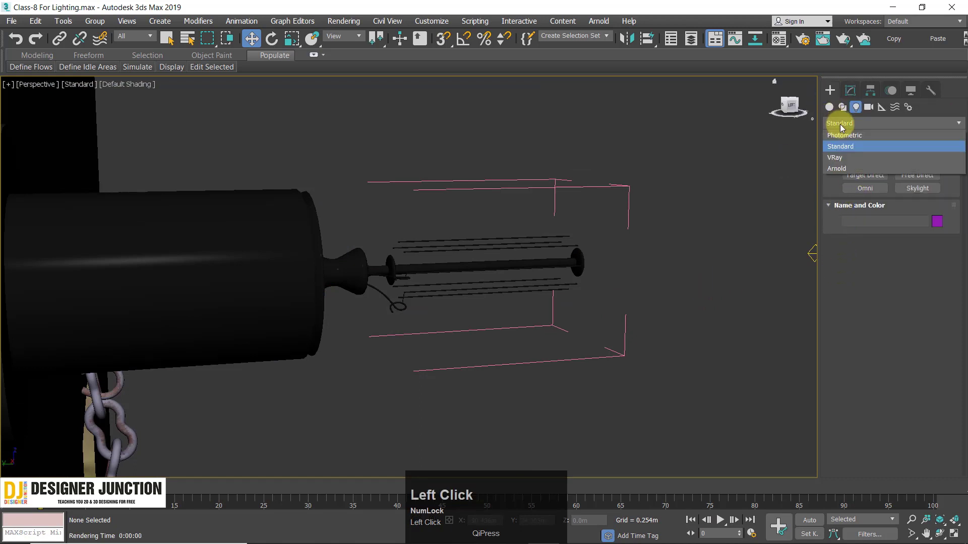
left_click(840, 124)
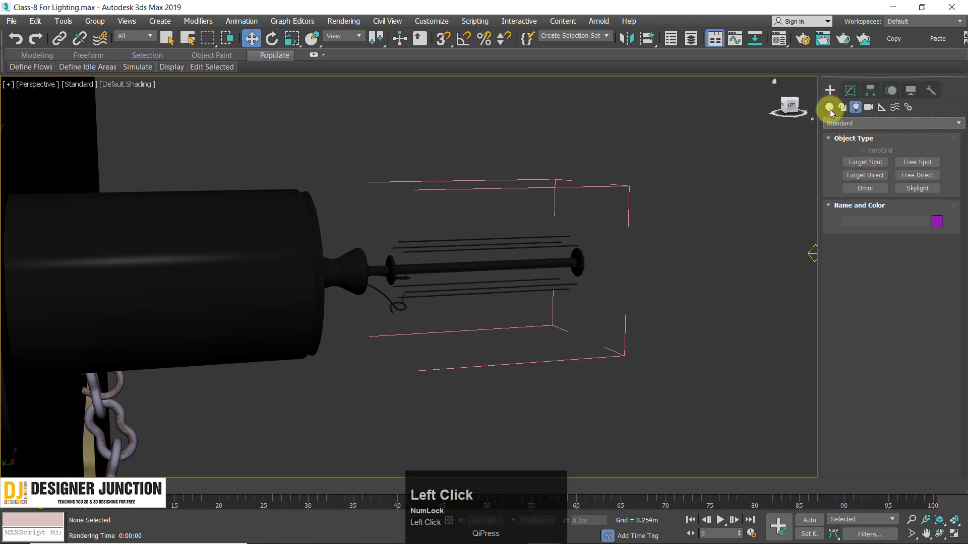
left_click(830, 109)
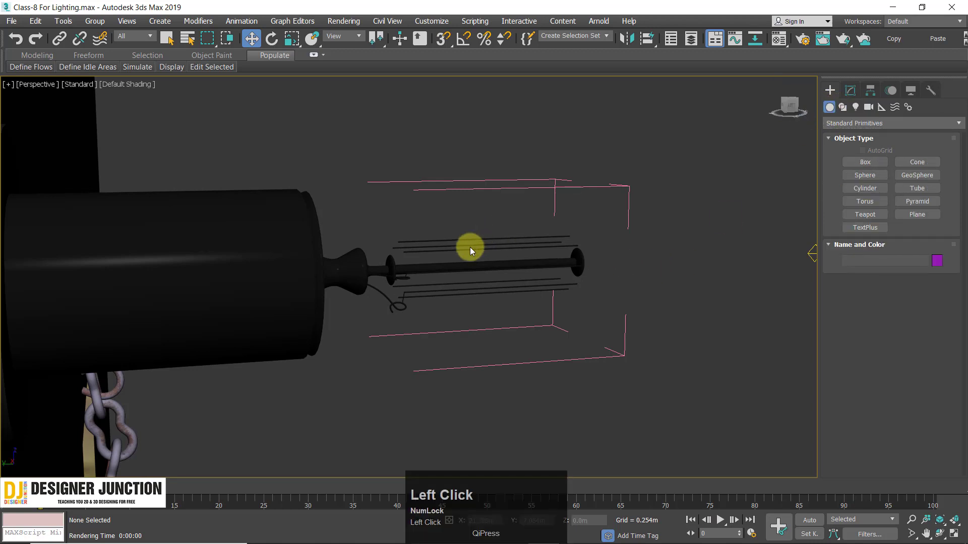
left_click(445, 247)
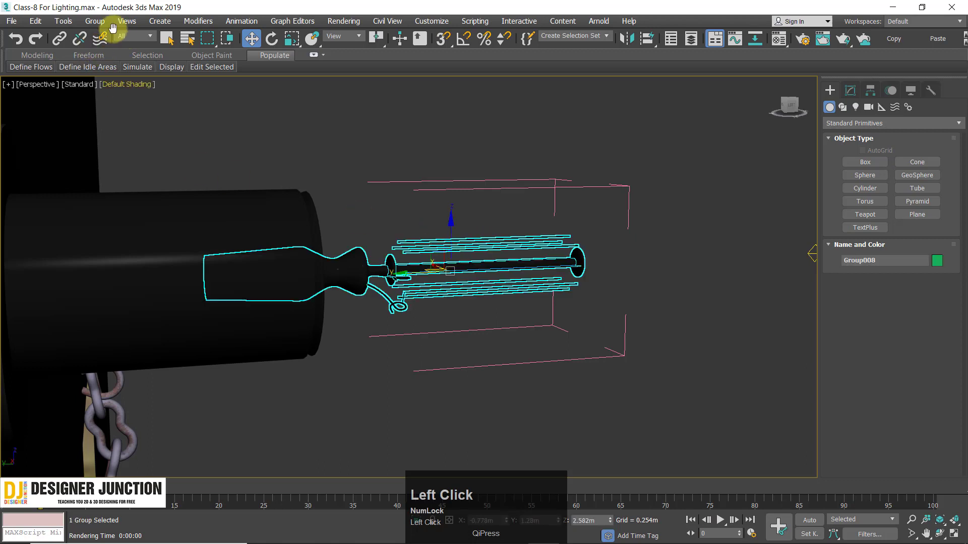
left_click(112, 27)
left_click(96, 73)
Select one upper filament wire and attach the middle and lower filament wires to it with the Editable Poly Attach command.
left_click(435, 247)
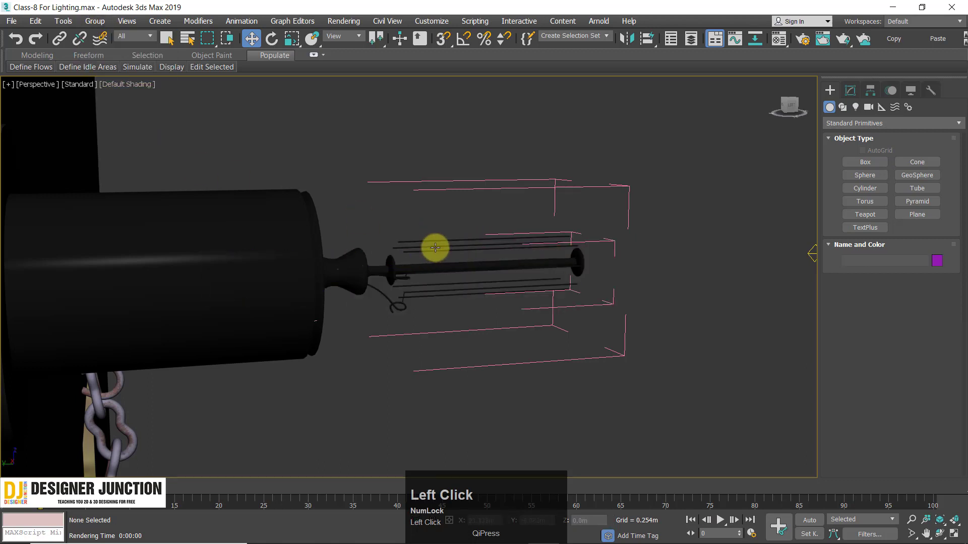
left_click(431, 252)
key("z")
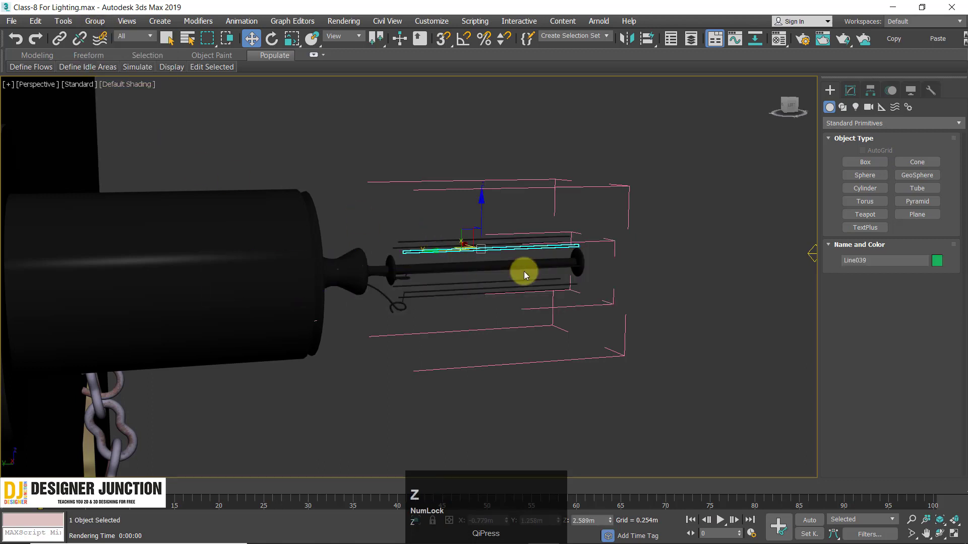
middle_click_drag(524, 272, 848, 75, "alt")
left_click(850, 90)
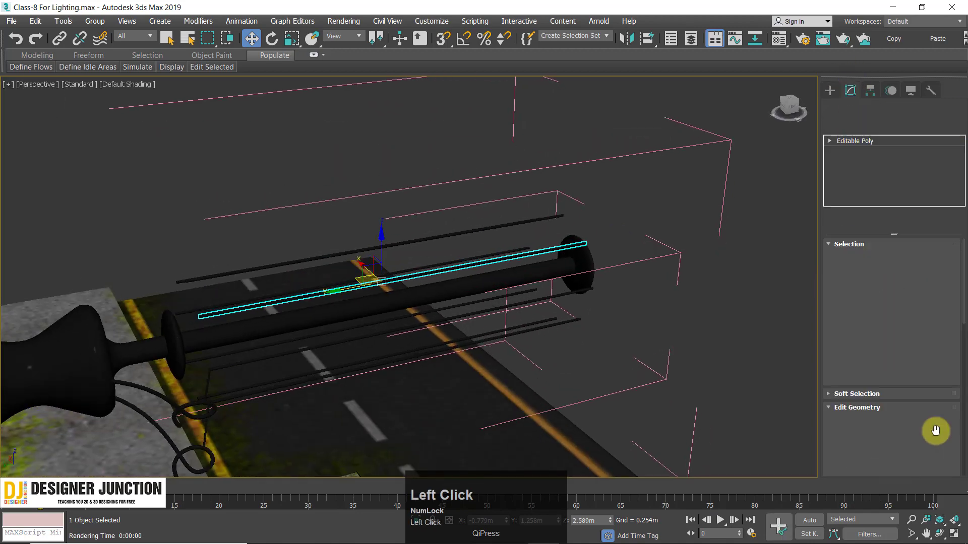
left_click_drag(851, 326, 847, 150)
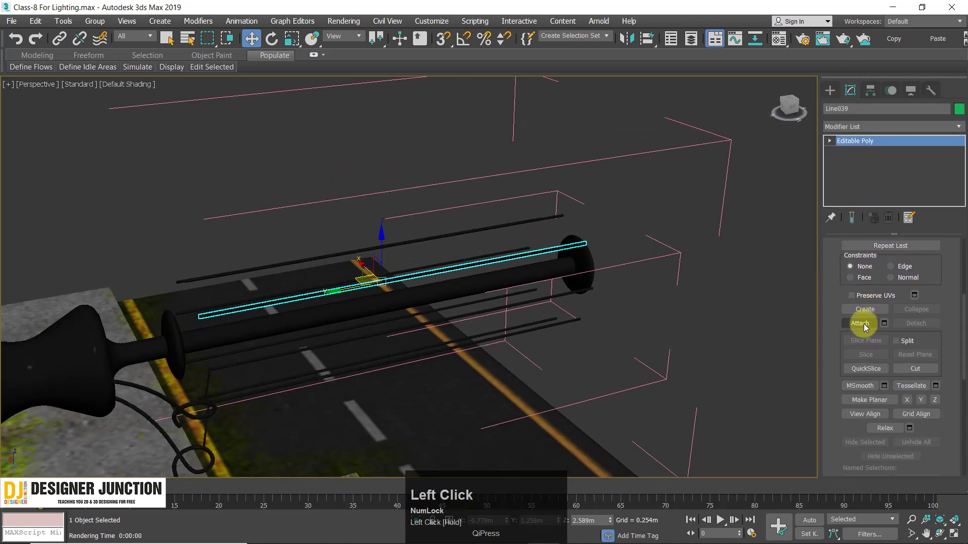
left_click(504, 258)
middle_click_drag(504, 258, 525, 284, "alt")
left_click(512, 341)
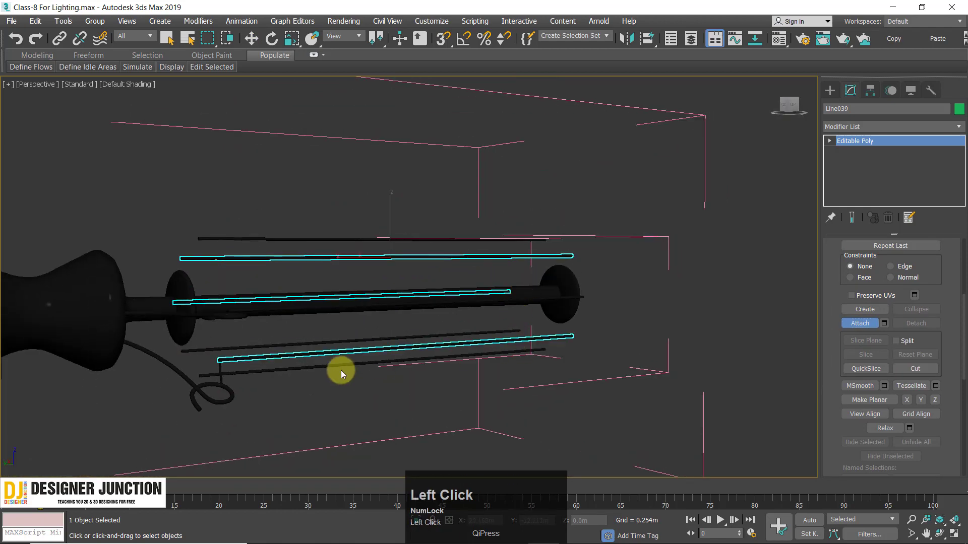
left_click(326, 366)
left_click(280, 343)
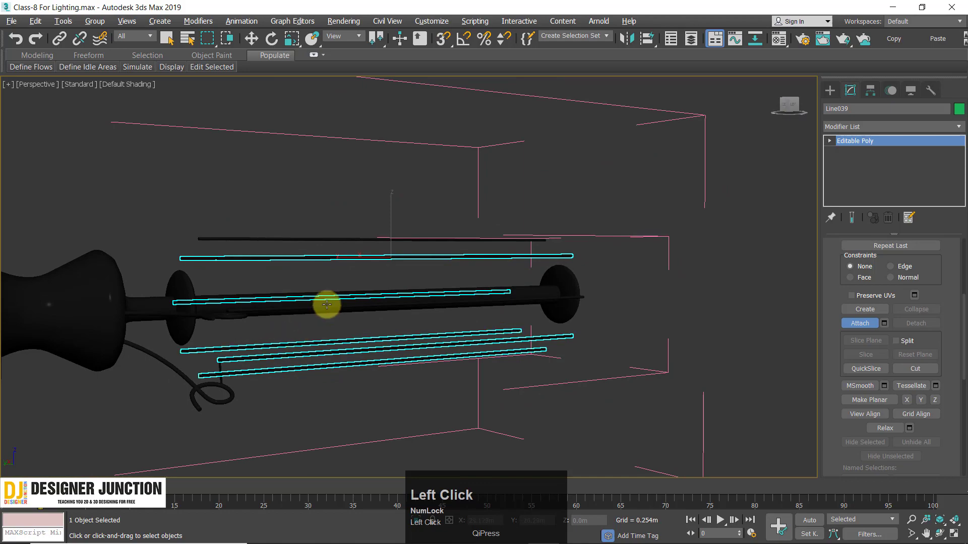
Attach the remaining upper filament wires to the same object, finish attaching and deselect it.
middle_click_drag(324, 302, 331, 292, "alt")
left_click(335, 264)
middle_click_drag(442, 281, 283, 287, "alt")
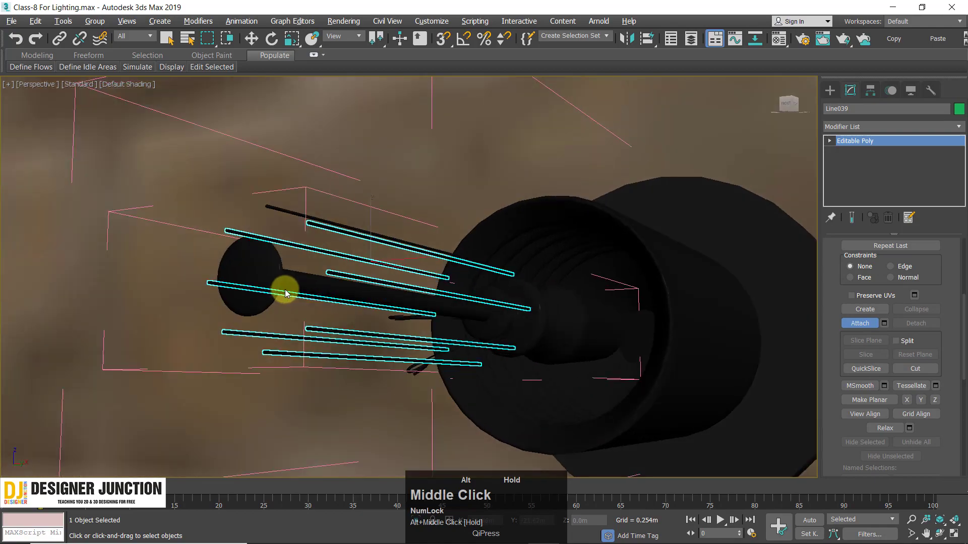
left_click(277, 207)
middle_click_drag(387, 287, 717, 317, "alt")
key("w")
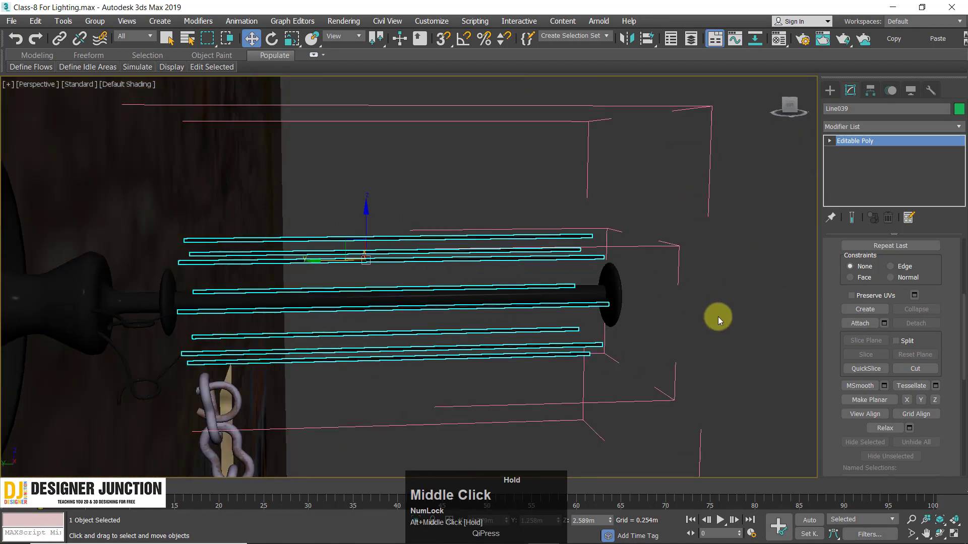
left_click(717, 316)
Draw a plane VRayLight over the road, about 1.761 m long and 2.339 m wide.
left_click(830, 91)
left_click(854, 124)
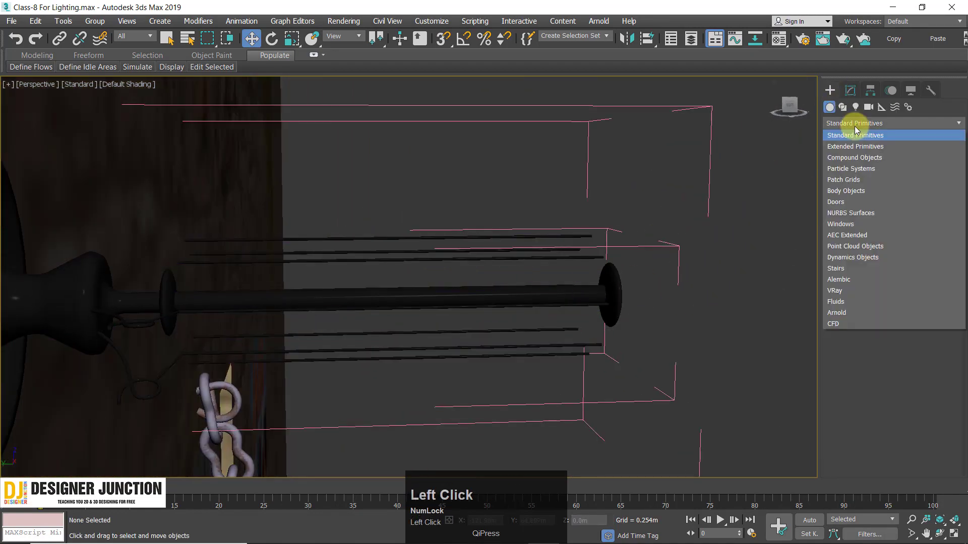
left_click(854, 126)
left_click(856, 107)
left_click(857, 123)
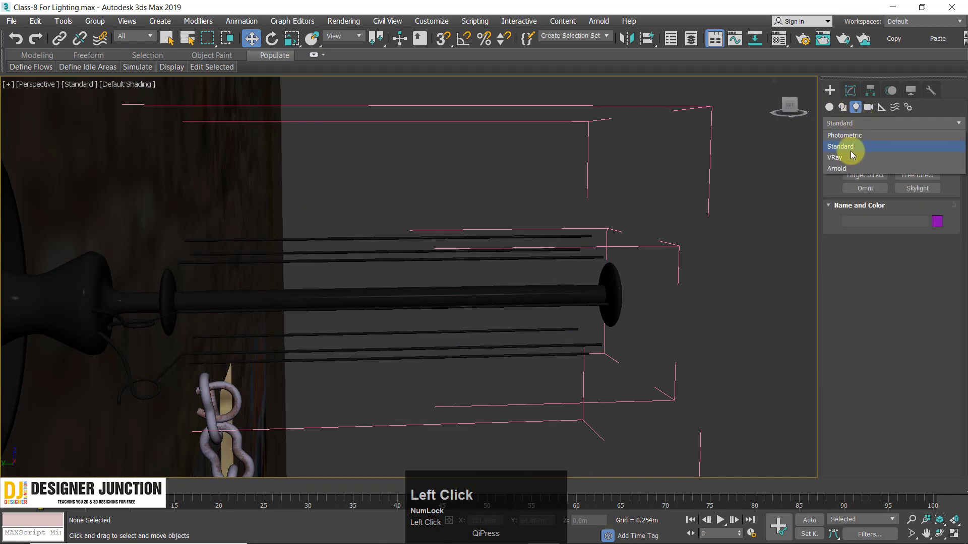
left_click(849, 156)
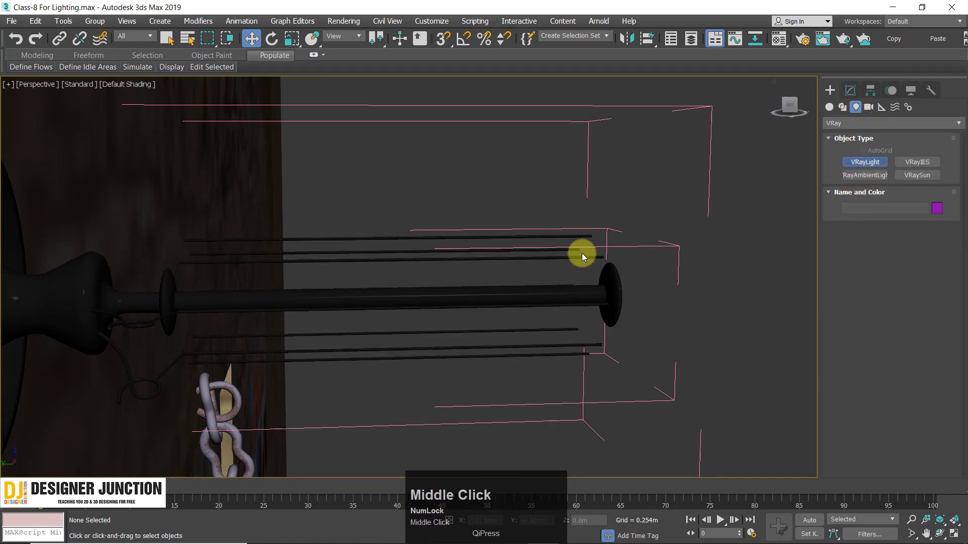
scroll(582, 253, "down", 3)
middle_click_drag(465, 184, 585, 254)
left_click_drag(506, 88, 765, 176)
right_click(724, 163)
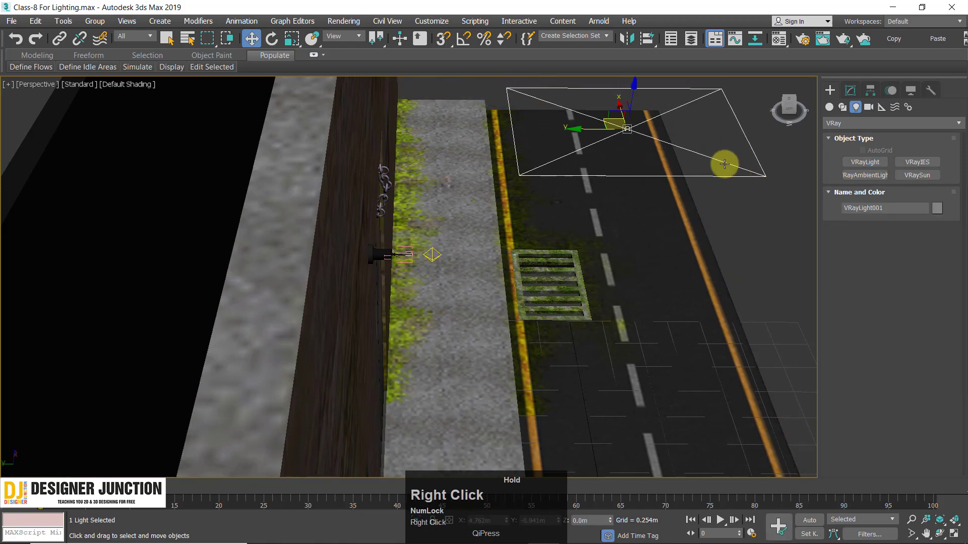
Raise the VRayLight above the road to about Z 1.903 m.
middle_click_drag(668, 224, 615, 232, "alt")
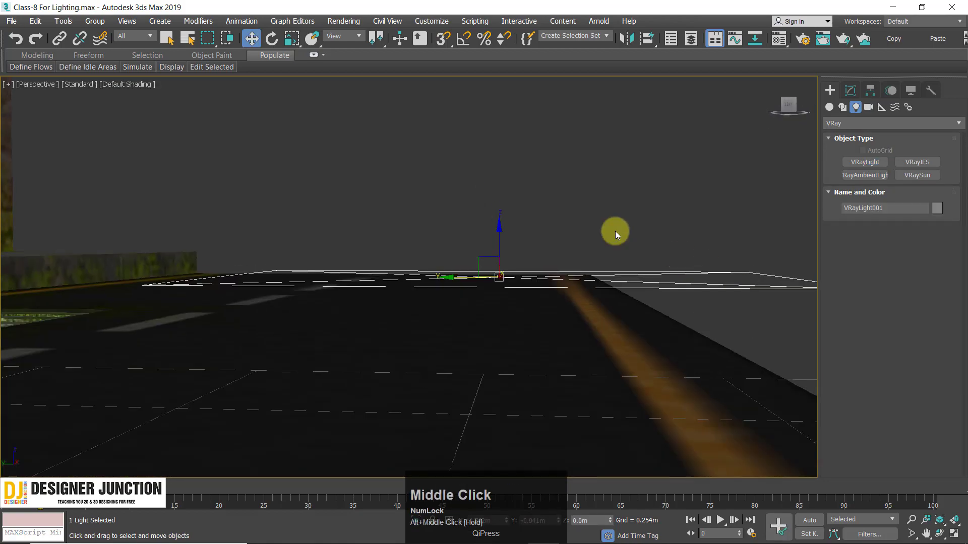
scroll(616, 231, "down", 2)
middle_click_drag(533, 201, 596, 285, "alt")
scroll(625, 292, "down", 2)
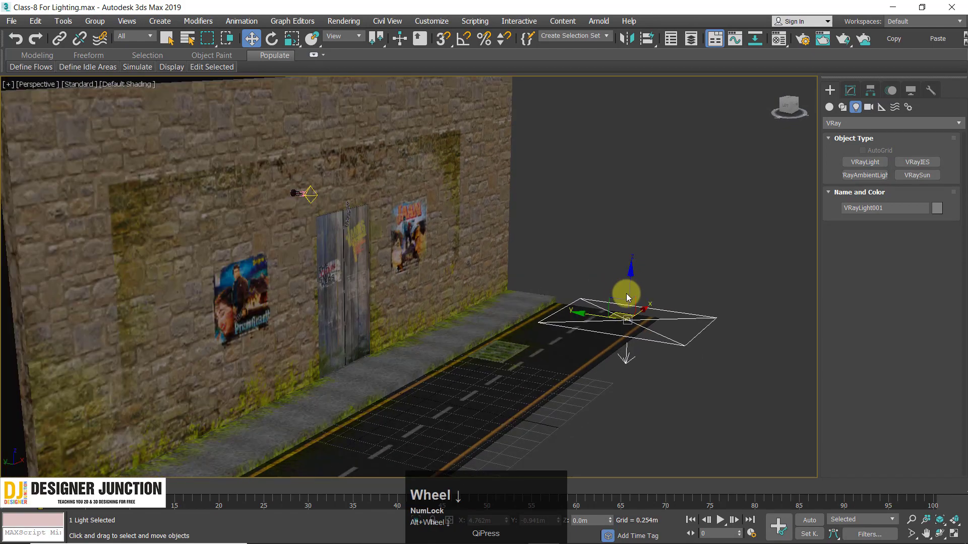
left_click_drag(630, 262, 578, 216)
middle_click_drag(578, 216, 635, 222, "alt")
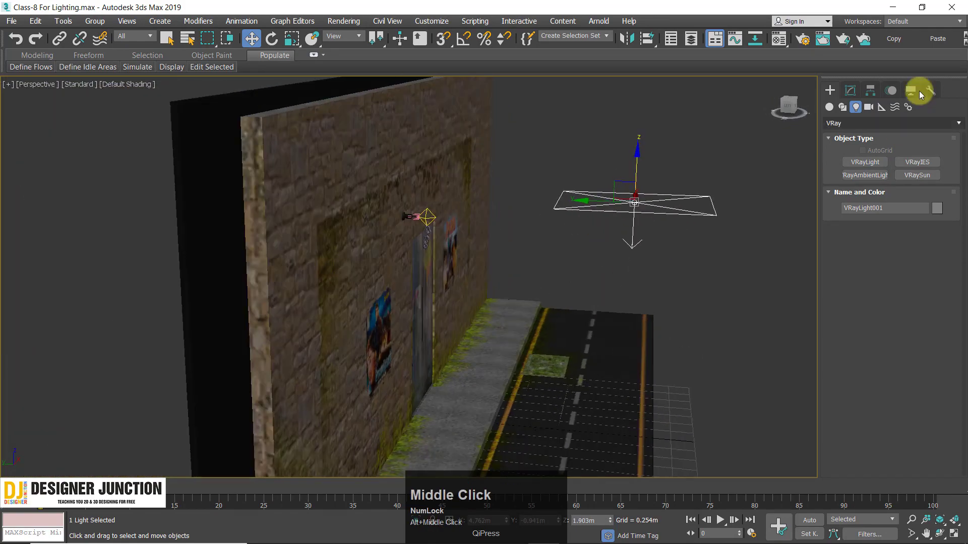
Give the VRayLight a warm off-white colour and set its type to Mesh.
left_click(850, 91)
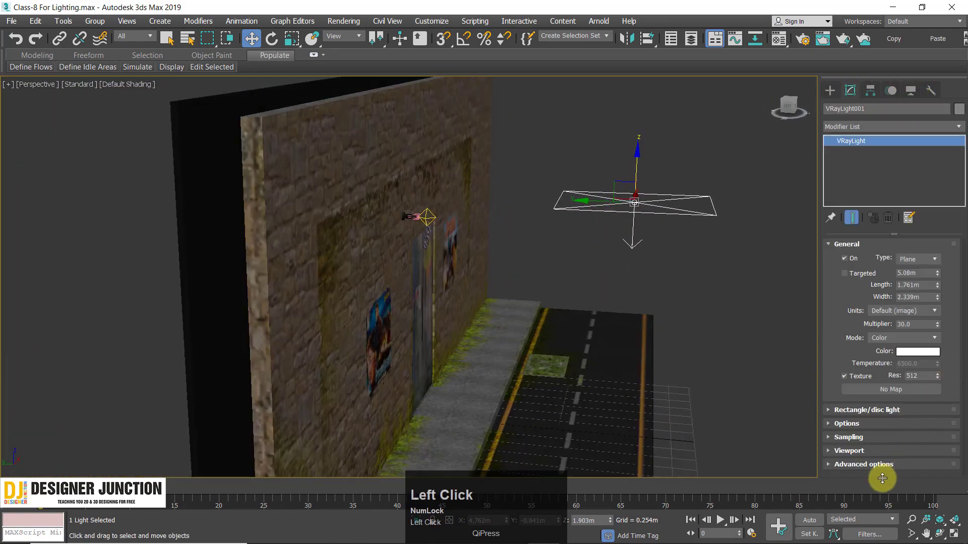
left_click(908, 352)
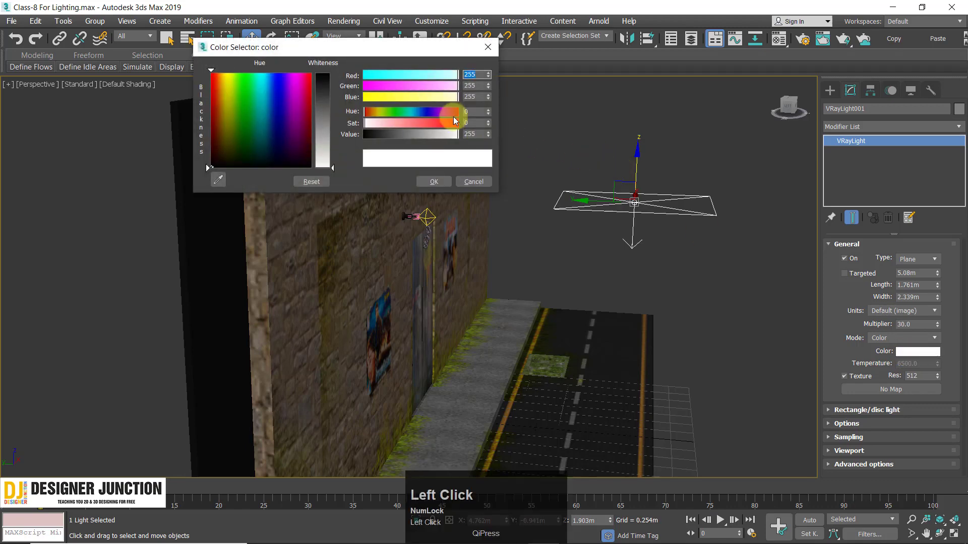
left_click(437, 180)
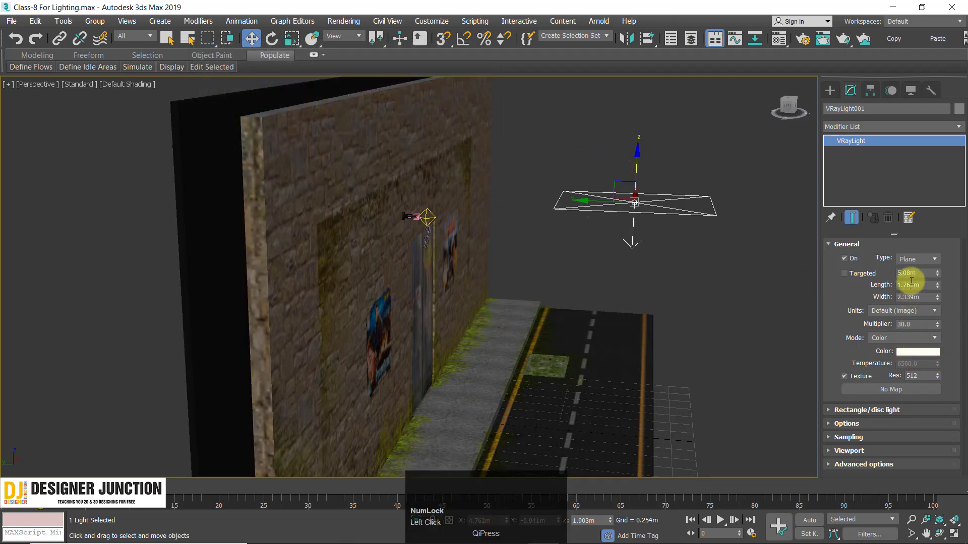
left_click(909, 259)
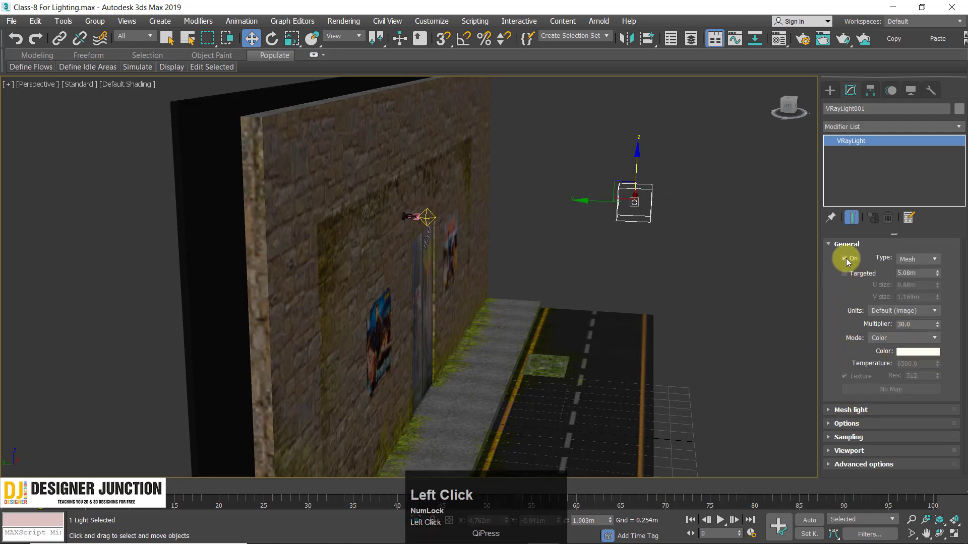
Pick the bulb's combined filament wires as the mesh for the VRayLight.
left_click(855, 410)
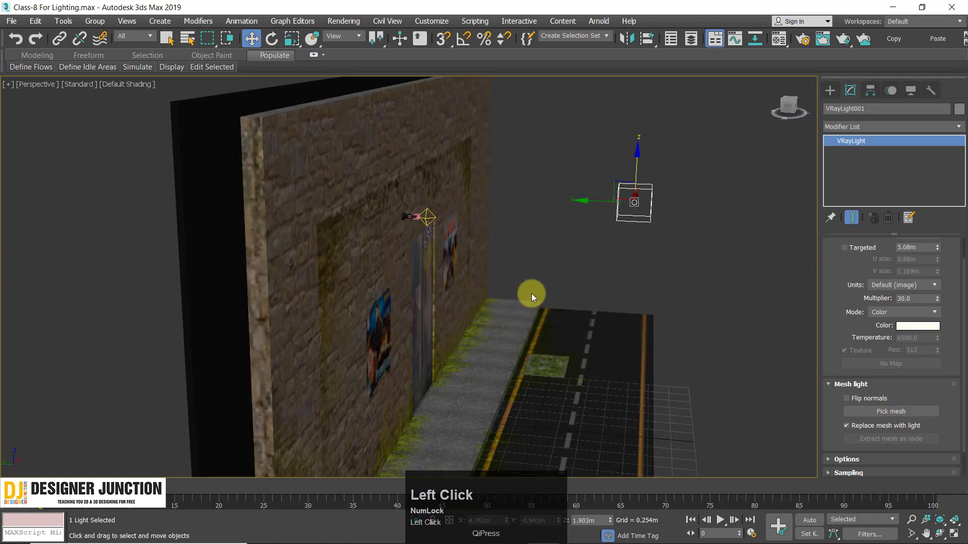
middle_click_drag(531, 295, 547, 305)
left_click(887, 413)
scroll(466, 216, "up", 5)
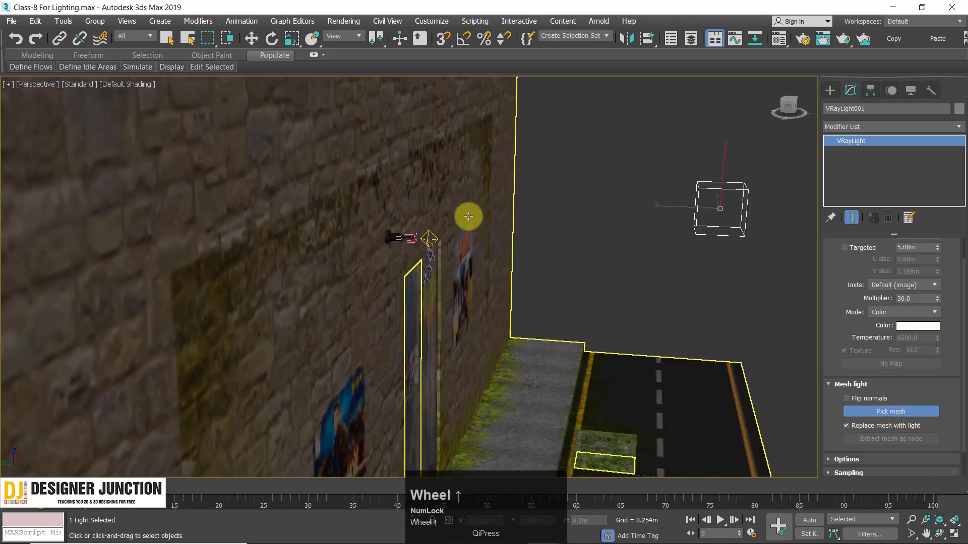
scroll(184, 342, "up", 5)
middle_click_drag(184, 341, 557, 281)
scroll(387, 333, "up", 4)
middle_click_drag(375, 307, 320, 190)
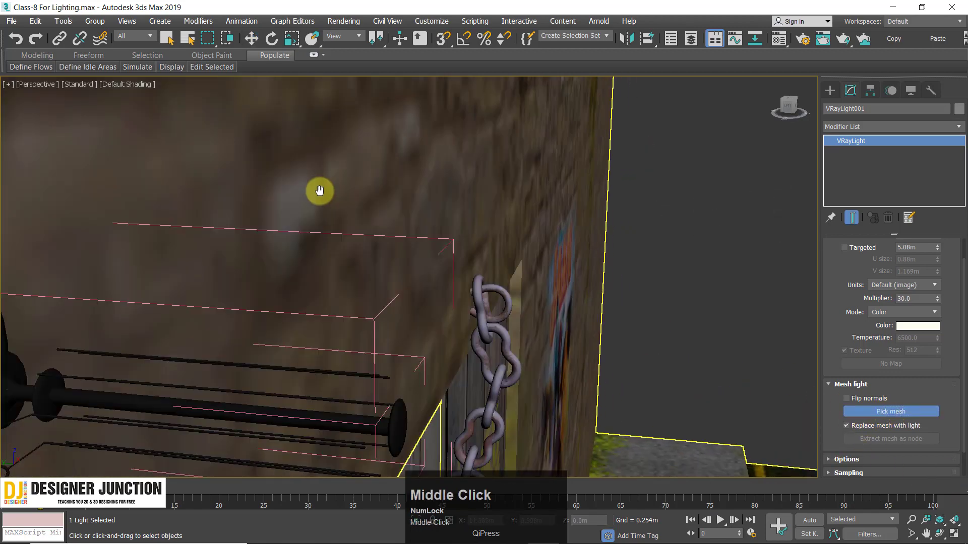
scroll(348, 253, "down", 4)
scroll(270, 239, "up", 3)
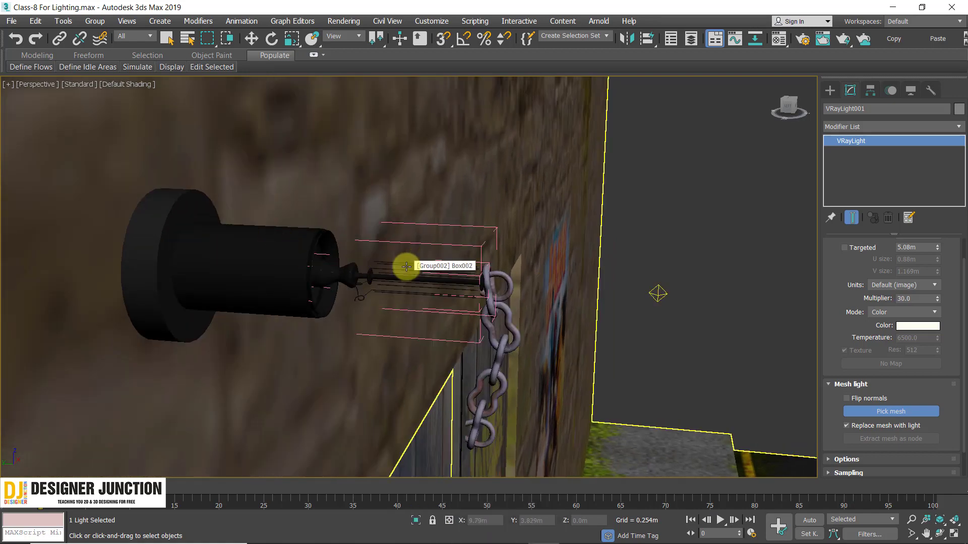
left_click(407, 266)
key("w")
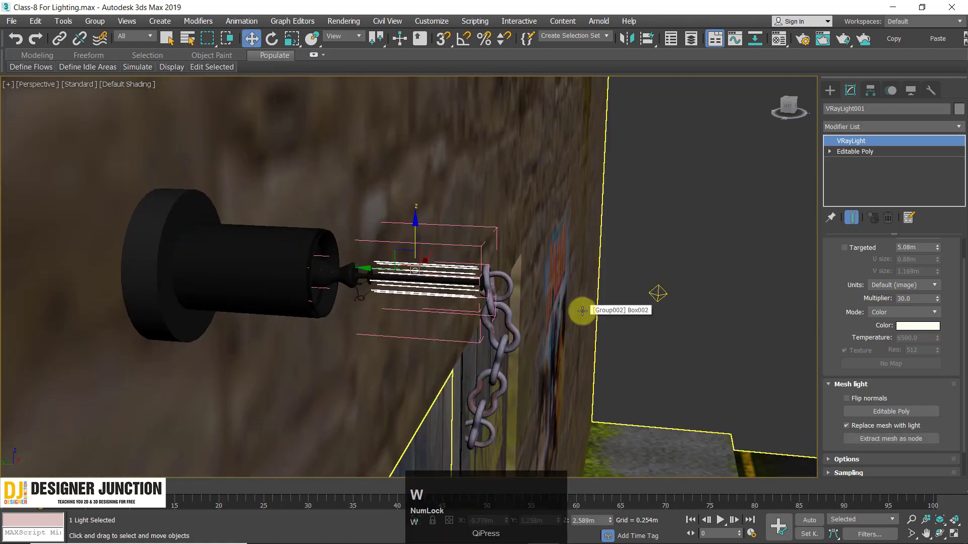
Examine the filament-shaped VRayLight inside the bulb from several angles.
key("z")
scroll(488, 318, "down", 3)
middle_click_drag(488, 317, 396, 254)
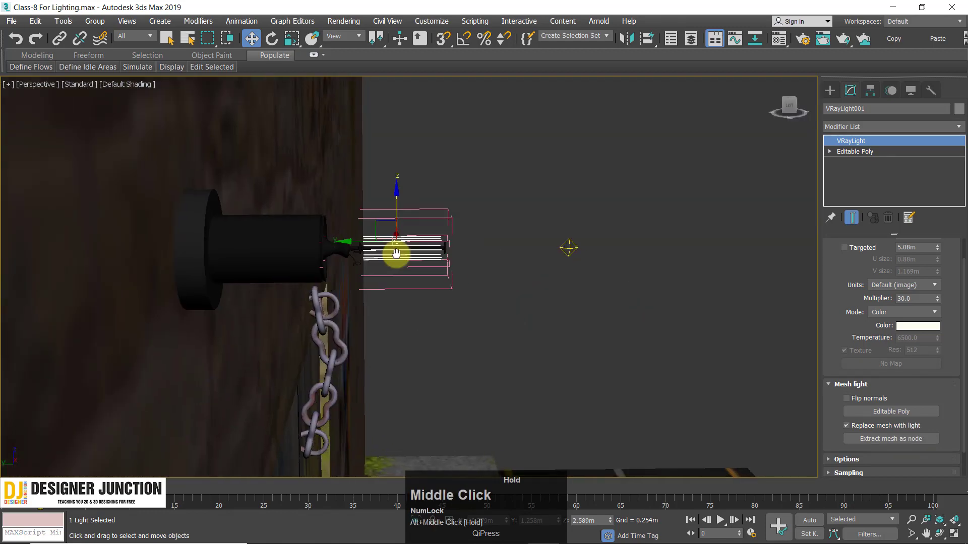
scroll(646, 374, "down", 3)
key("z")
middle_click_drag(542, 315, 520, 289, "alt")
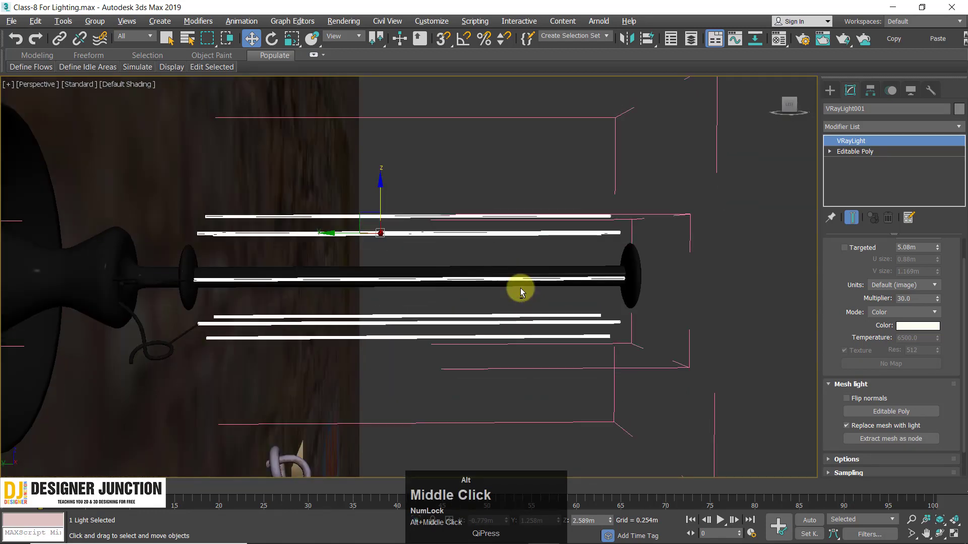
middle_click_drag(645, 339, 558, 199, "alt")
left_click(582, 252)
middle_click_drag(582, 252, 493, 218, "alt")
key("ctrl+z")
key("z")
left_click(492, 218)
left_click(463, 237)
key("z")
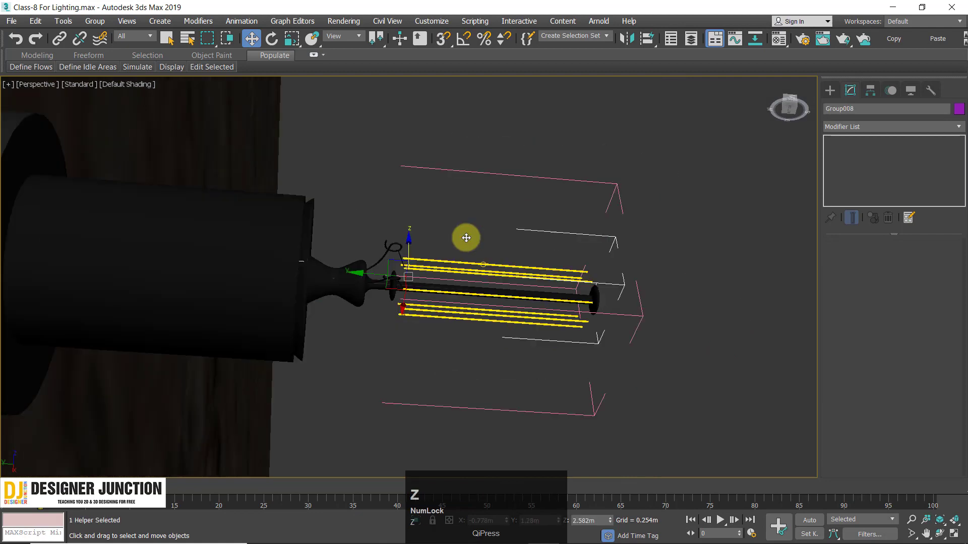
Reselect the filament VRayLight and check its wires up close and from around the bulb.
left_click(470, 277)
scroll(470, 277, "up", 2)
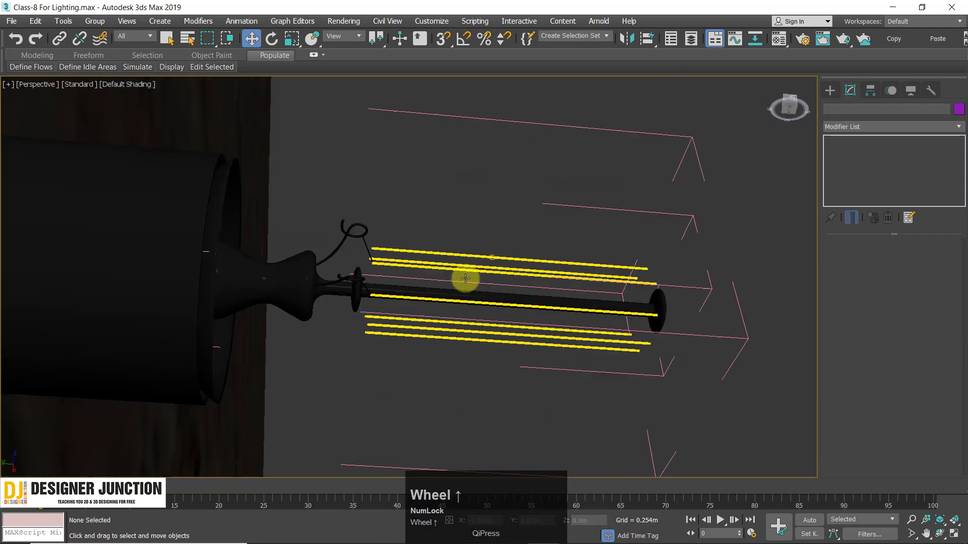
left_click(498, 257)
key("z")
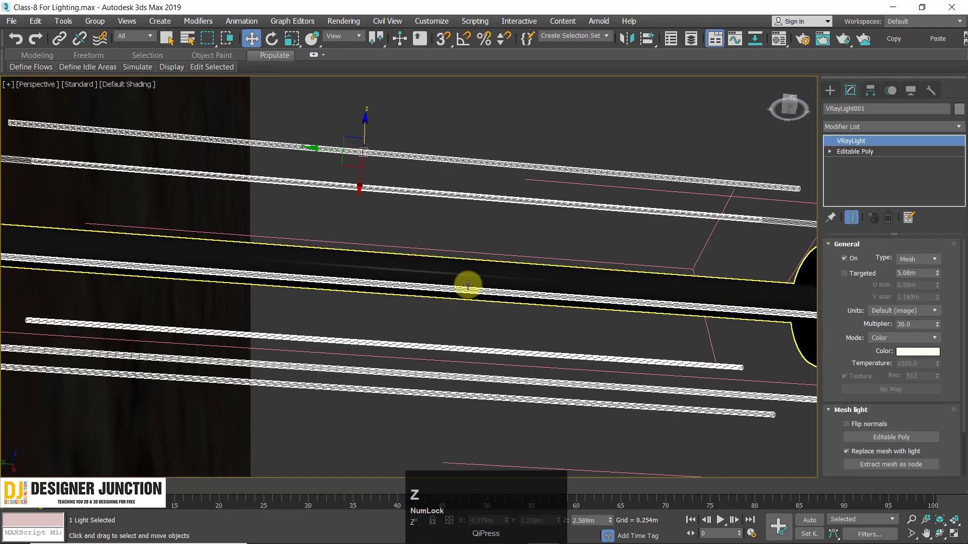
left_click(541, 133)
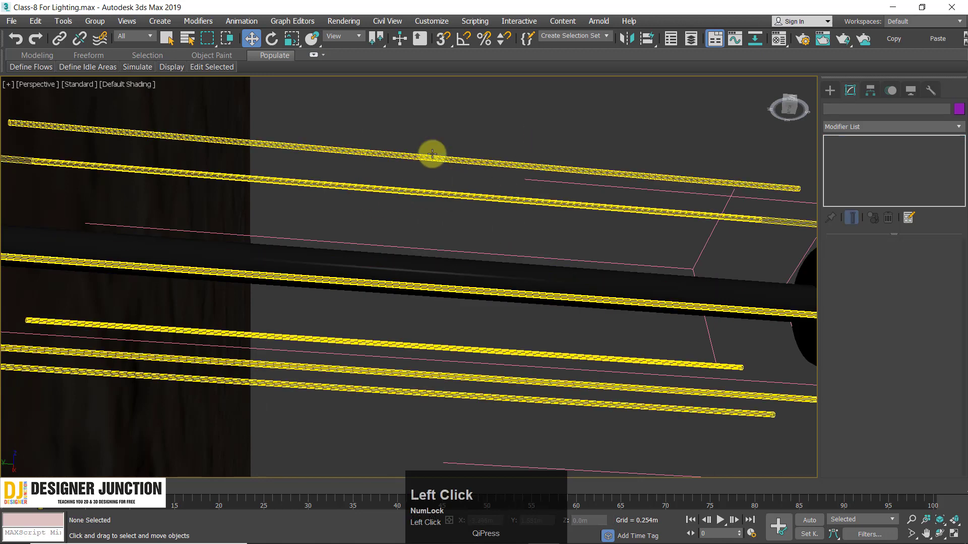
left_click(537, 167)
key("z")
middle_click_drag(537, 167, 493, 134, "alt")
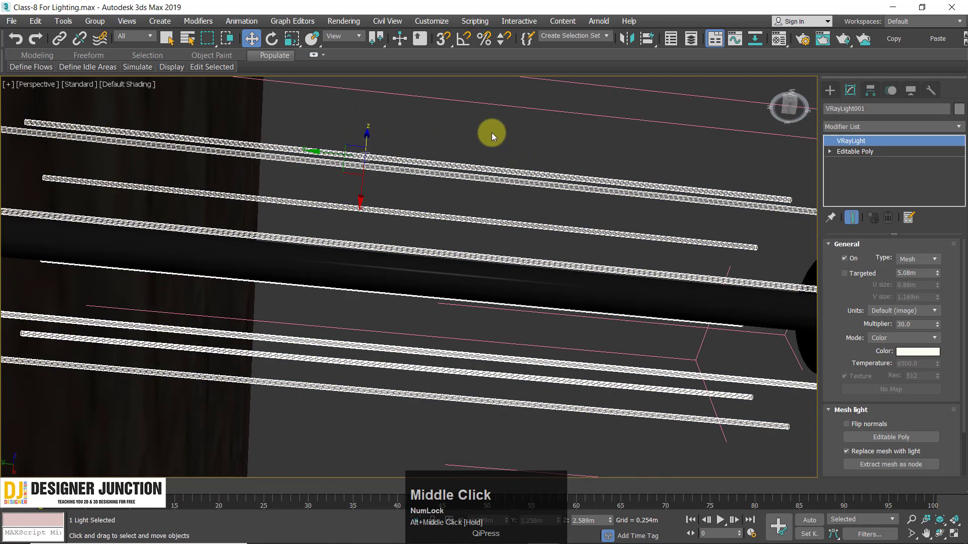
left_click(555, 224)
middle_click_drag(555, 224, 493, 255, "alt")
scroll(494, 258, "down", 5)
right_click(669, 266)
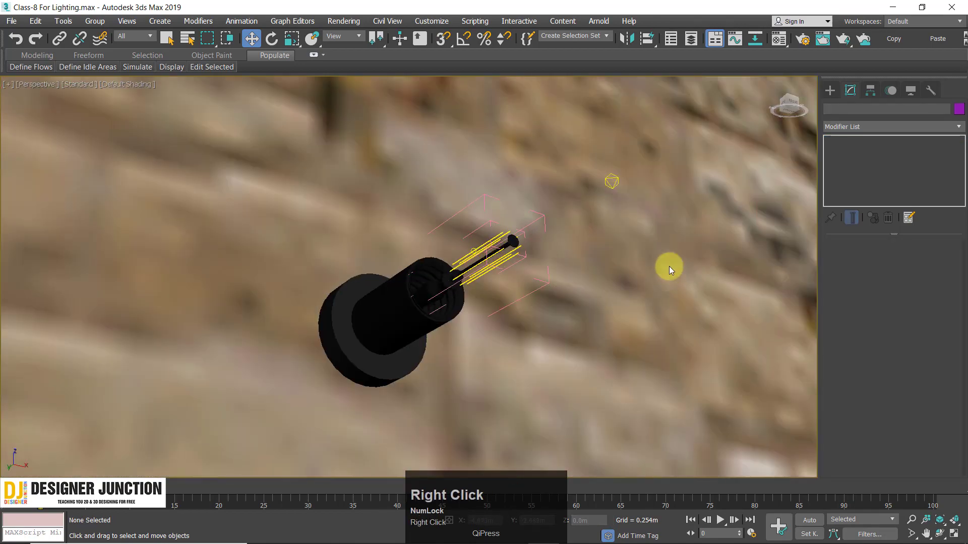
left_click(710, 220)
middle_click_drag(503, 289, 492, 255, "alt")
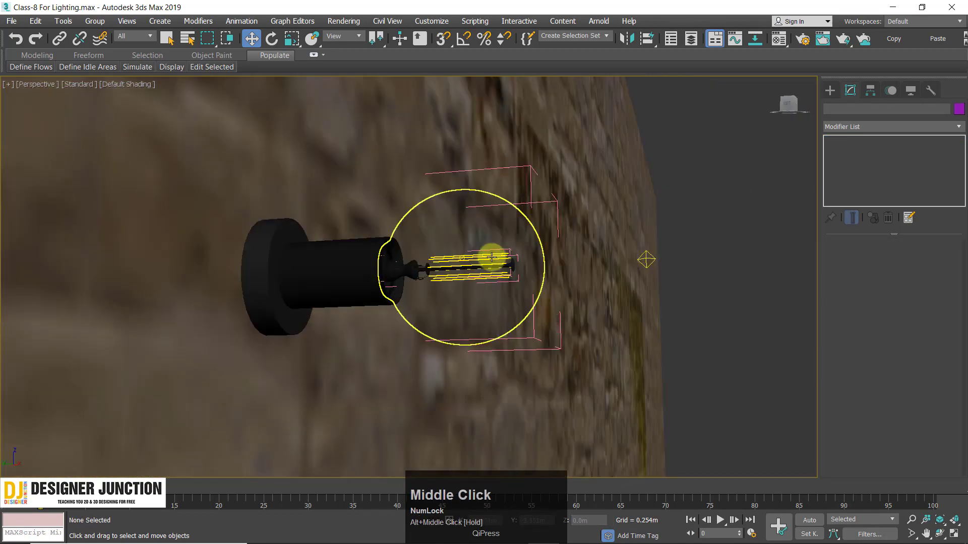
Select the bulb's glass, close its open nested groups and deselect the result.
left_click(492, 255)
left_click(95, 21)
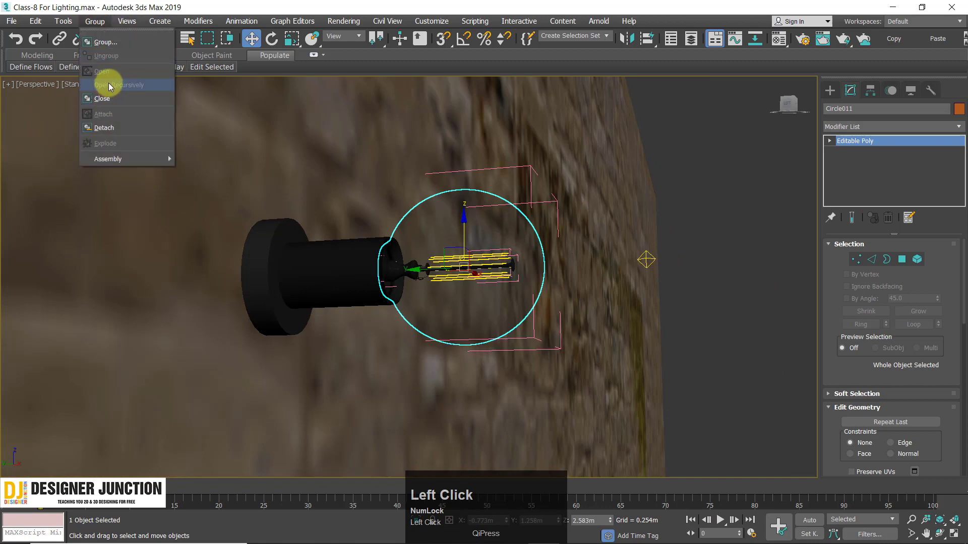
left_click(112, 103)
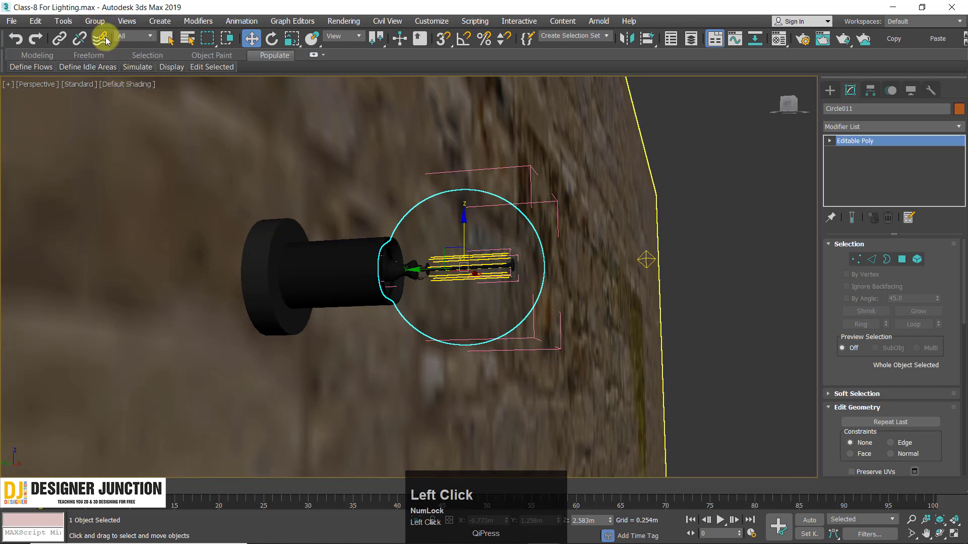
left_click(97, 22)
left_click(108, 101)
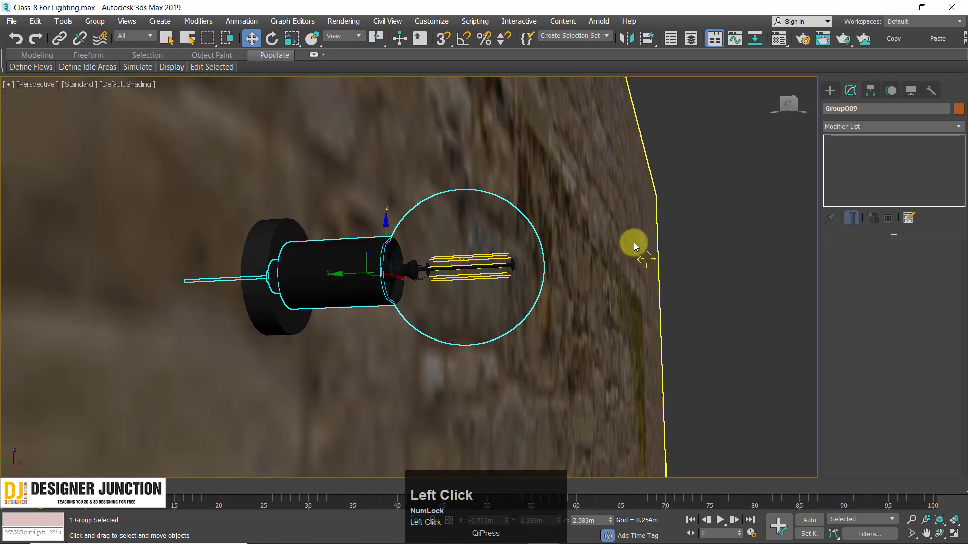
middle_click_drag(579, 284, 597, 282, "alt")
left_click(702, 228)
Try moving the closed bulb group away from the wall mount, and undo the move.
left_click(472, 267)
left_click(671, 157)
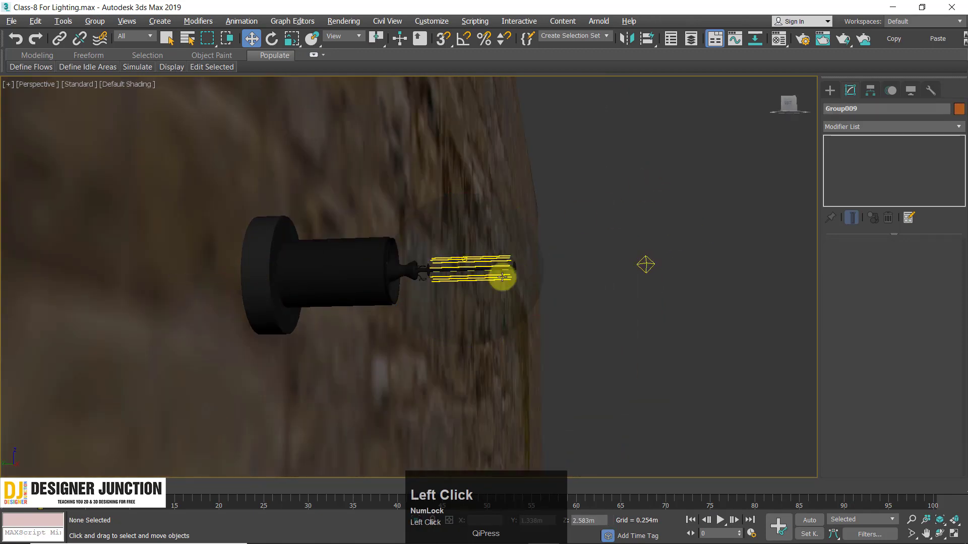
left_click(496, 225)
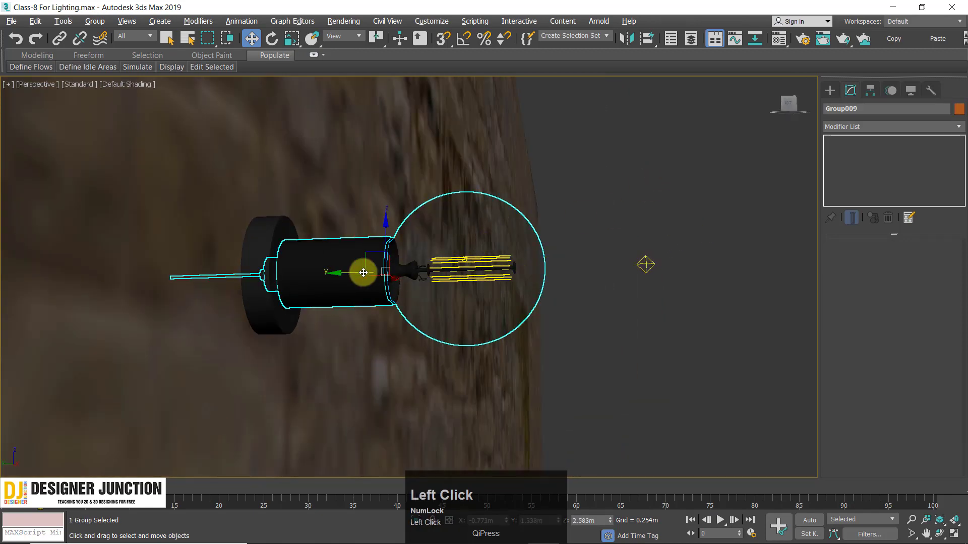
left_click_drag(340, 276, 895, 341)
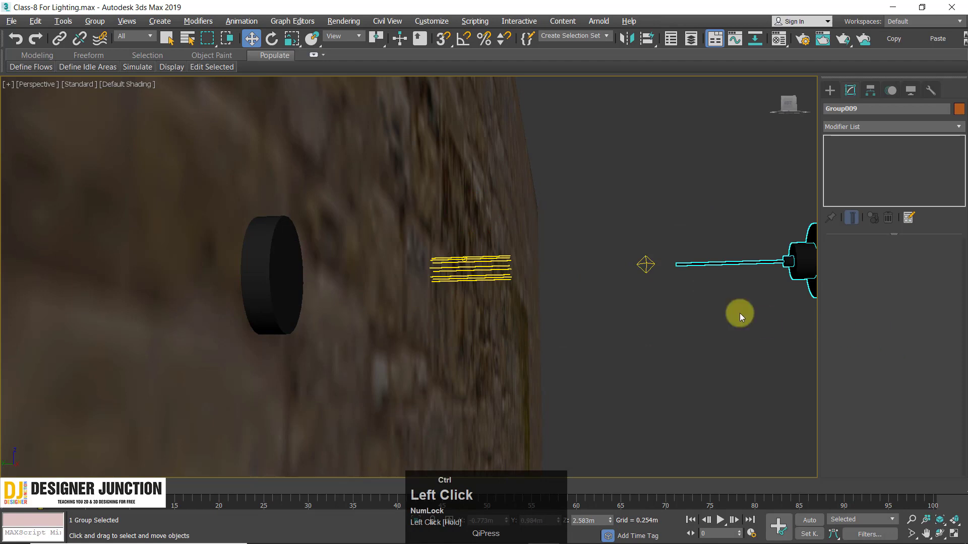
key("ctrl+z")
left_click(574, 254)
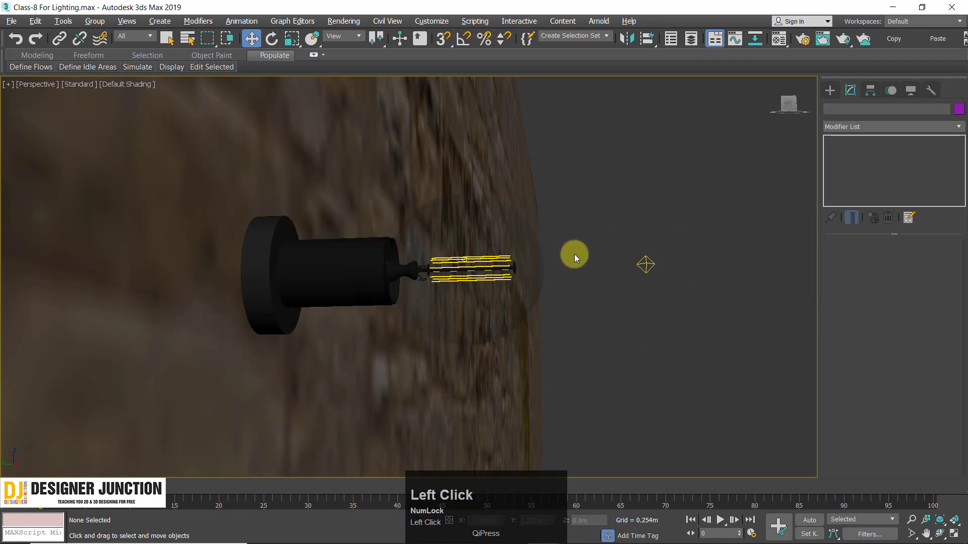
Restrict the selection filter to Lights and select the filament VRayLight.
left_click(95, 21)
left_click(458, 178)
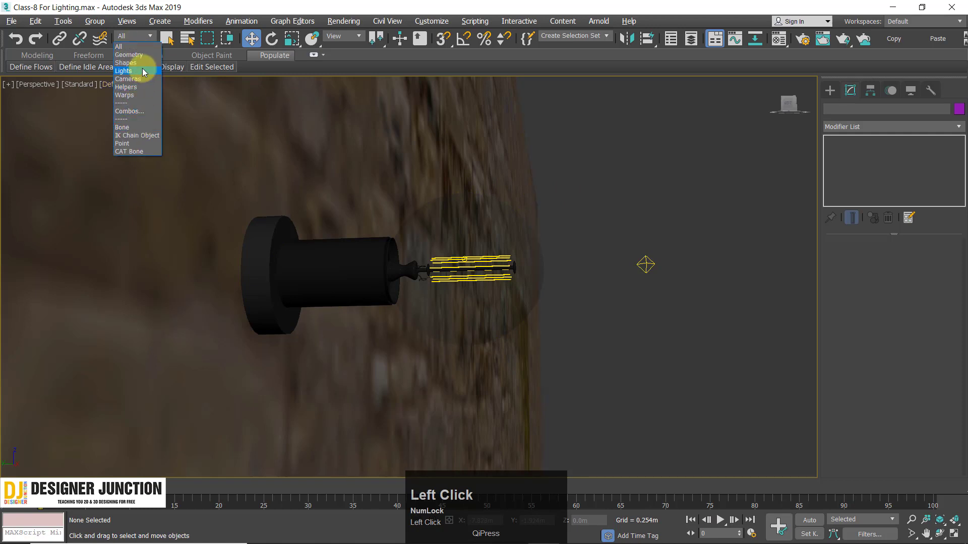
left_click(144, 71)
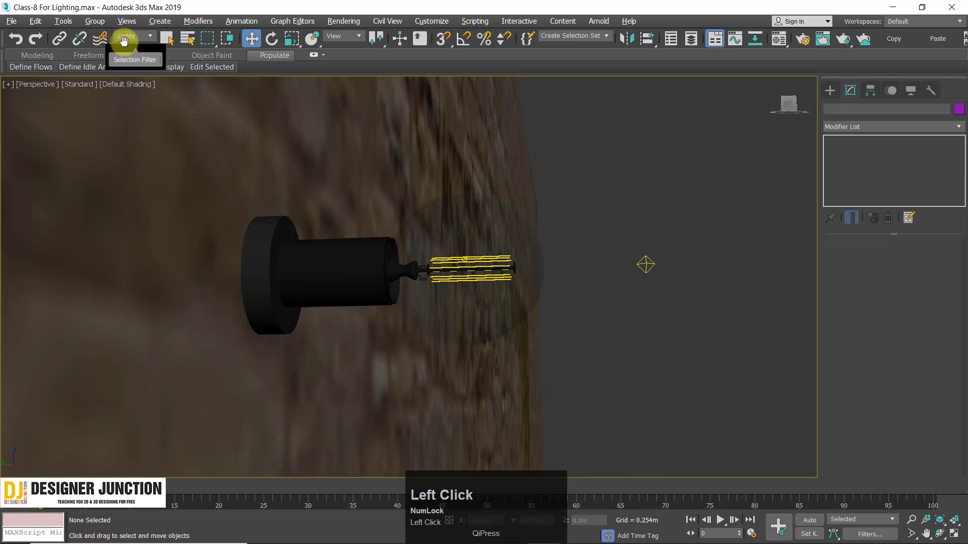
left_click(484, 258)
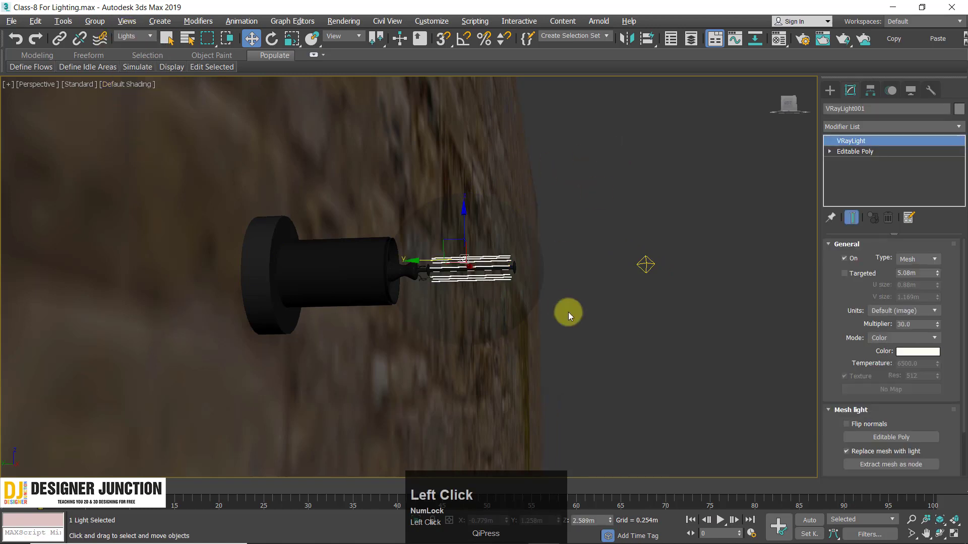
Test the lights-only filter by selecting the omni light and the filament light in turn.
left_click_drag(600, 151, 689, 320)
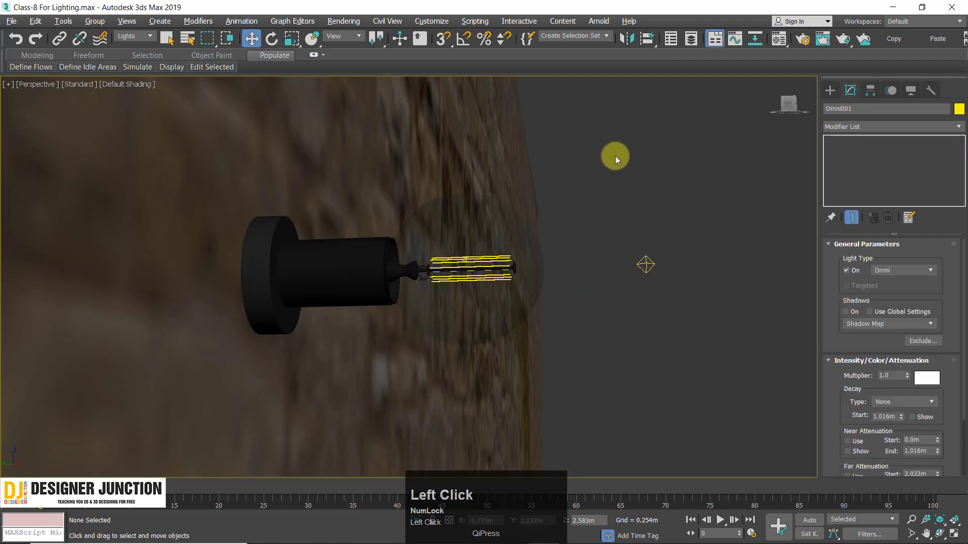
left_click_drag(604, 125, 466, 250)
left_click_drag(234, 436, 235, 436)
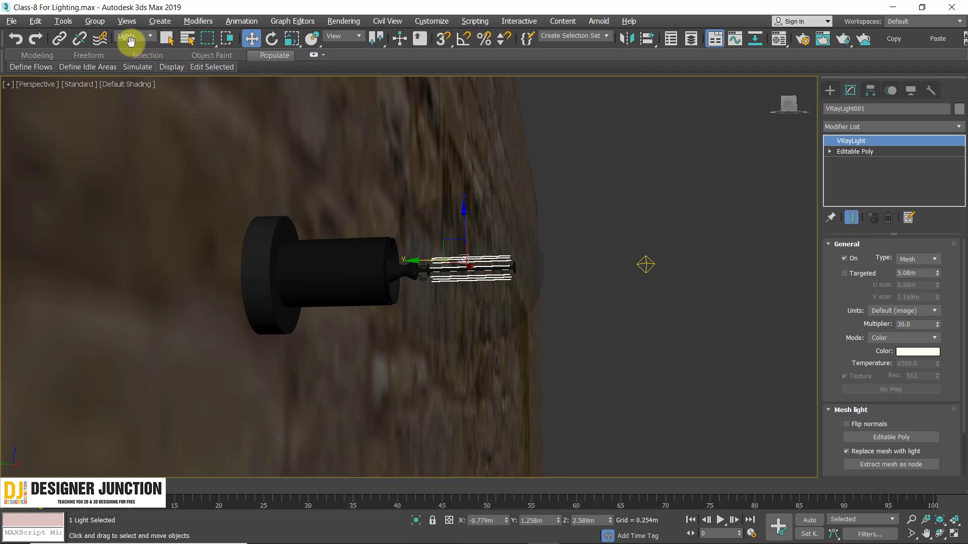
left_click_drag(726, 164, 316, 350)
left_click_drag(104, 347, 104, 346)
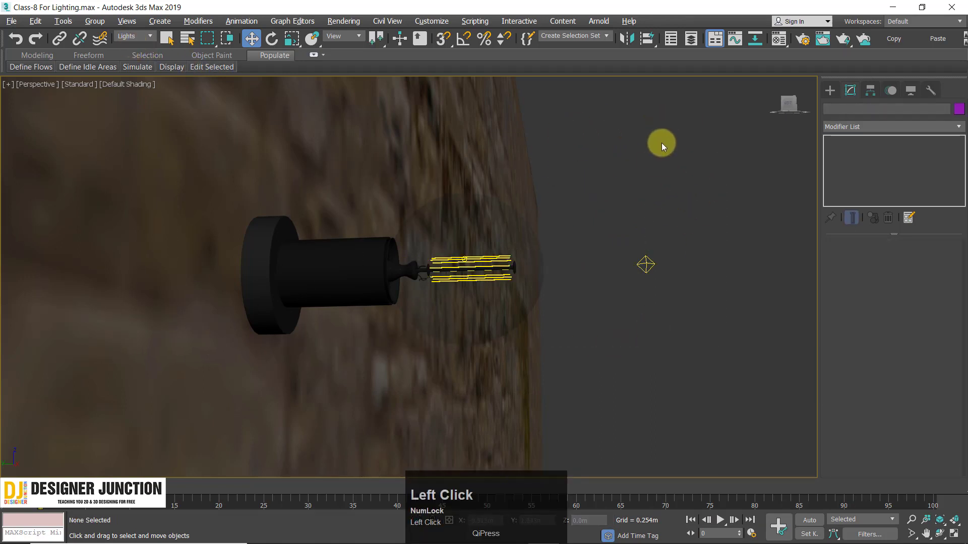
left_click_drag(378, 376, 383, 375)
left_click(447, 250)
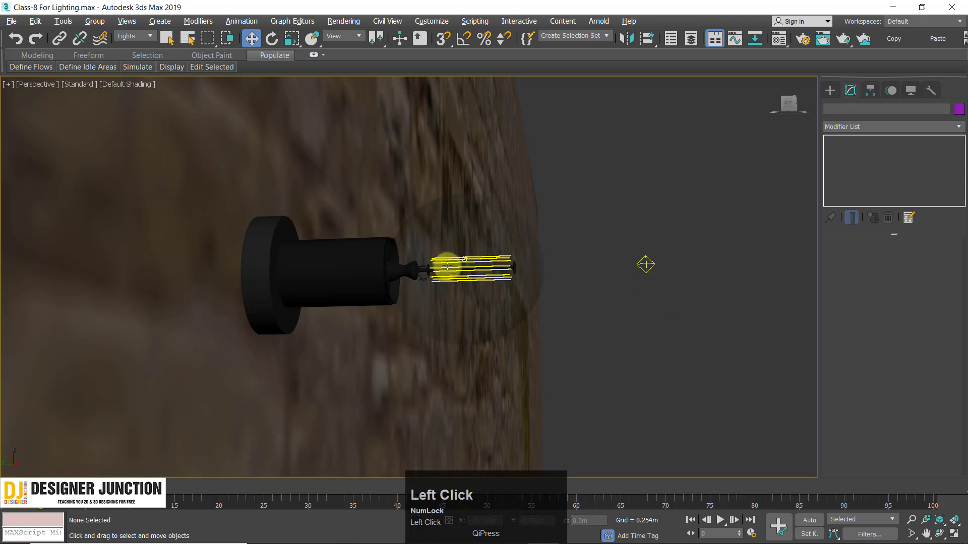
left_click(447, 265)
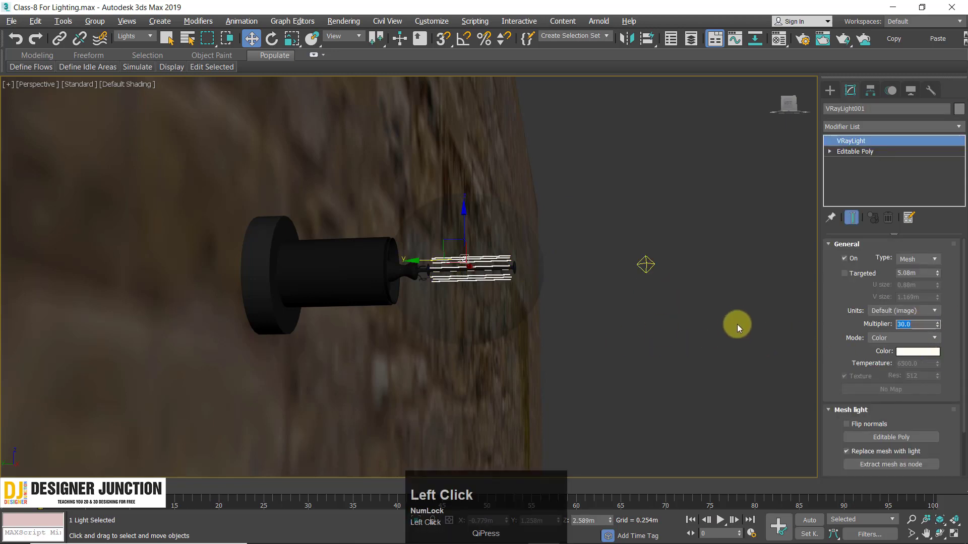
left_click(670, 335)
Turn off the omni light in front of the bulb and deselect it.
key("z")
middle_click_drag(569, 271, 489, 268, "alt")
scroll(464, 284, "up", 4)
left_click(471, 250)
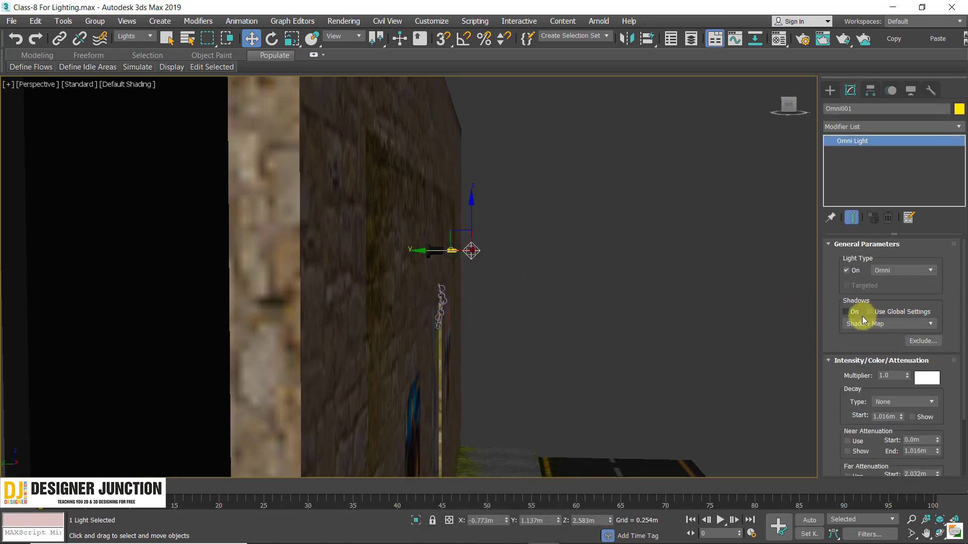
left_click(848, 271)
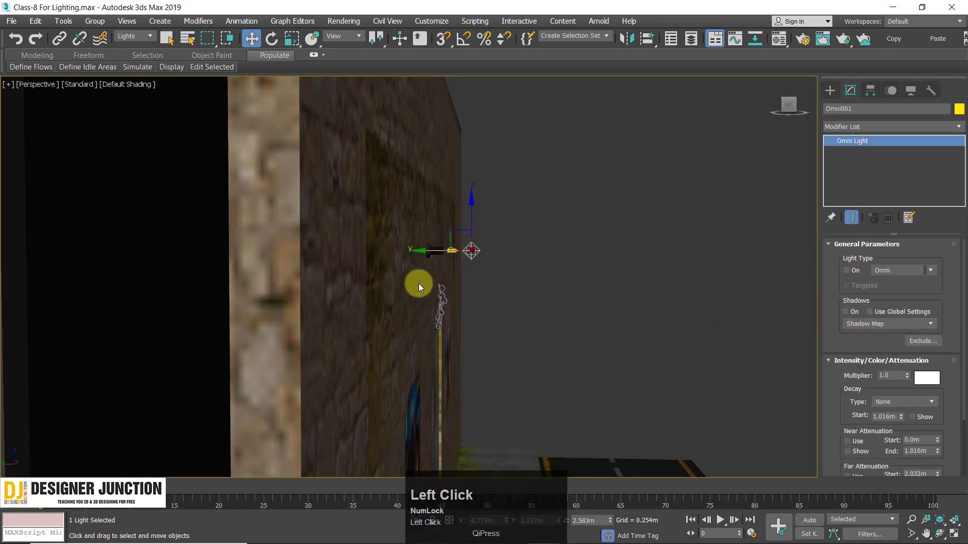
left_click(418, 284)
Examine the wall bulb, its glass and its filament light up close.
scroll(518, 226, "up", 3)
middle_click_drag(518, 226, 494, 318)
scroll(480, 255, "up", 2)
middle_click_drag(480, 255, 459, 268, "alt")
scroll(459, 269, "up", 2)
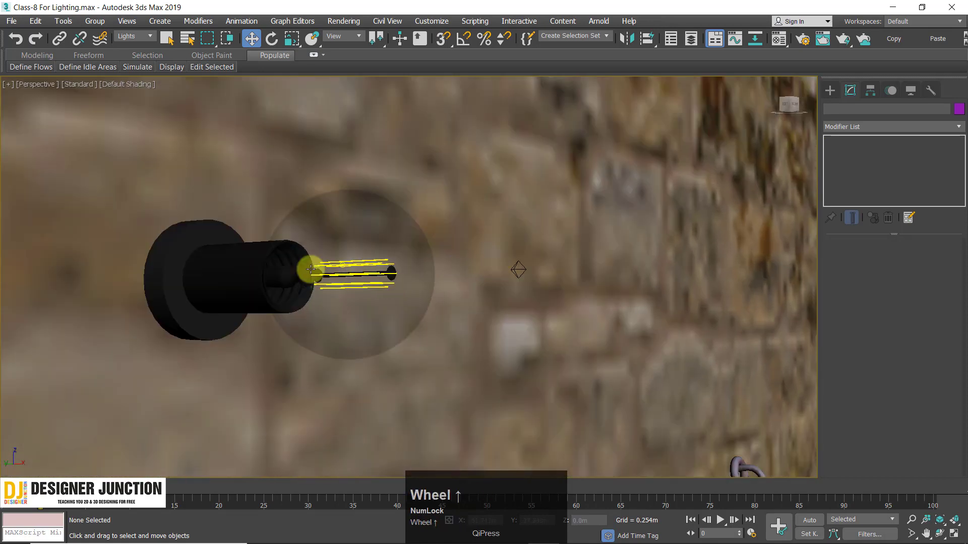
scroll(360, 279, "down", 2)
middle_click_drag(360, 279, 359, 250, "alt")
scroll(369, 237, "down", 2)
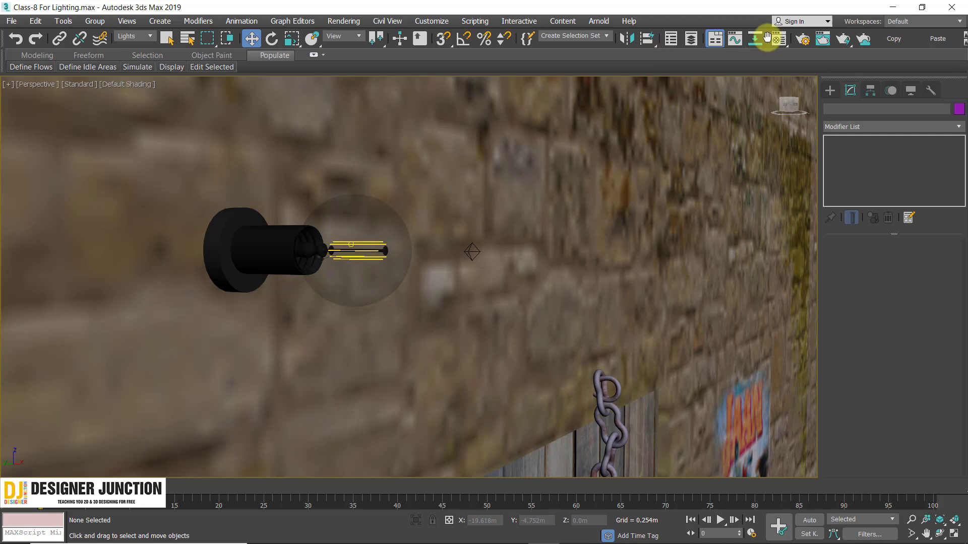
Convert the unused 21 - Default material into a VRayLightMtl and close the Material Editor.
left_click(775, 45)
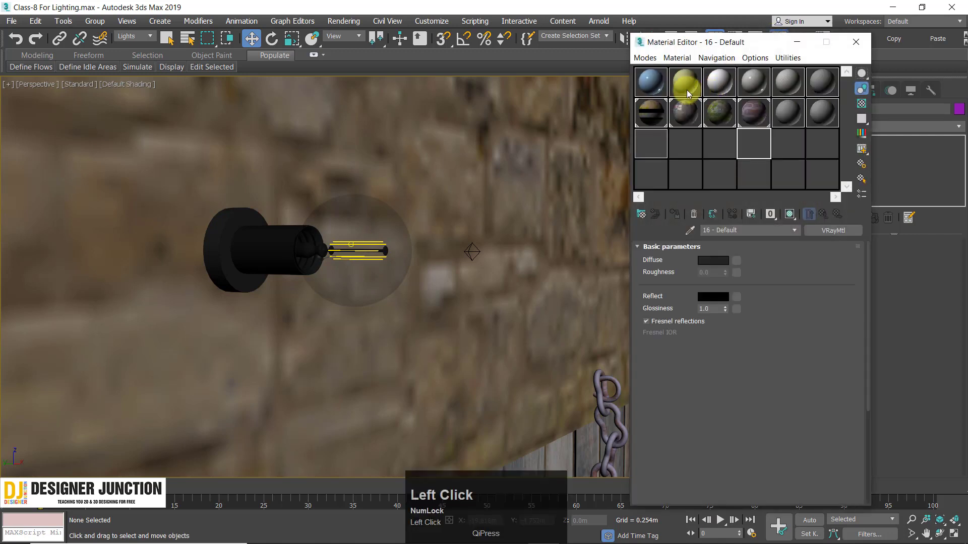
left_click_drag(648, 38, 573, 41)
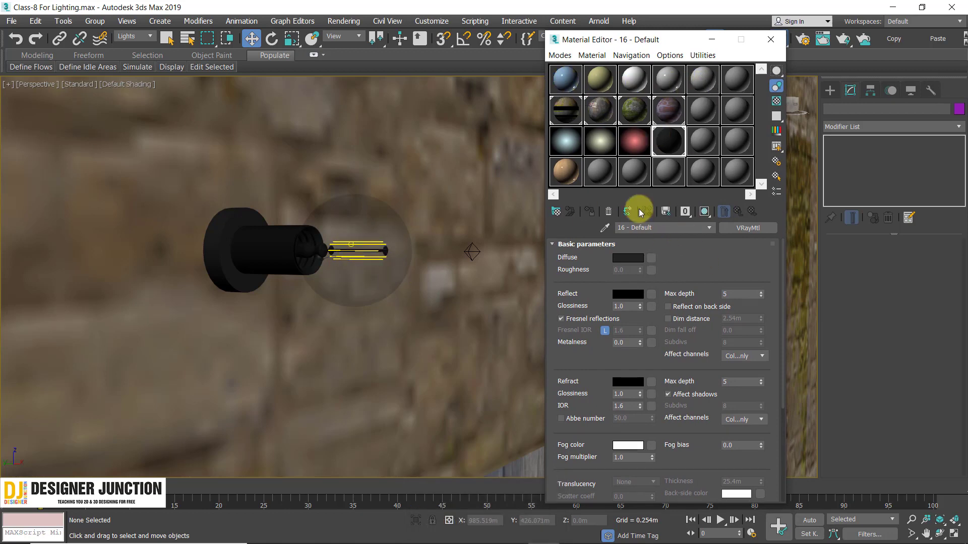
left_click(636, 182)
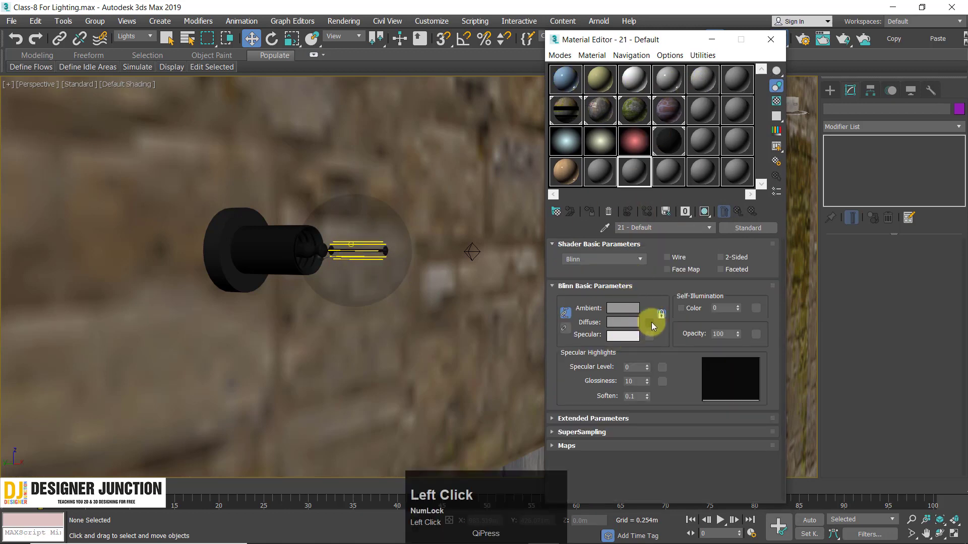
left_click(747, 227)
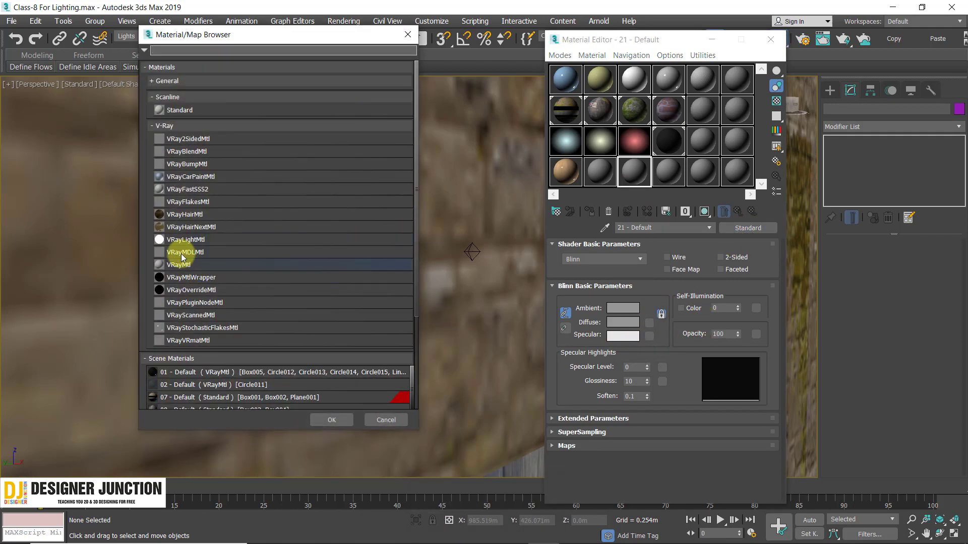
double_click(176, 241)
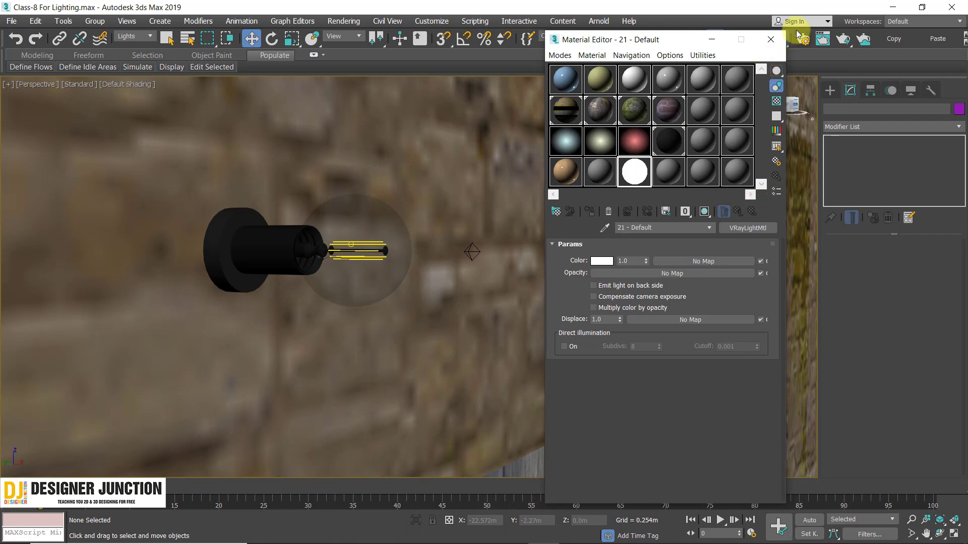
left_click(770, 39)
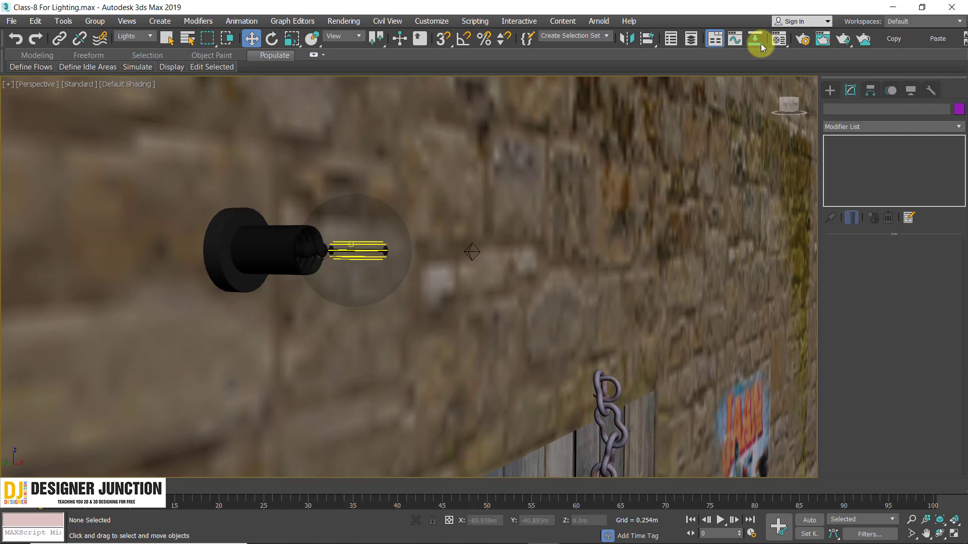
left_click(779, 39)
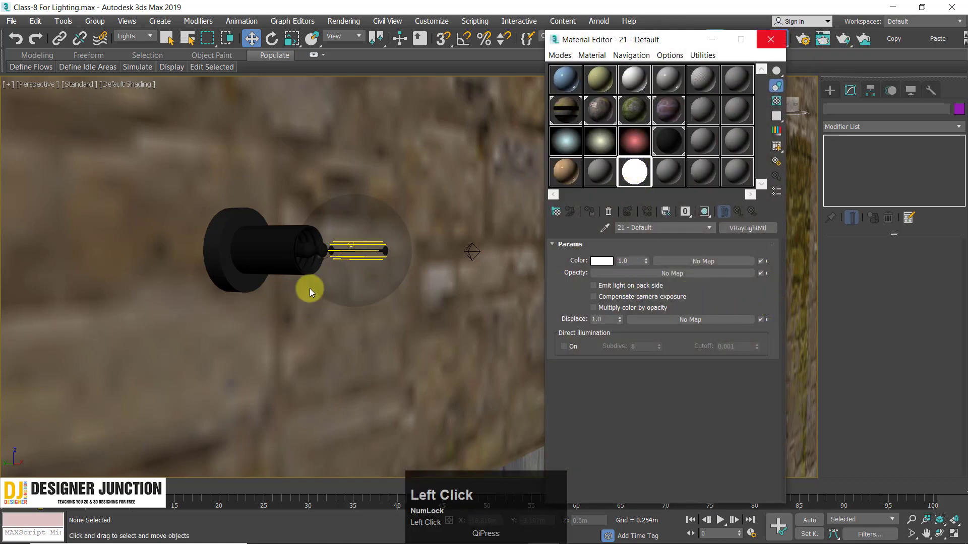
left_click(778, 41)
left_click(848, 161)
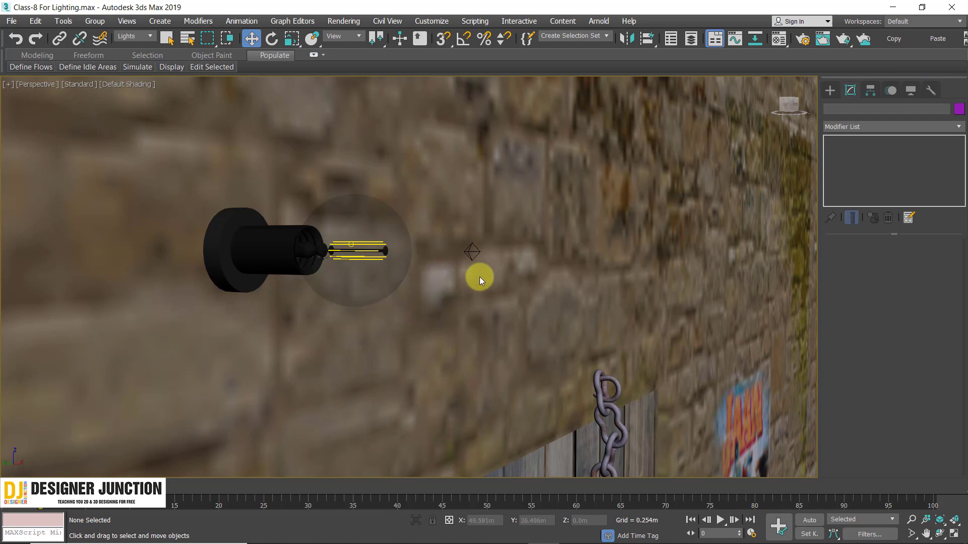
Select the filament VRayLight in the wall bulb, run a test render of the perspective view and stop it.
scroll(472, 299, "down", 1)
scroll(355, 272, "down", 3)
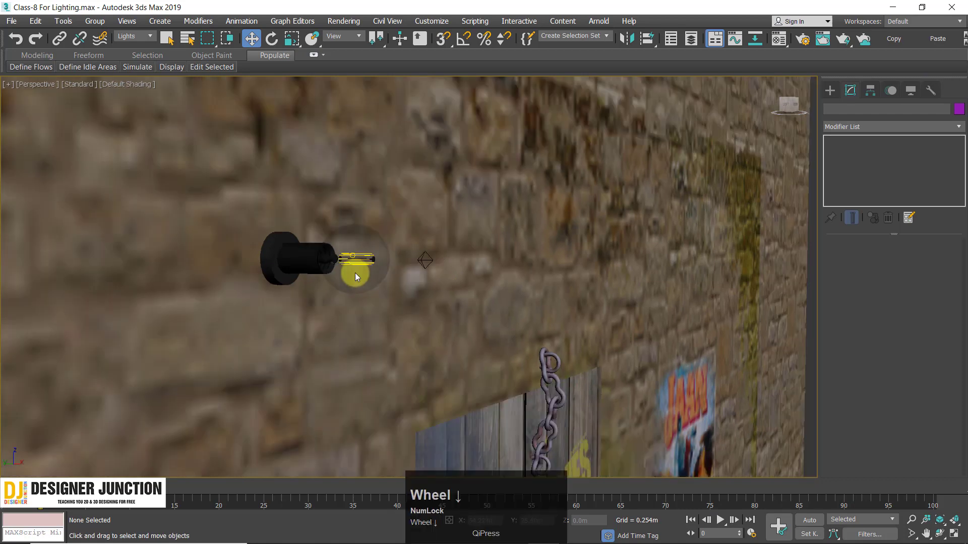
mouse_move(434, 272)
middle_mouse_down("alt")
mouse_move(413, 272)
mouse_move(425, 267)
middle_mouse_up("alt")
scroll(371, 255, "up", 2)
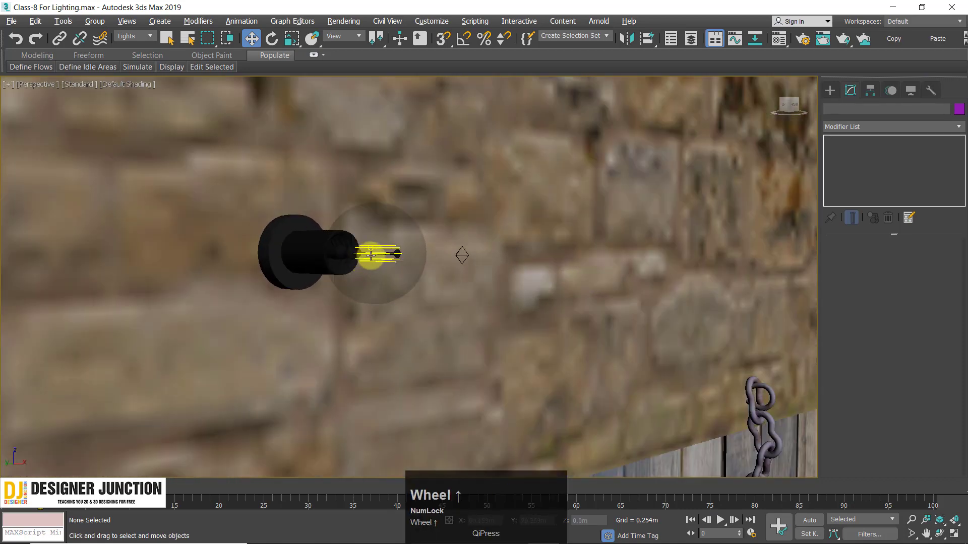
left_click(372, 252)
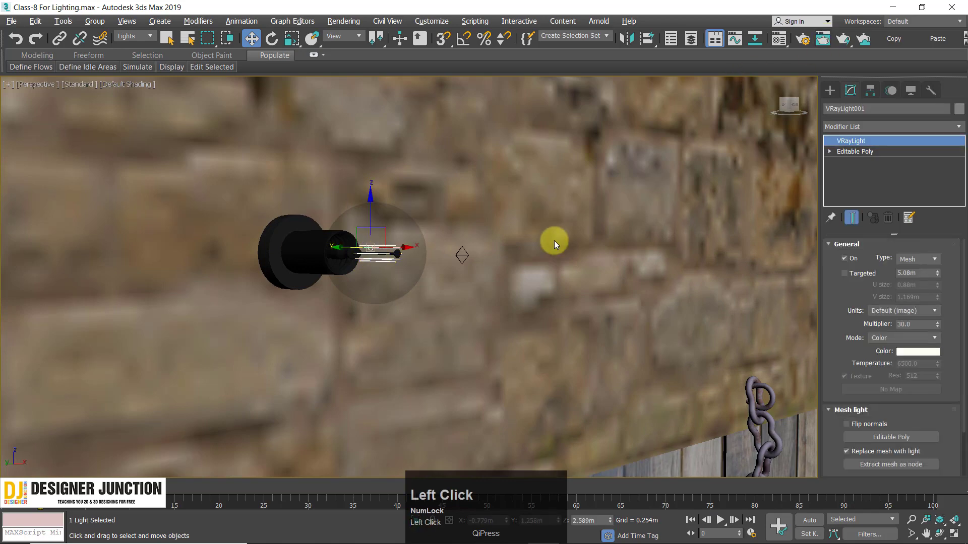
middle_click_drag(554, 240, 437, 182)
key("shift+q")
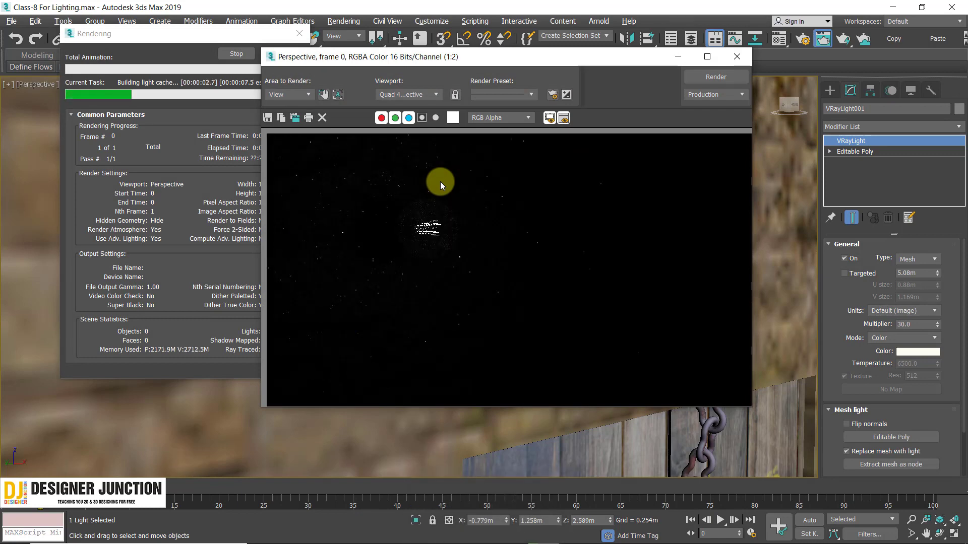
scroll(399, 226, "up", 1)
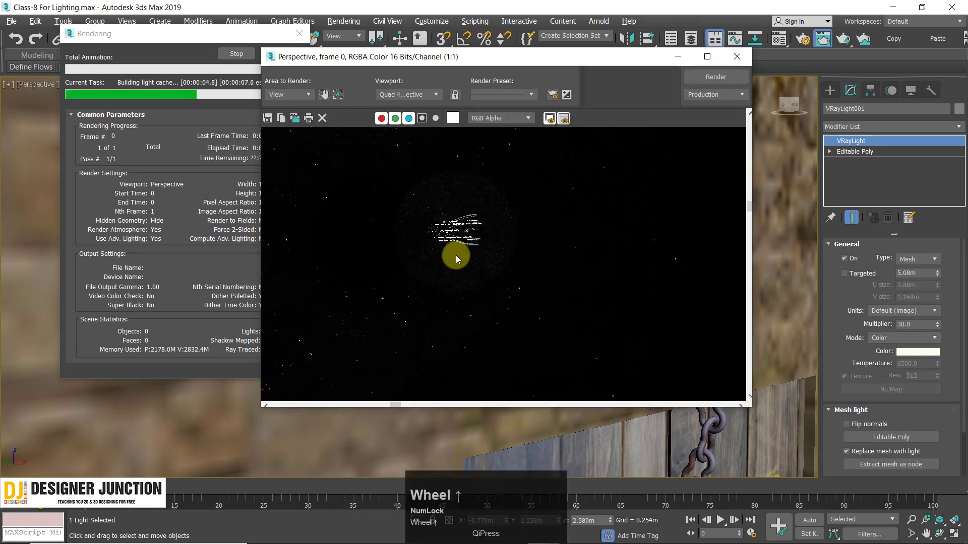
scroll(468, 252, "down", 1)
left_click(290, 31)
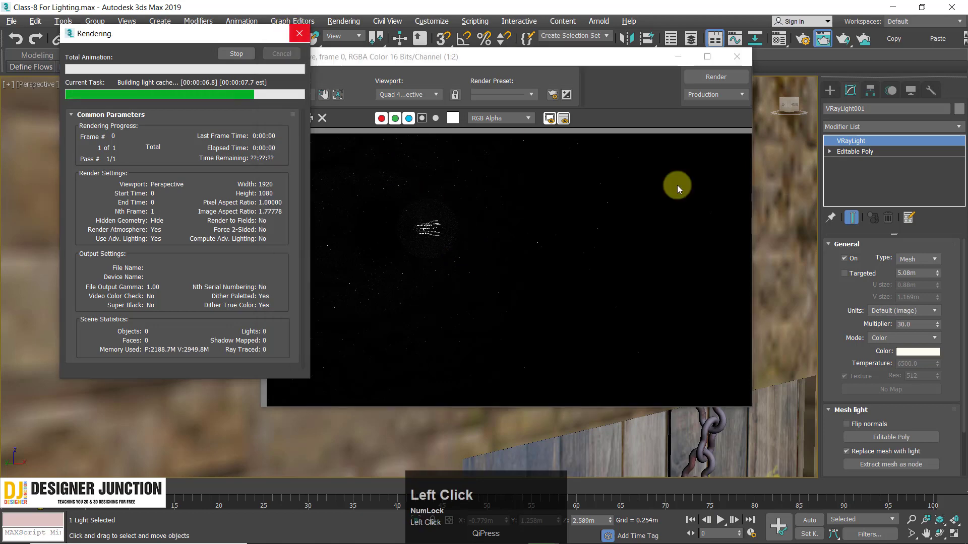
Set the filament VRayLight's multiplier to 555 and test-render the bulb, stopping the render after the light cache preview.
double_click(916, 326)
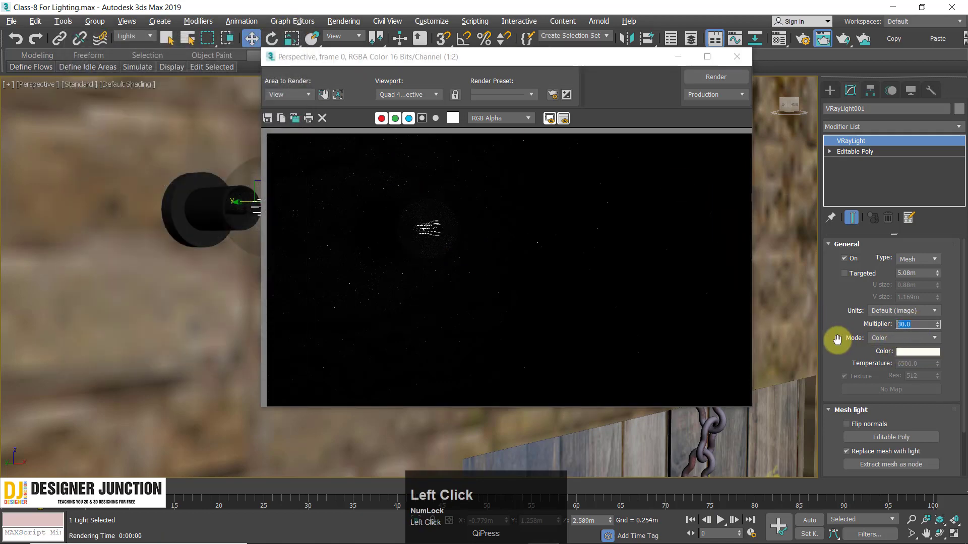
type("555")
key("Return")
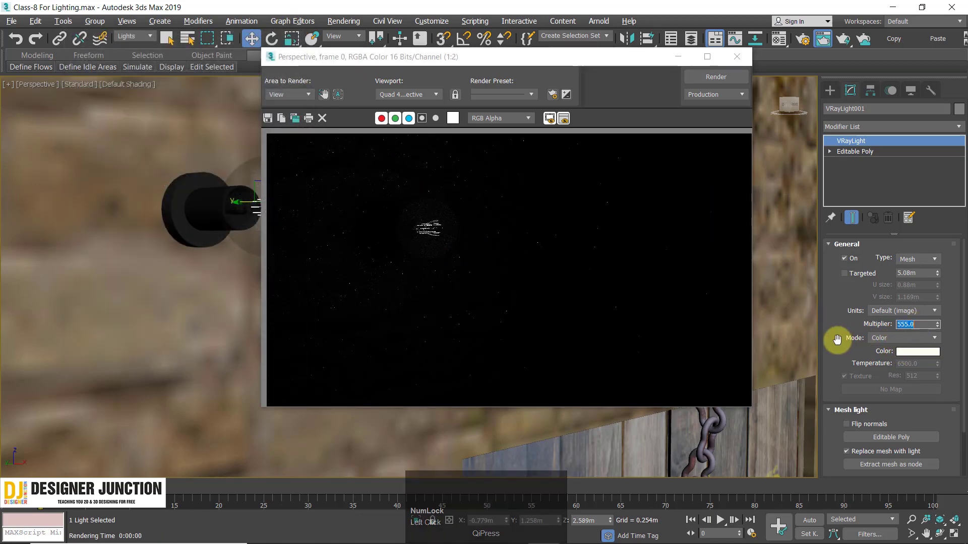
left_click(710, 79)
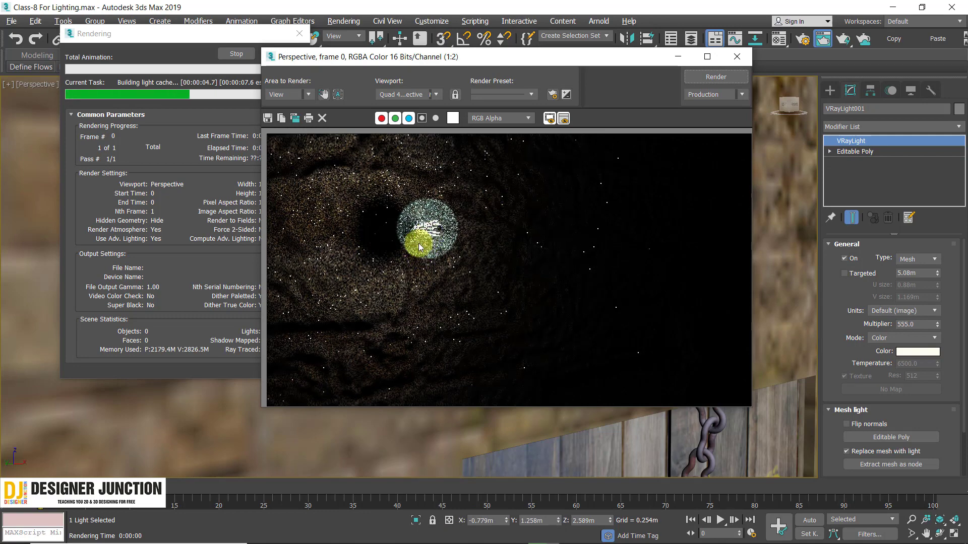
scroll(415, 250, "down", 1)
scroll(457, 244, "up", 1)
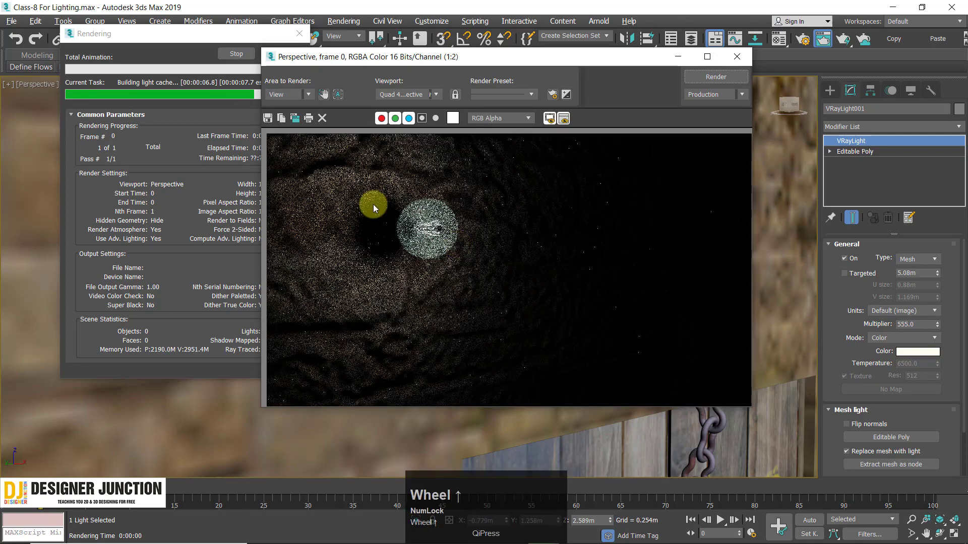
left_click(290, 29)
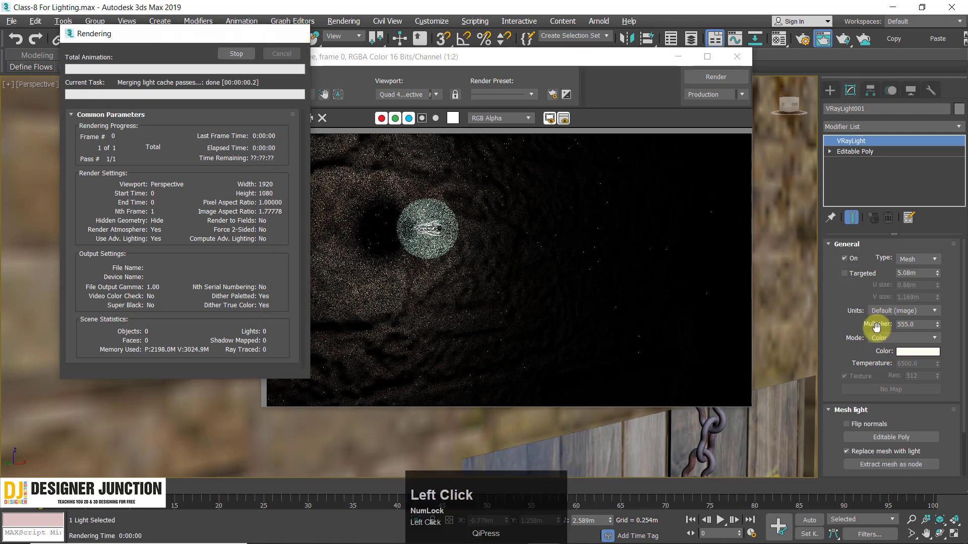
Set the filament VRayLight's multiplier to 1500, test-render the bulb, and stop and close the render.
double_click(907, 324)
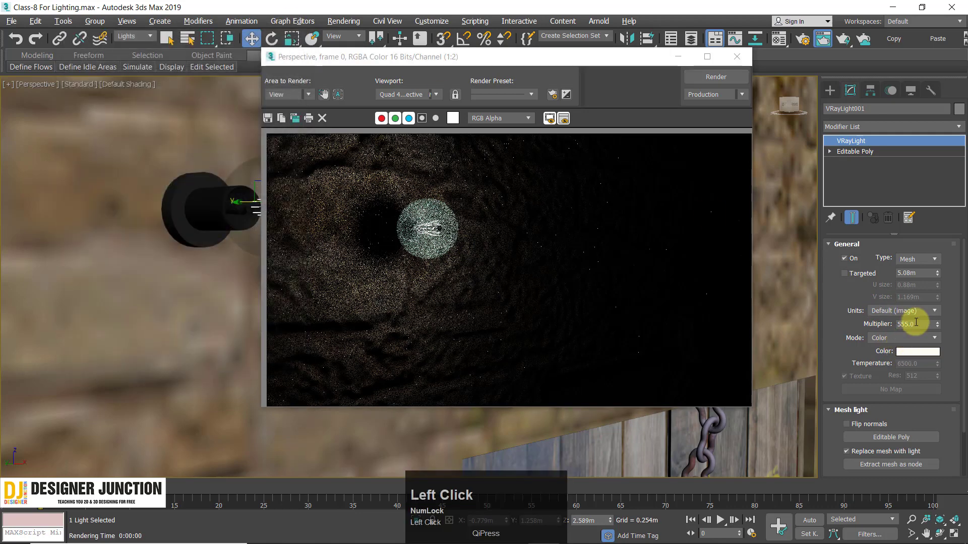
left_click(723, 354)
left_click(716, 77)
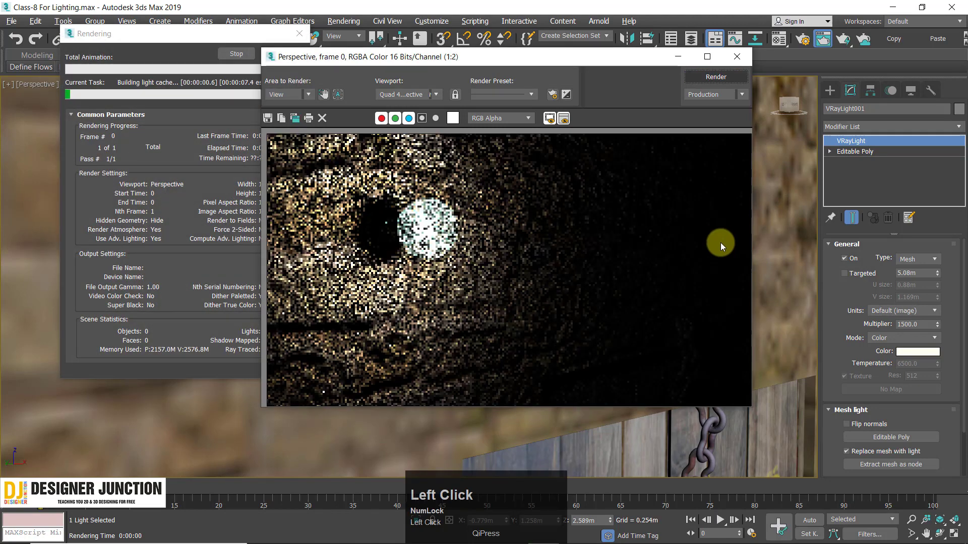
scroll(603, 270, "down", 1)
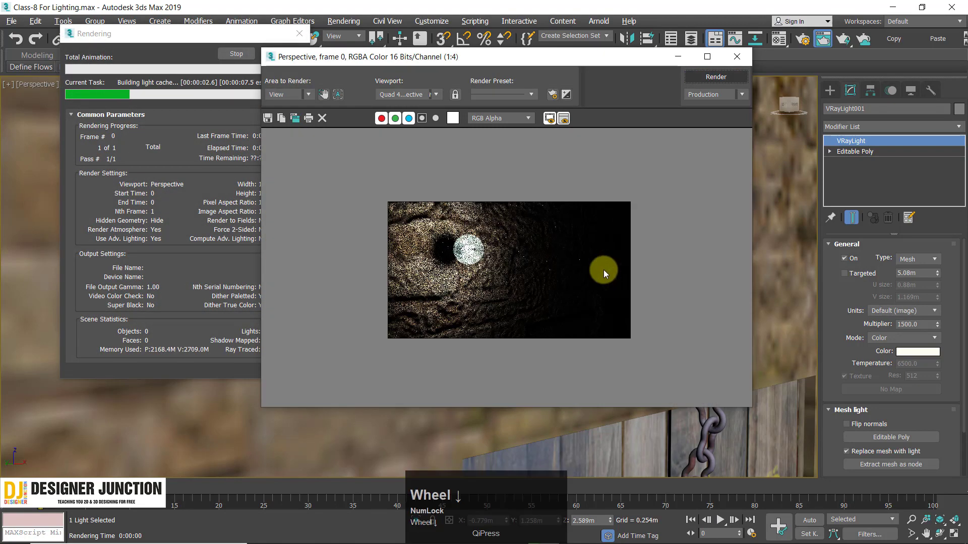
scroll(585, 264, "up", 1)
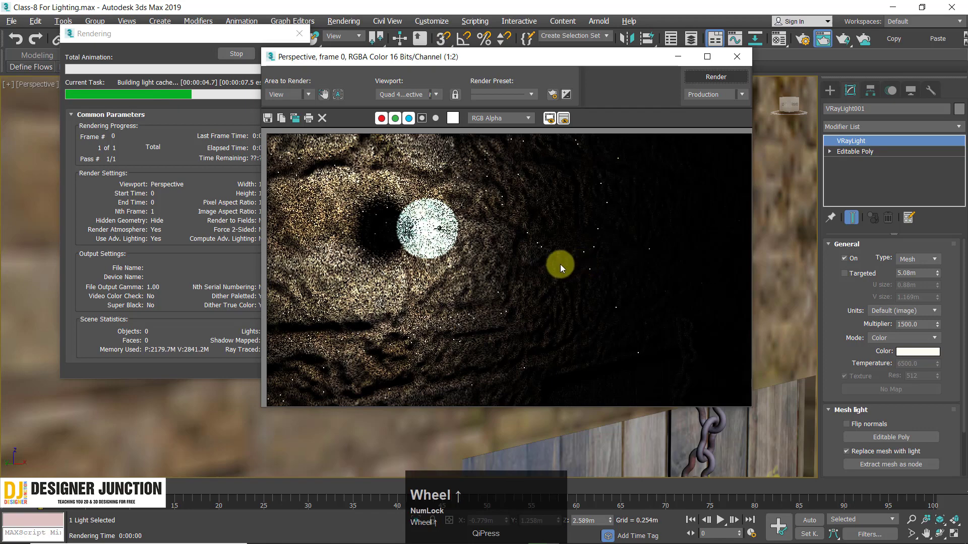
left_click(280, 34)
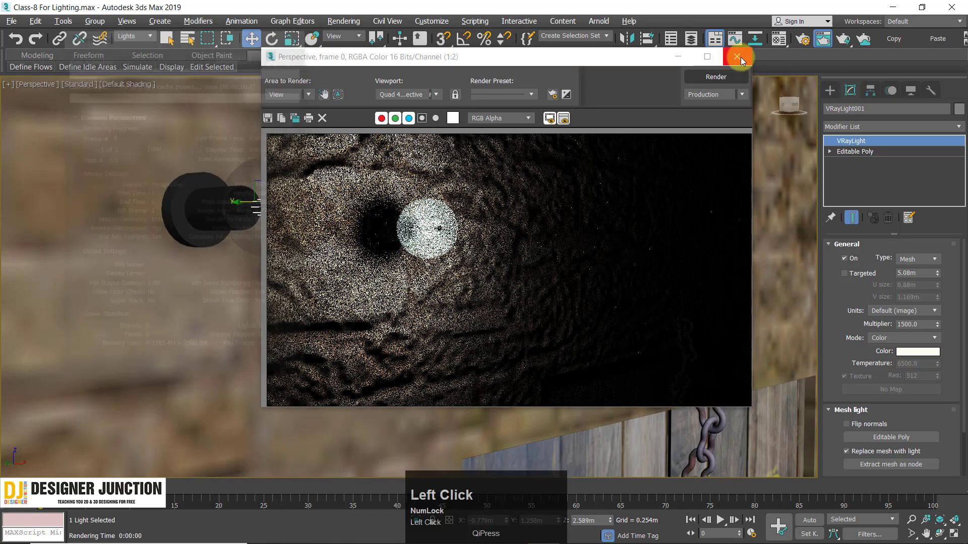
left_click(737, 56)
Render a slightly wider perspective view of the wall bulb and maximize the rendered frame.
scroll(415, 242, "down", 1)
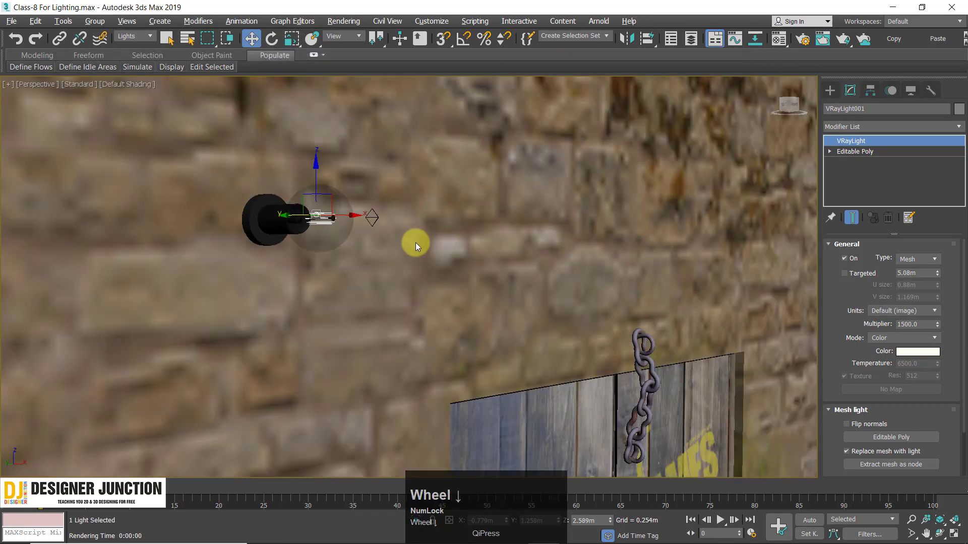
middle_click_drag(415, 243, 803, 78)
left_click(846, 43)
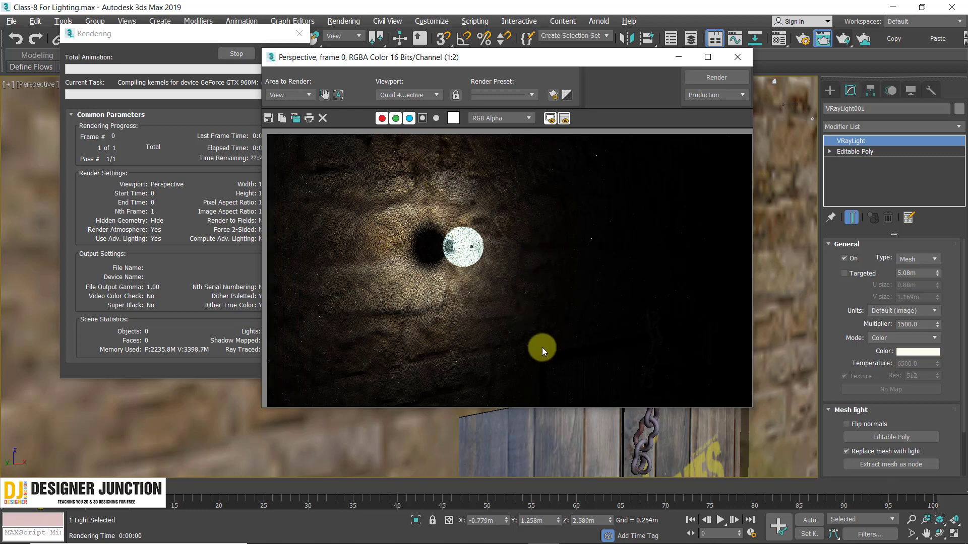
left_click(394, 165)
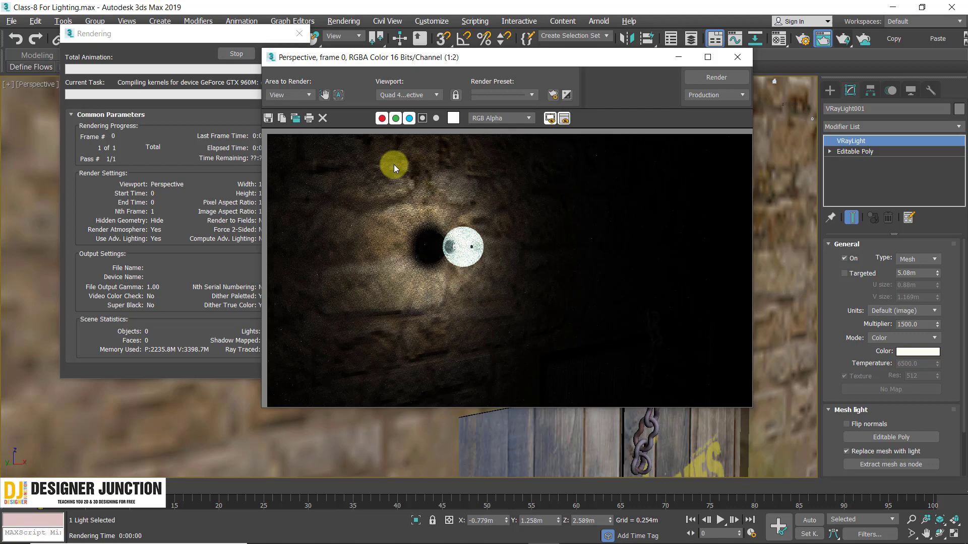
left_click(707, 57)
Examine the rendered bulb glass, its filament and the light and shadow on the surrounding wall up close.
scroll(381, 307, "up", 1)
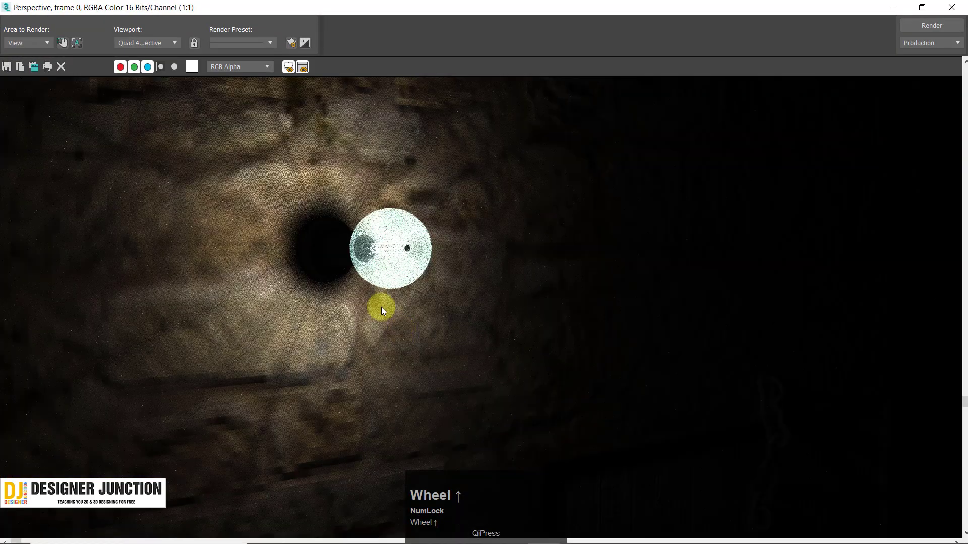
scroll(262, 225, "up", 1)
middle_click(373, 294)
middle_click_drag(372, 294, 484, 376)
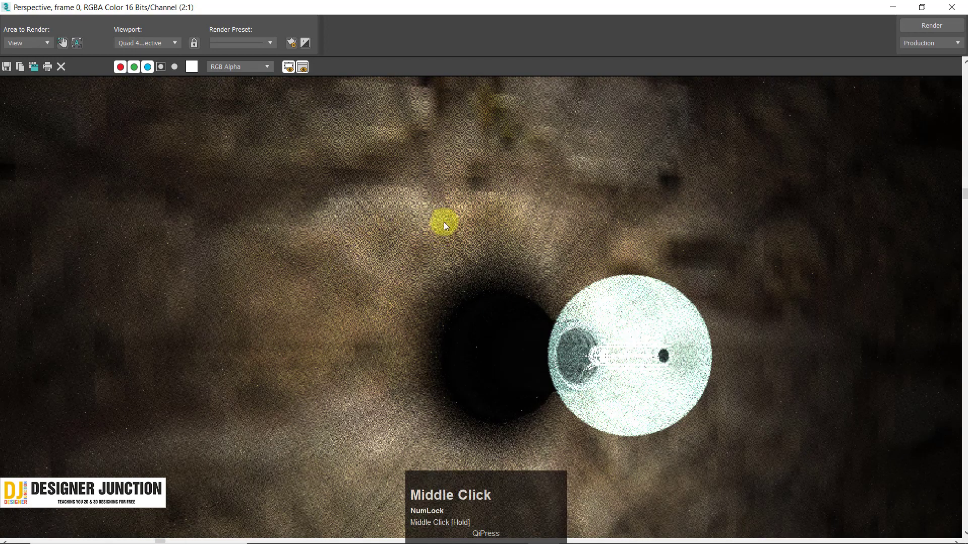
scroll(361, 307, "down", 1)
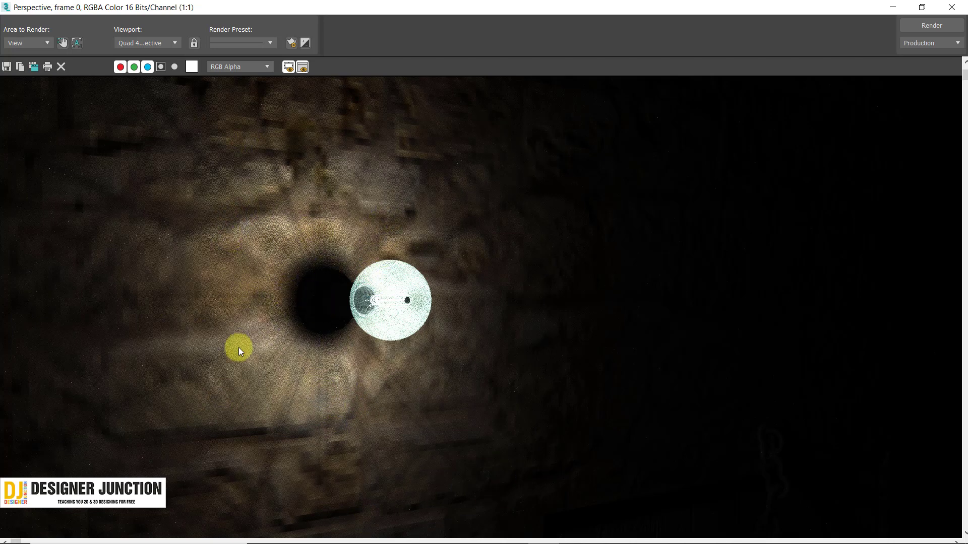
scroll(364, 395, "down", 2)
scroll(417, 294, "up", 2)
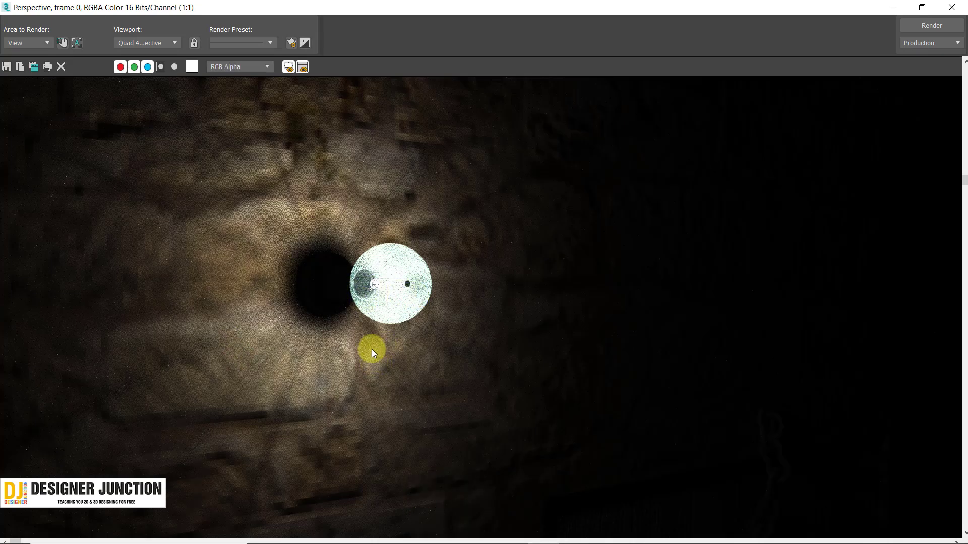
scroll(411, 262, "up", 1)
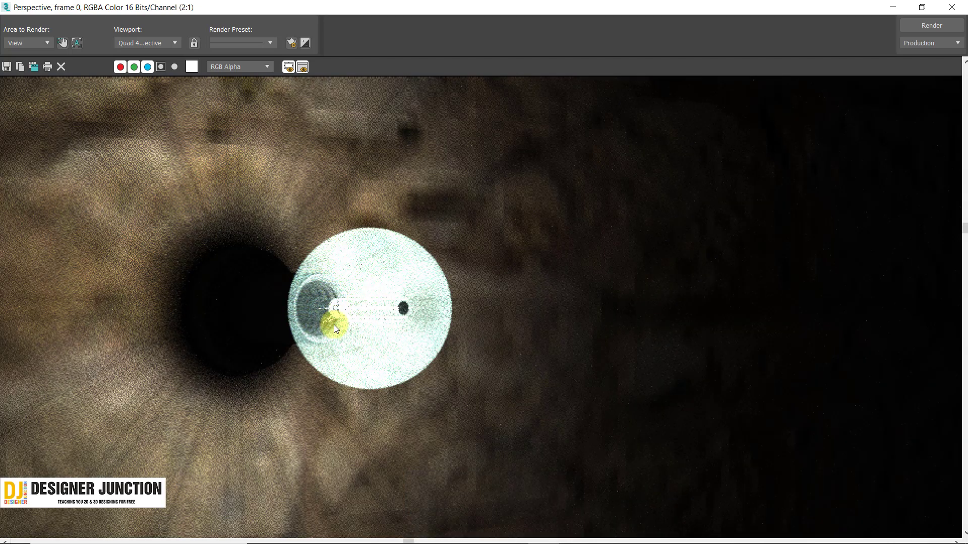
scroll(309, 302, "down", 2)
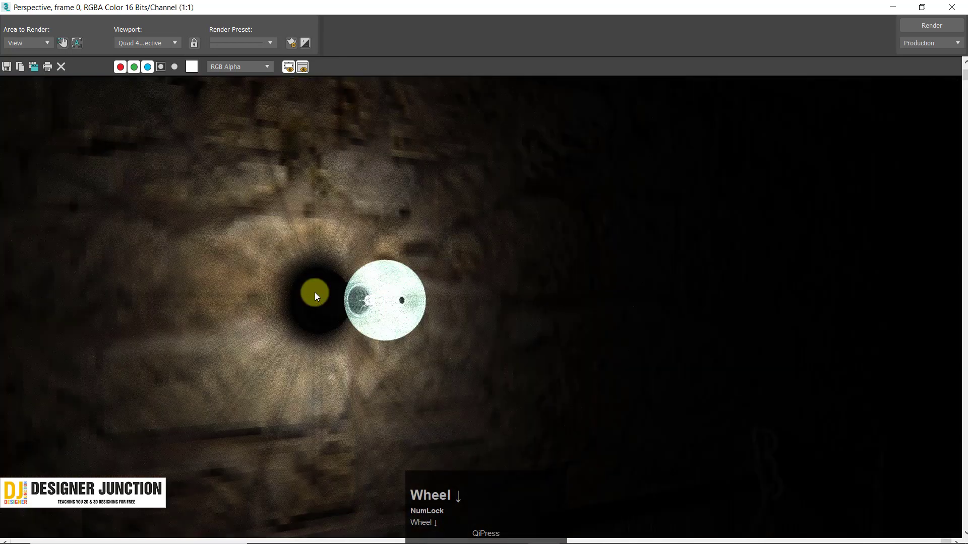
scroll(315, 294, "up", 2)
middle_click_drag(395, 313, 408, 371)
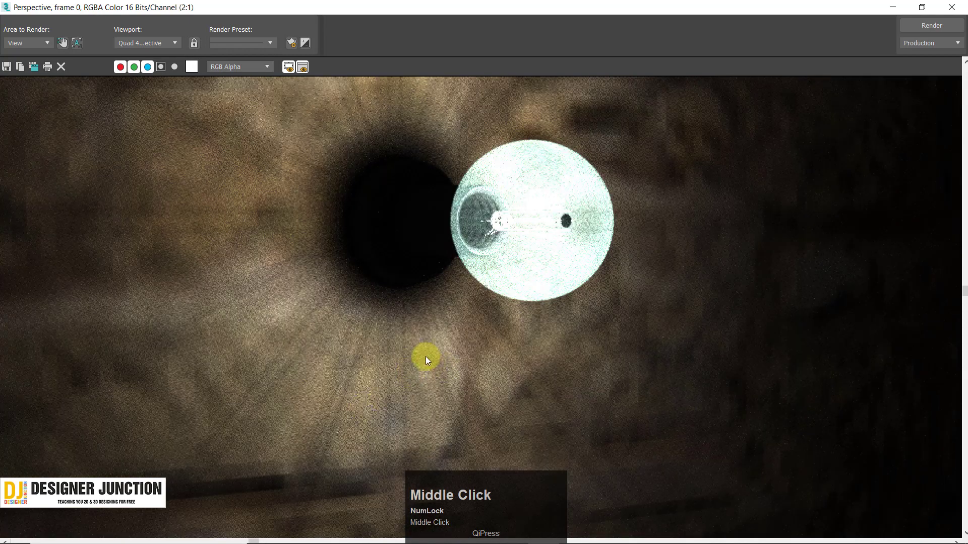
middle_click_drag(494, 244, 479, 308)
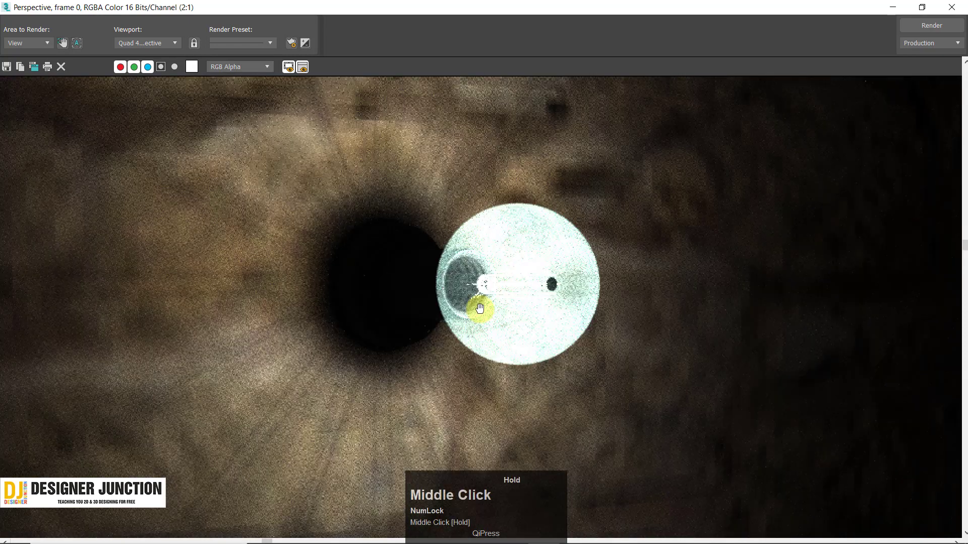
Examine the rendered wall bulb at a smaller scale in the restored frame and stop the running render.
scroll(485, 255, "down", 1)
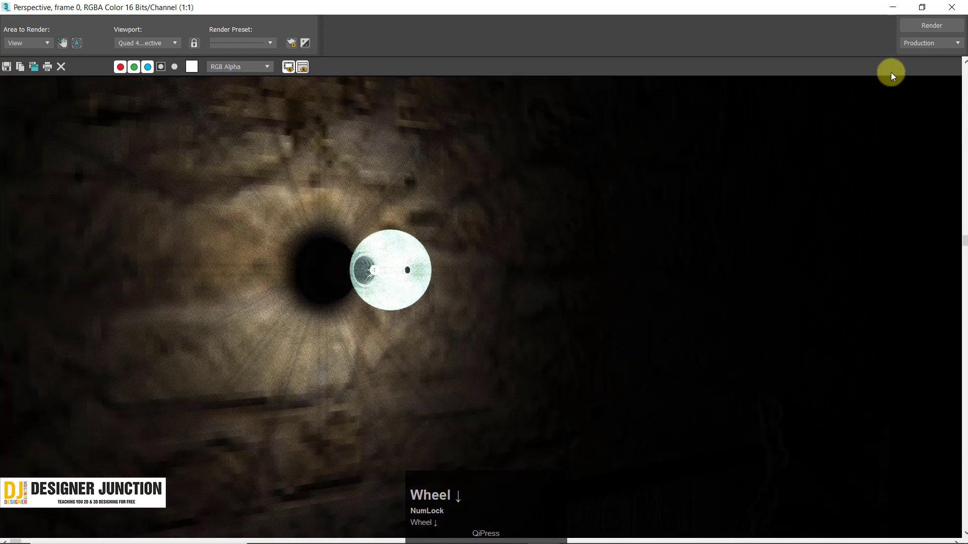
left_click(922, 7)
scroll(452, 252, "down", 1)
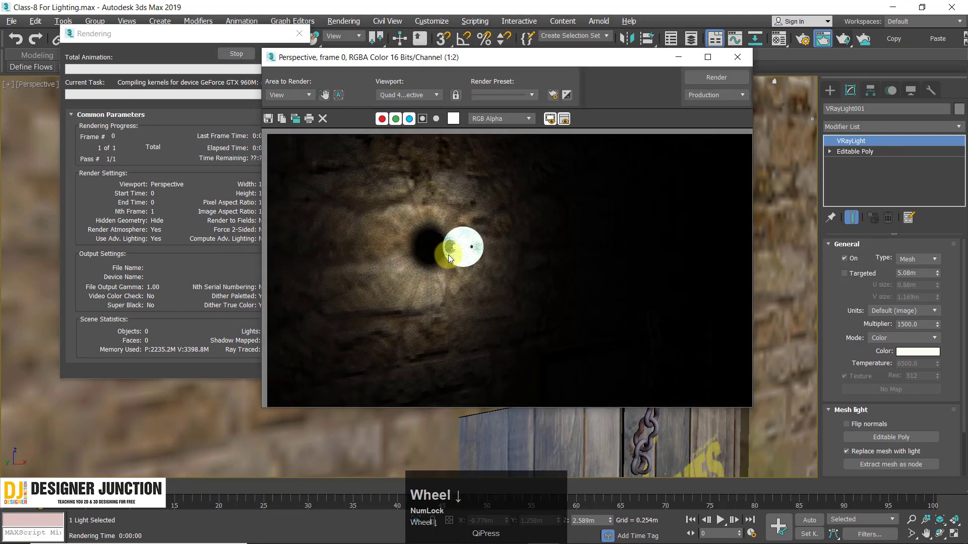
scroll(443, 247, "up", 1)
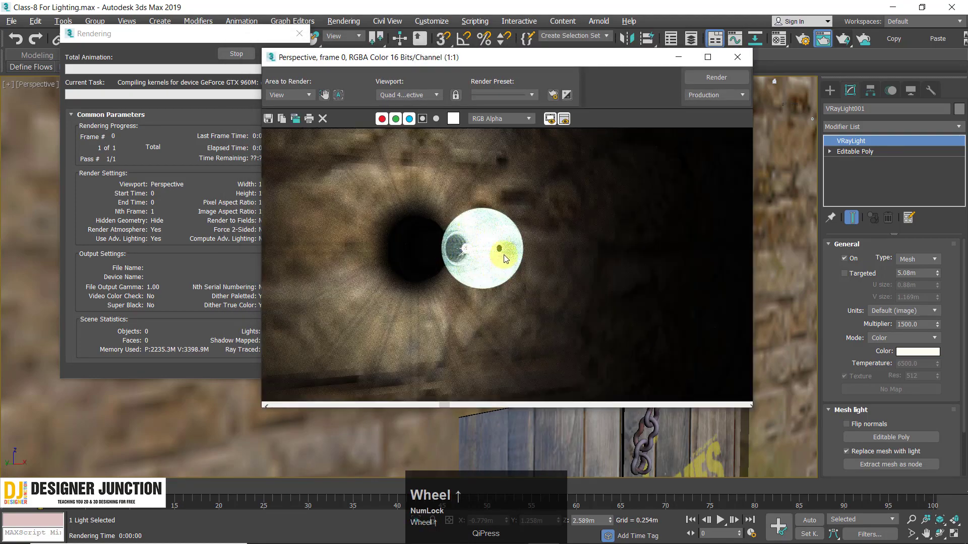
scroll(375, 267, "down", 1)
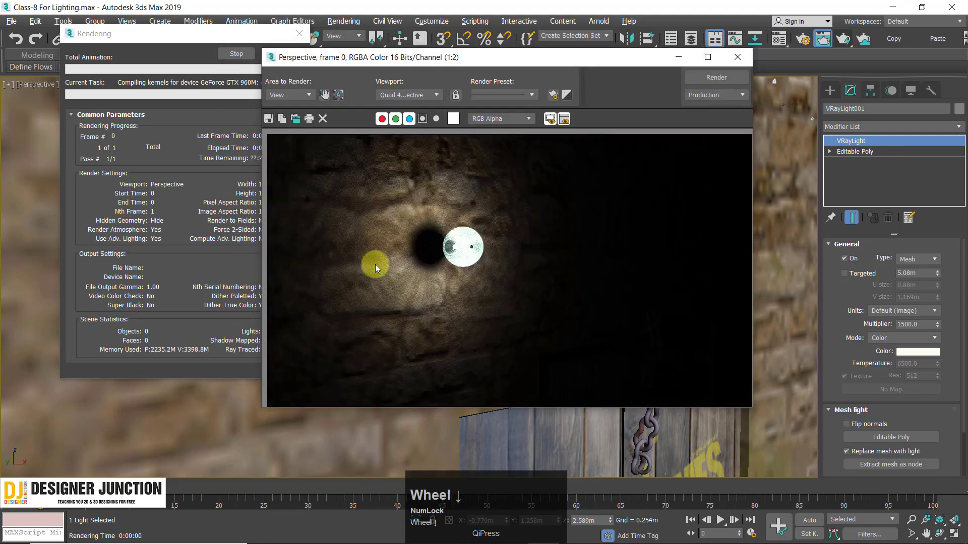
left_click(300, 33)
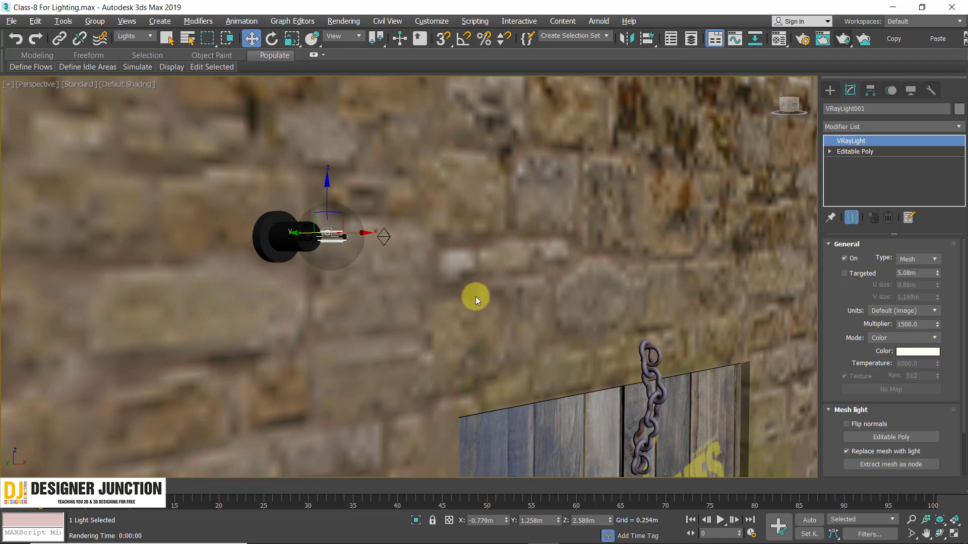
Select the omni light in front of the wall bulb in the Top view and turn it on.
key("alt+w")
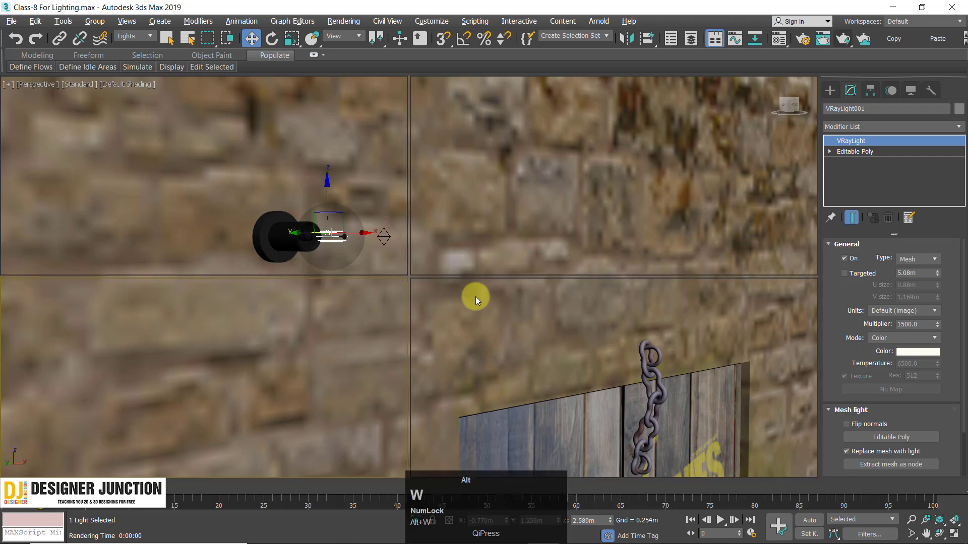
right_click(223, 210)
key("alt+w")
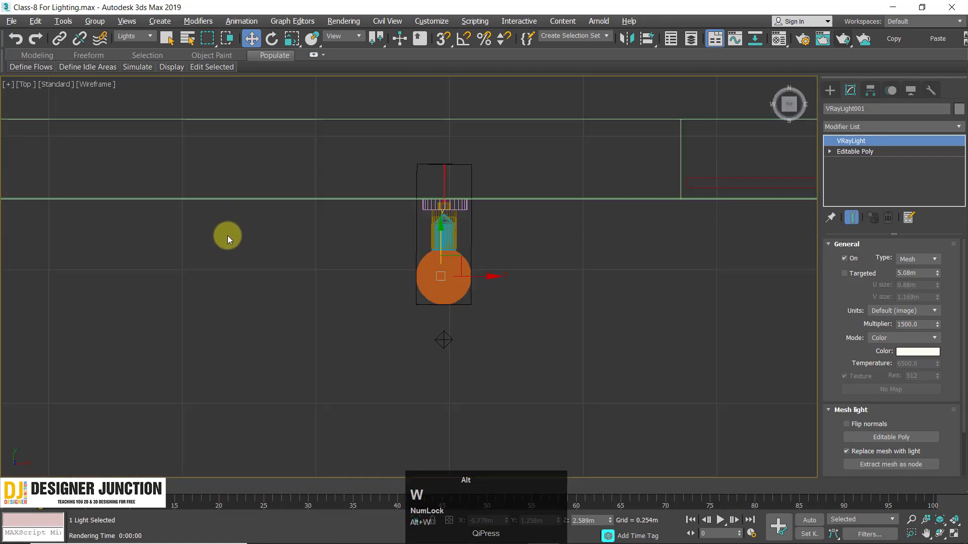
left_click(274, 279)
left_click_drag(406, 328, 512, 361)
middle_click_drag(512, 361, 491, 325)
scroll(489, 329, "down", 2)
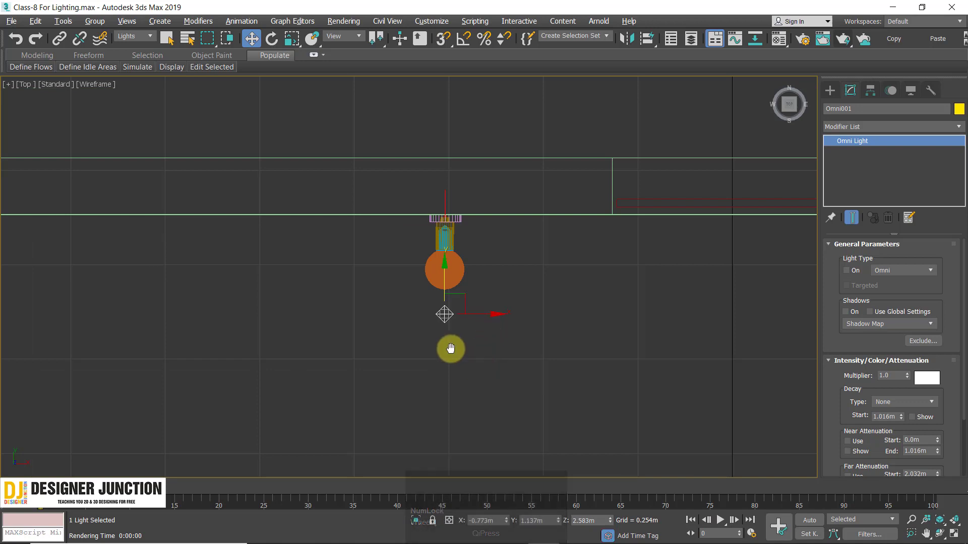
middle_click_drag(471, 365, 425, 301)
left_click(380, 243)
left_click_drag(380, 243, 461, 291)
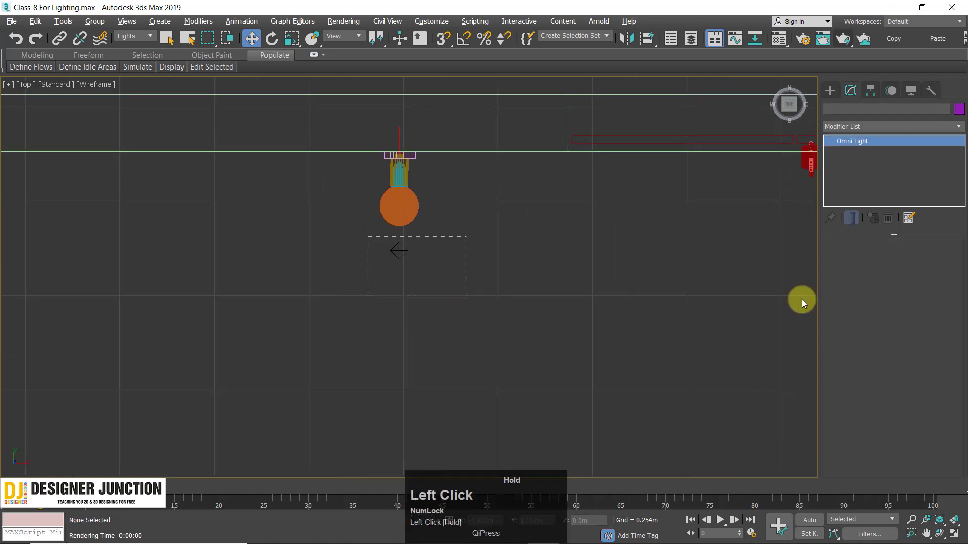
left_click(641, 316)
Reselect the omni light and test-render the Perspective view of the wall bulb, stopping the render partway.
key("alt+w")
key("alt+w")
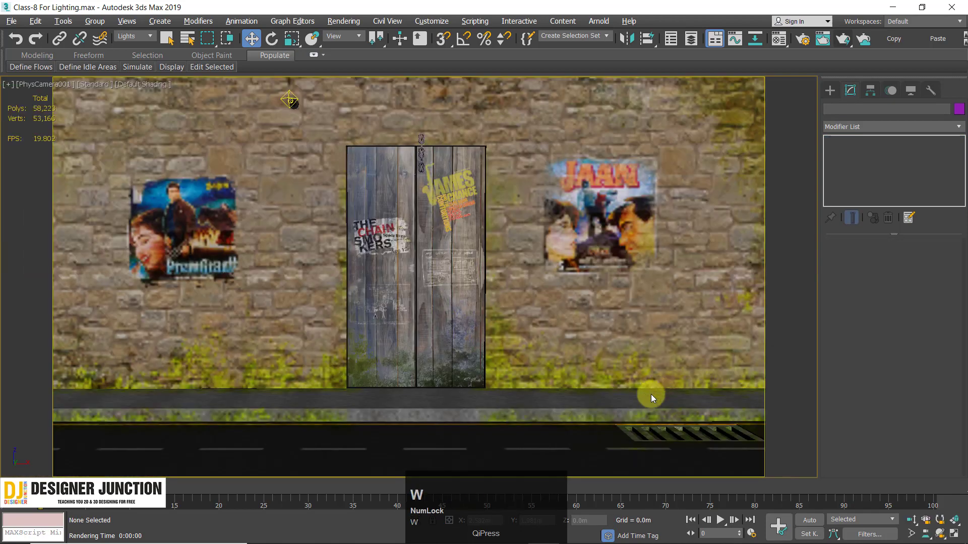
key("alt+w")
left_click(337, 364)
key("alt+w")
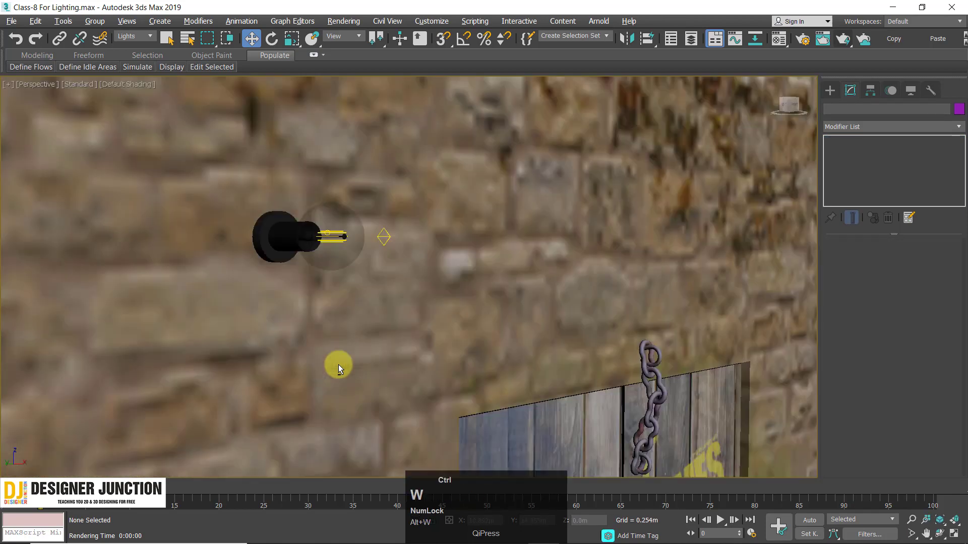
key("ctrl+z")
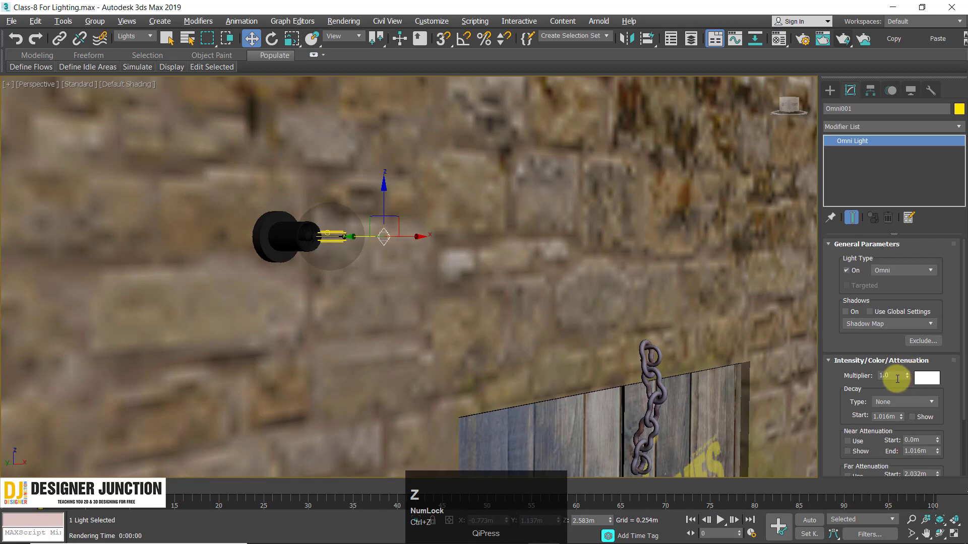
left_click(844, 40)
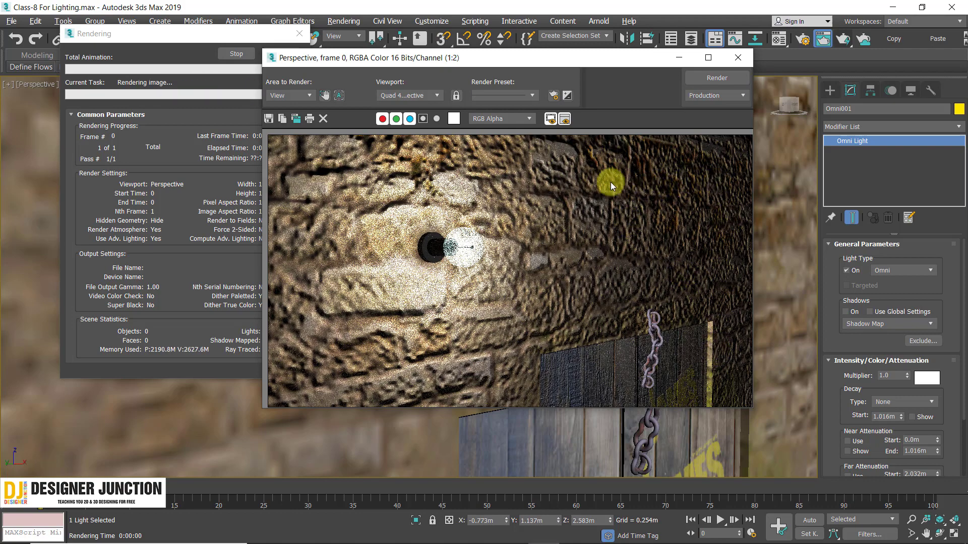
scroll(646, 258, "down", 2)
scroll(642, 247, "up", 2)
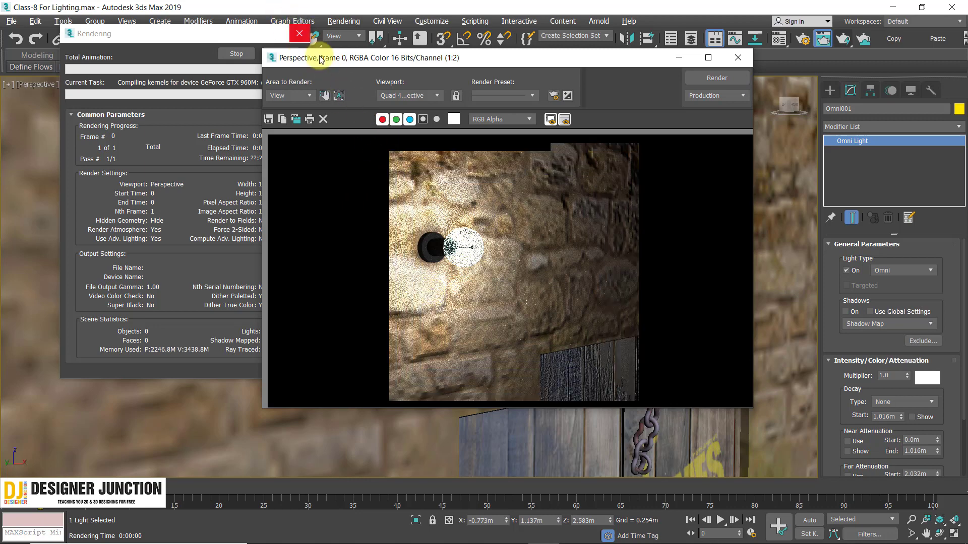
left_click(302, 40)
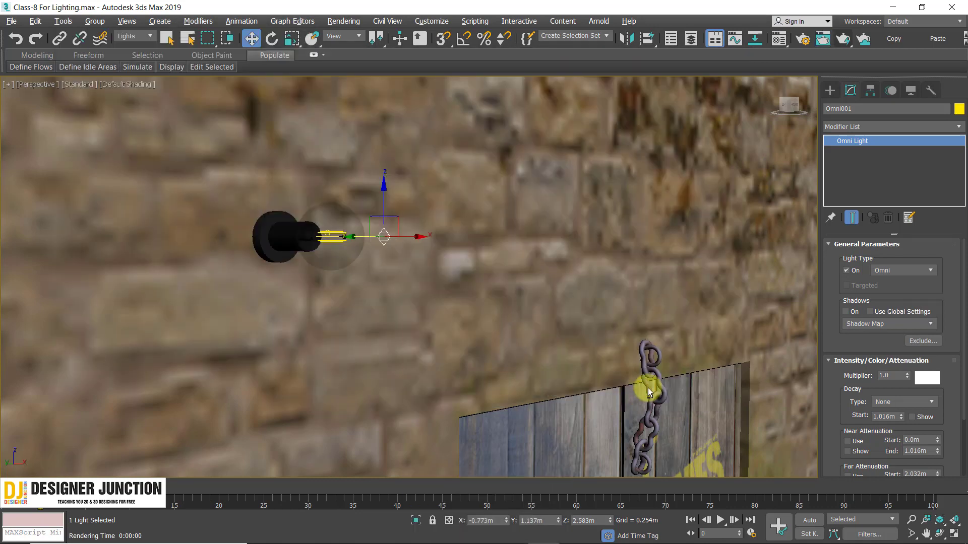
Test-render the PhysCamera001 view to check the omni light across the whole wall, and stop the render.
key("alt+w")
right_click(648, 388)
key("alt+w")
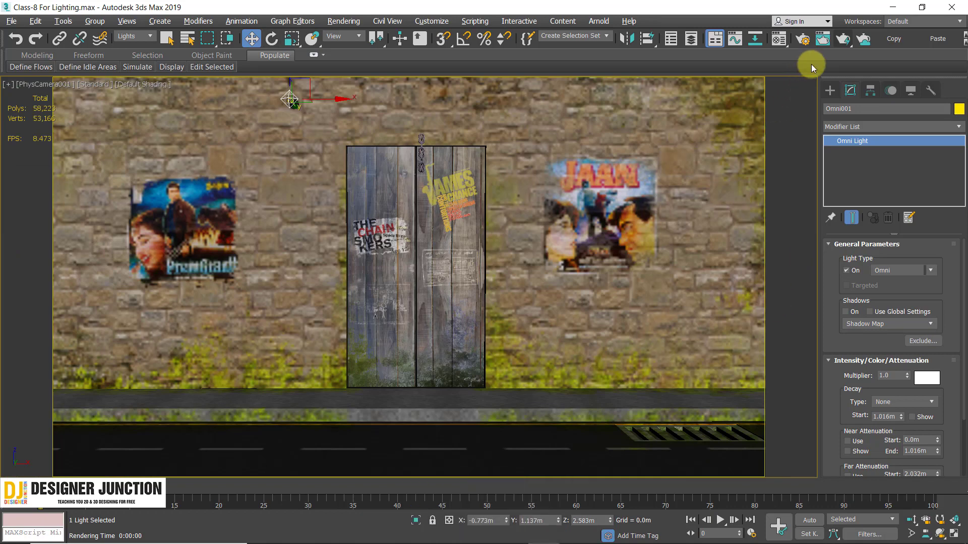
left_click(844, 42)
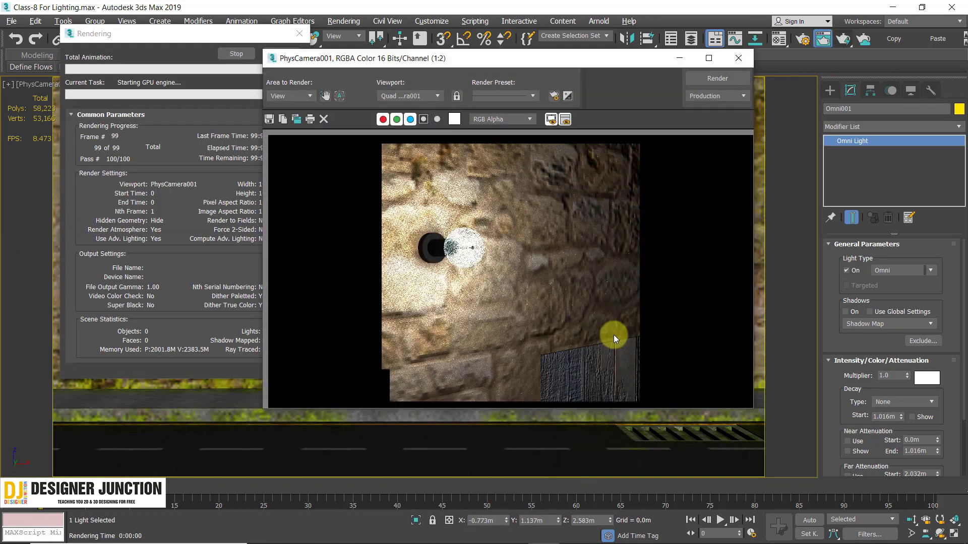
left_click(554, 283)
scroll(555, 283, "down", 2)
scroll(555, 283, "up", 6)
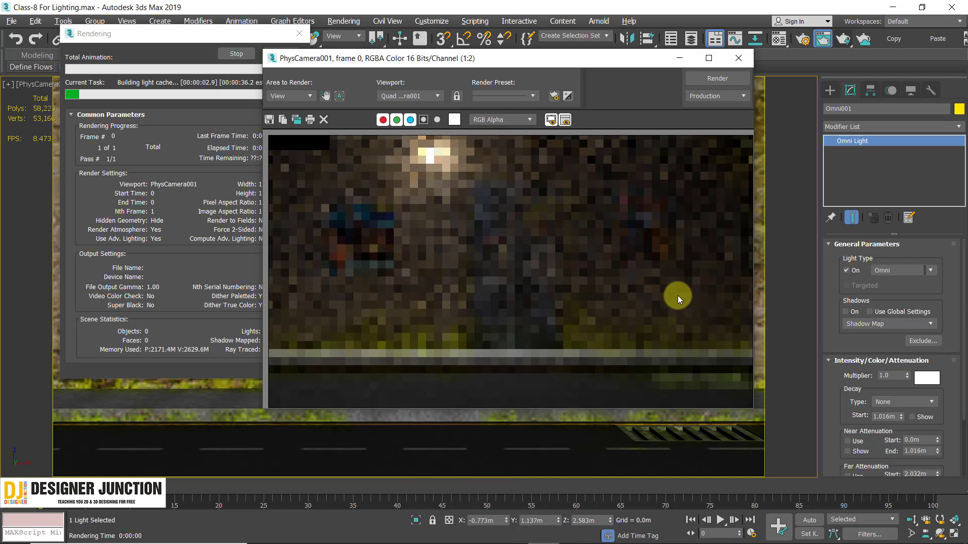
scroll(678, 296, "down", 3)
scroll(562, 253, "up", 3)
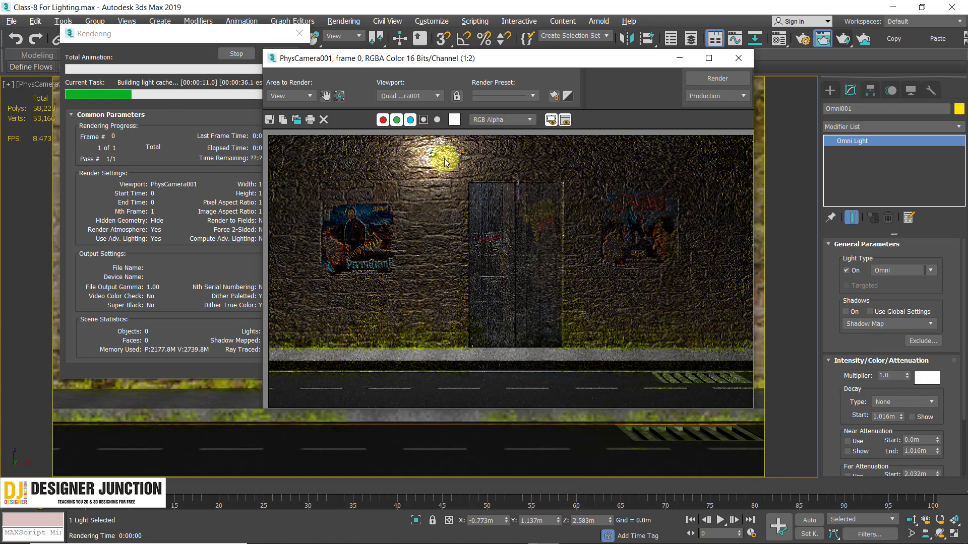
left_click(300, 36)
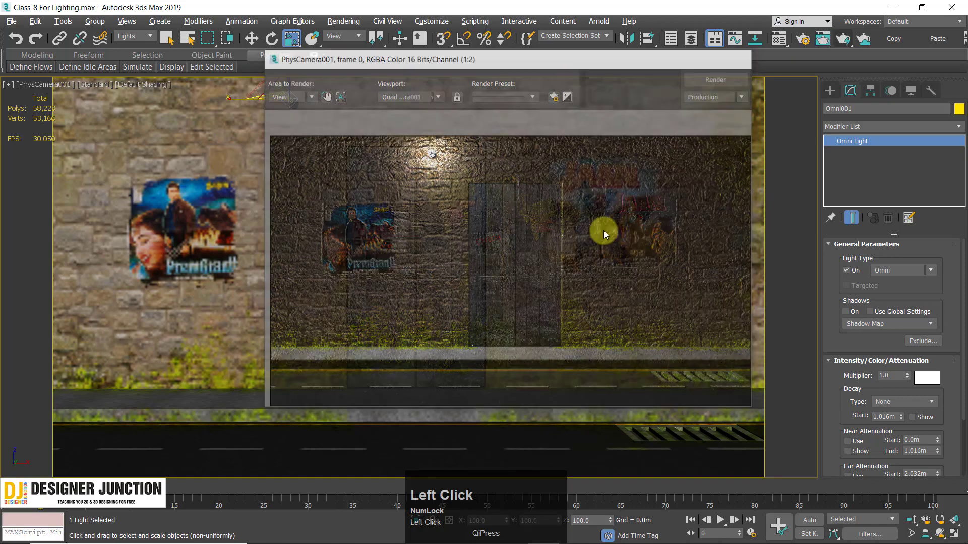
Move the omni light about 0.14 m farther away from the wall along Y in the Top view.
left_click(381, 207)
key("alt+w")
left_click(237, 155)
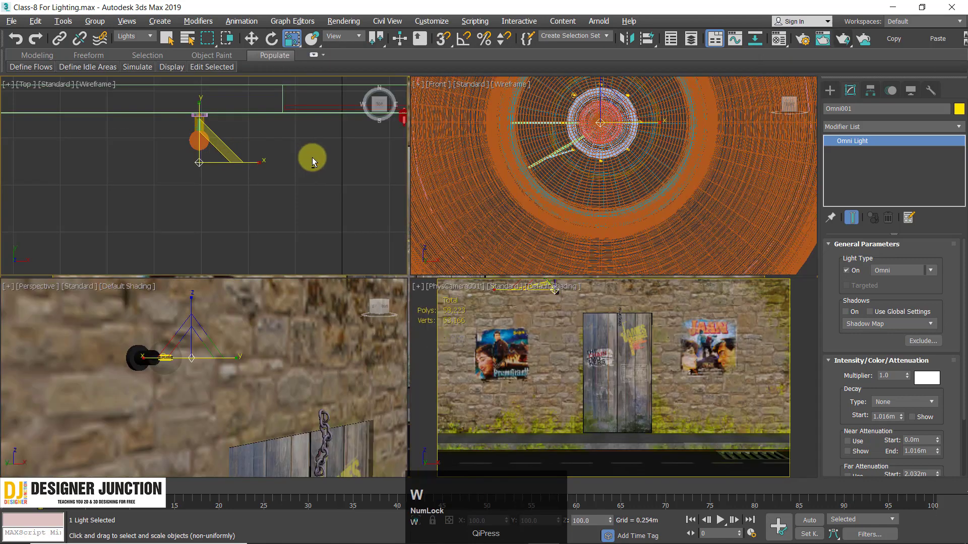
key("alt+w")
key("w")
left_click_drag(400, 211, 443, 274)
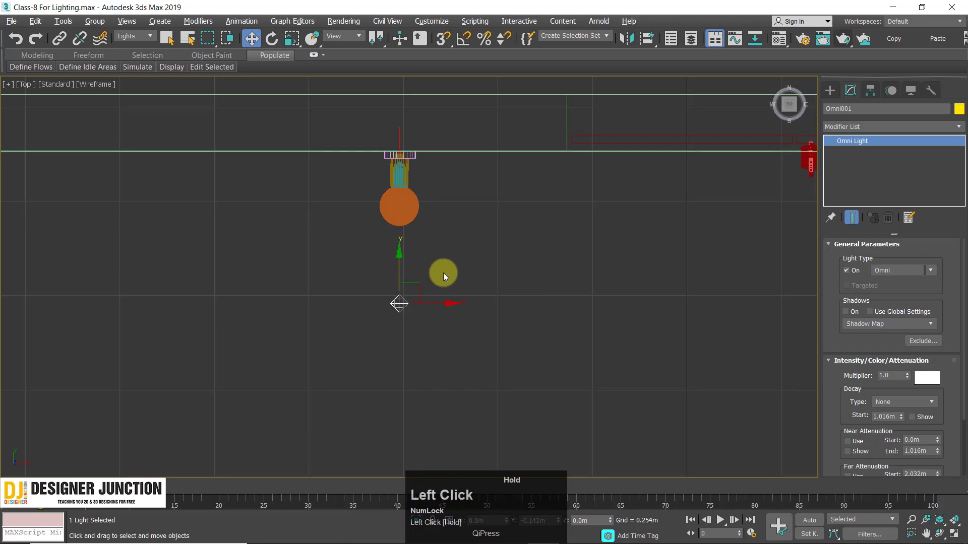
Return to the PhysCamera001 view and set the omni light's multiplier to 0.1.
key("alt+w")
right_click(622, 383)
key("alt+w")
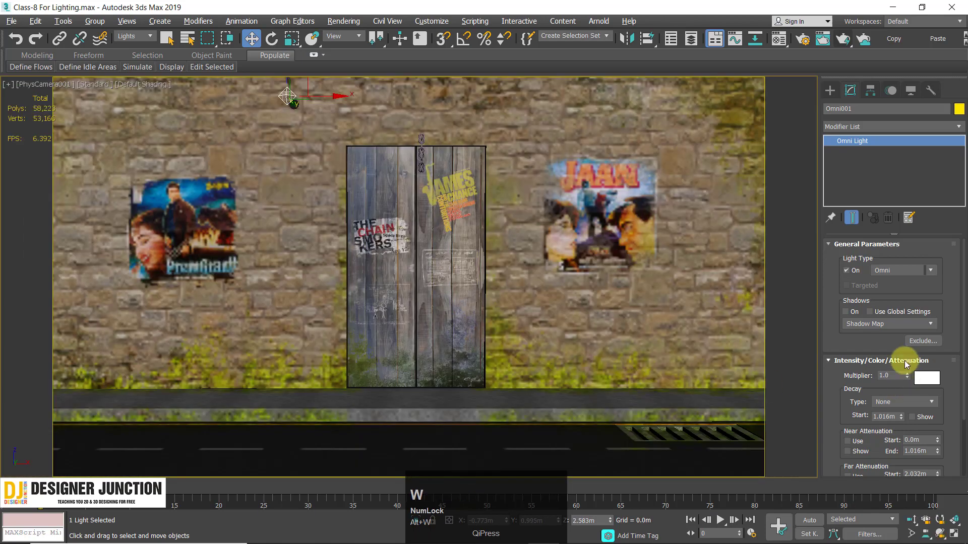
left_click(890, 375)
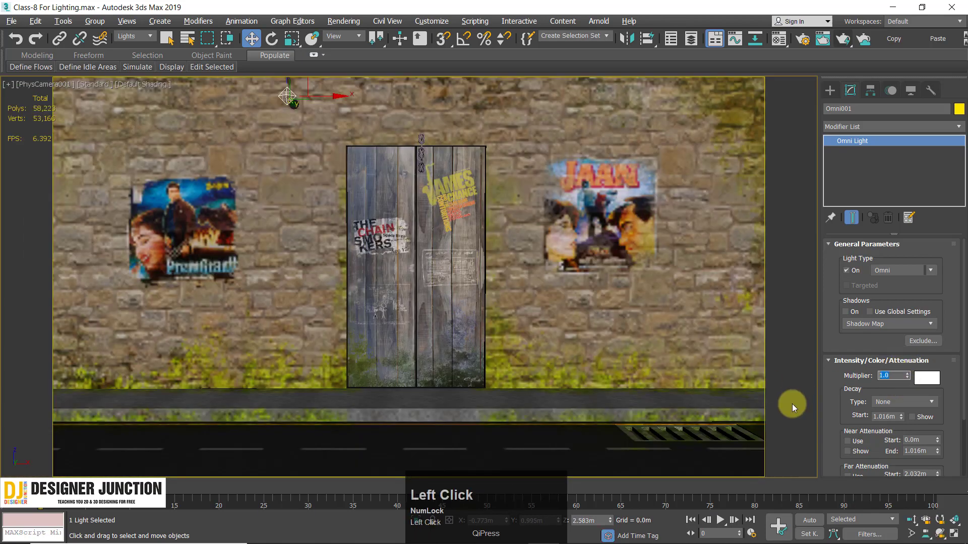
type("0.5")
key("Return")
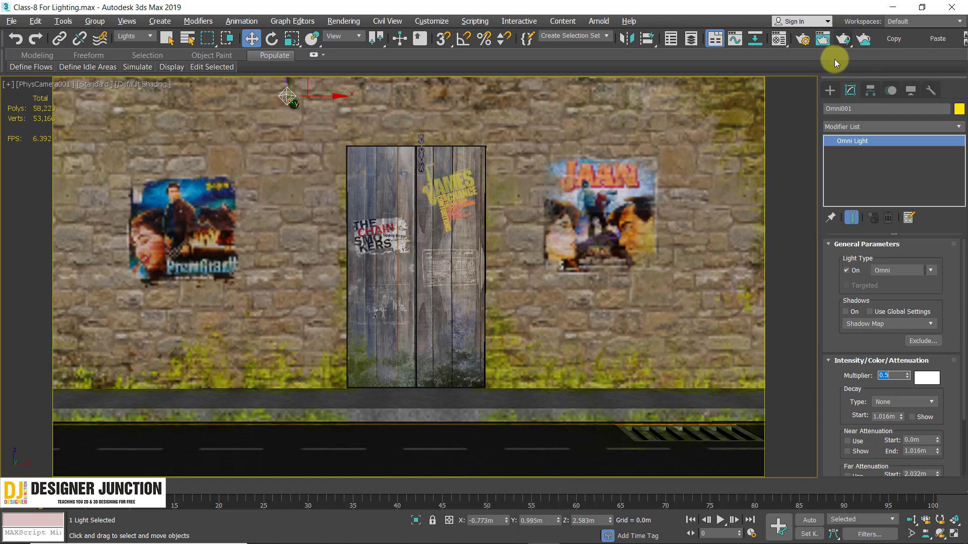
type(".1")
key("Return")
Test-render the camera view, examine the bulb's glow on the dark wall up close, and stop the render.
left_click(845, 39)
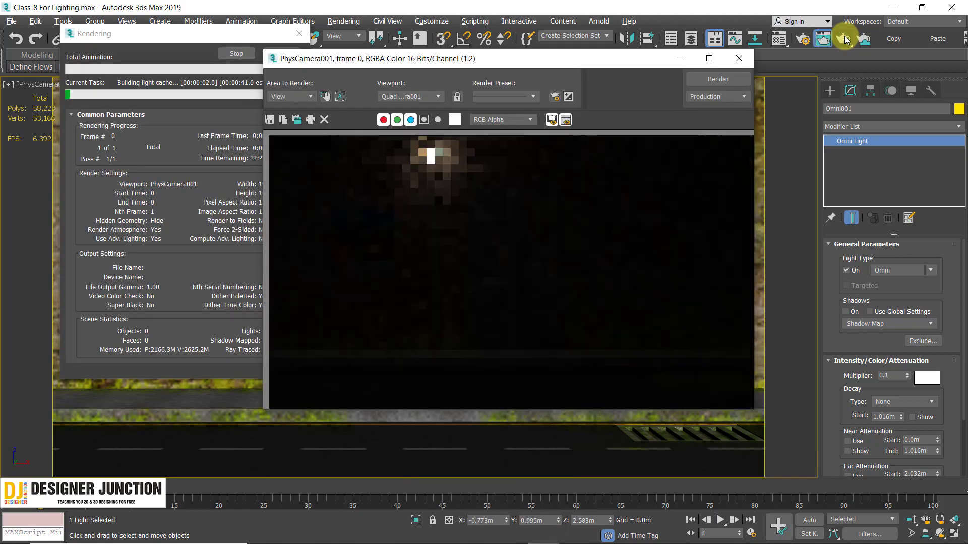
left_click(449, 159)
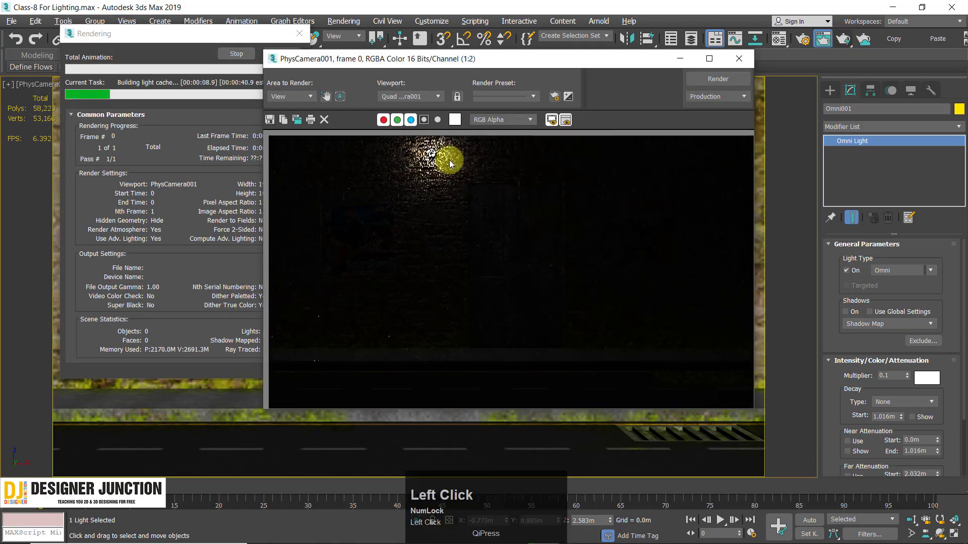
scroll(449, 159, "up", 1)
middle_click_drag(465, 280, 475, 297)
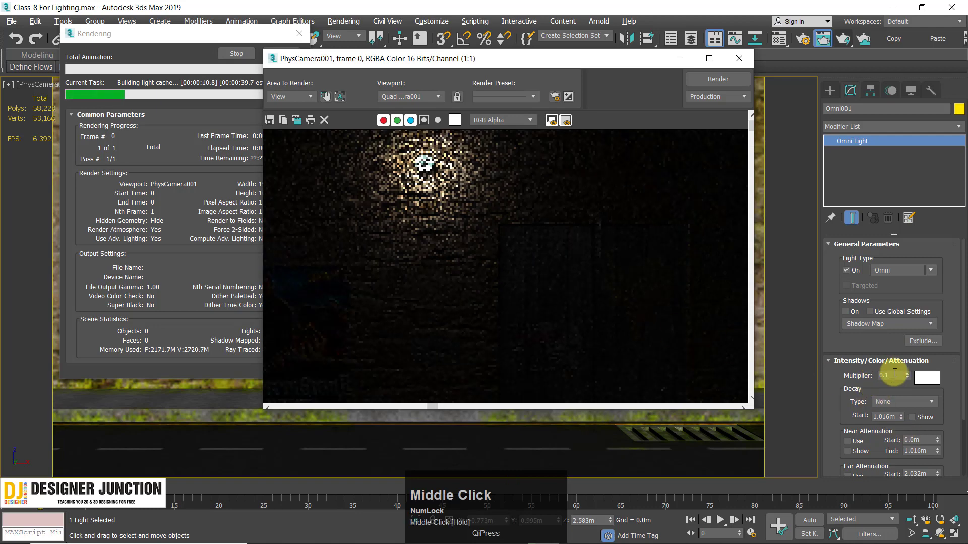
scroll(564, 251, "down", 1)
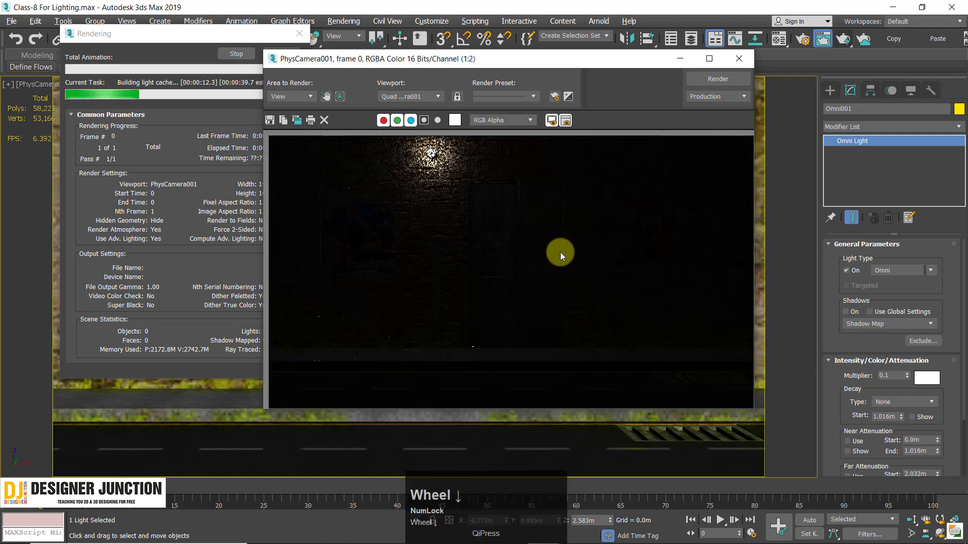
left_click(347, 132)
left_click(297, 36)
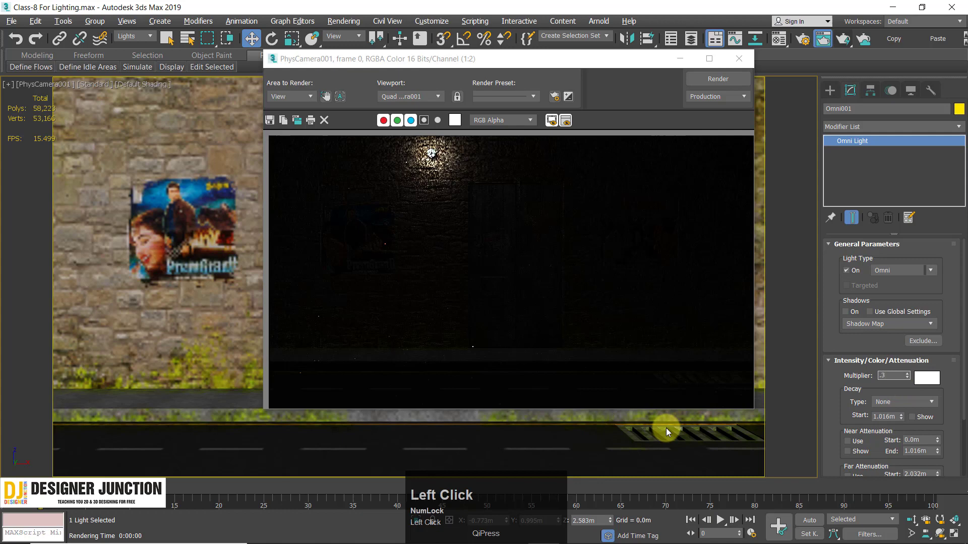
Set the omni light's multiplier to 0.3 and re-render the camera view, inspecting the wall in the maximized frame.
left_click(708, 86)
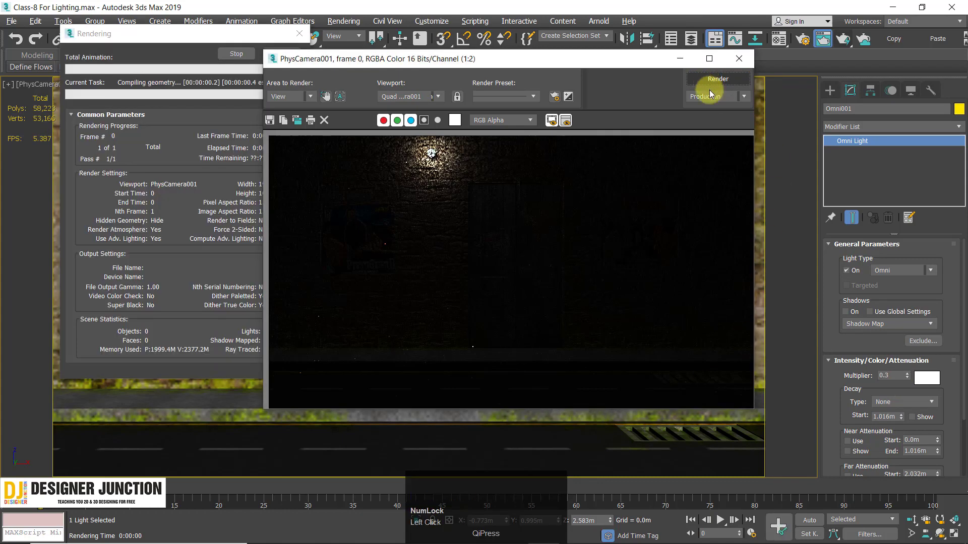
left_click(705, 59)
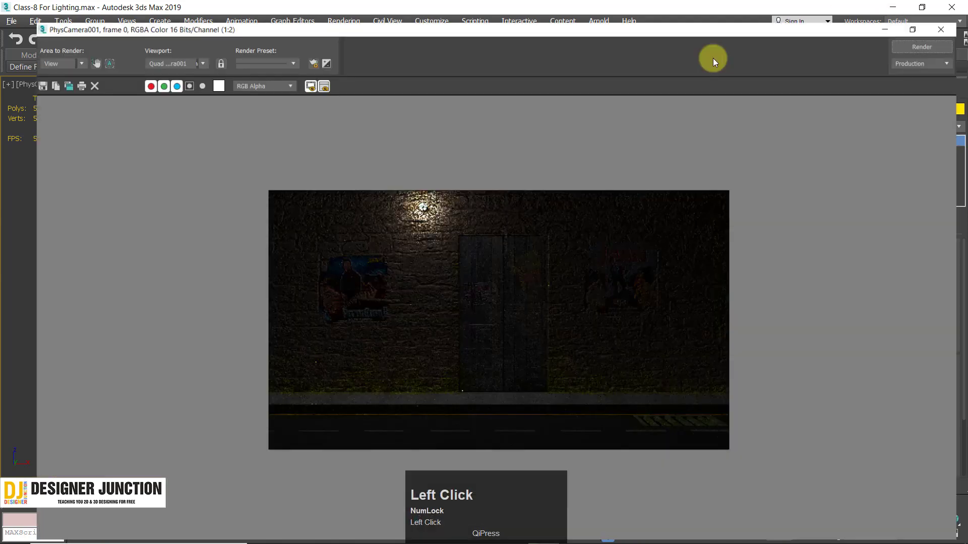
scroll(440, 216, "up", 1)
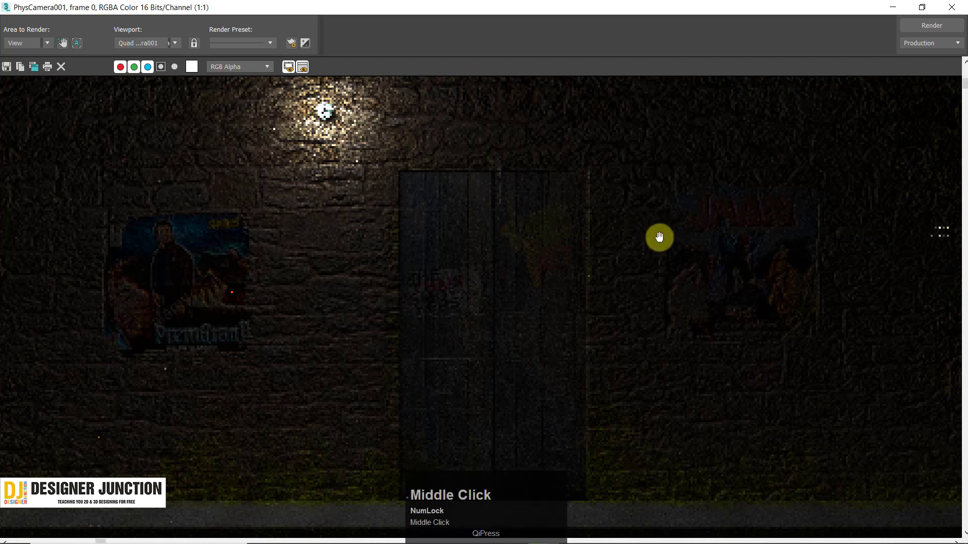
middle_click_drag(658, 235, 781, 367)
scroll(779, 368, "down", 1)
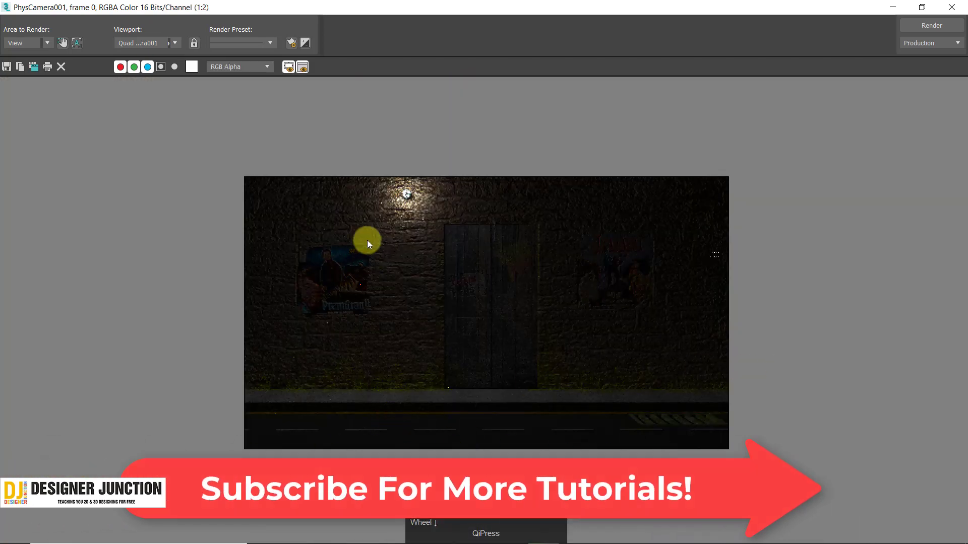
scroll(409, 212, "up", 1)
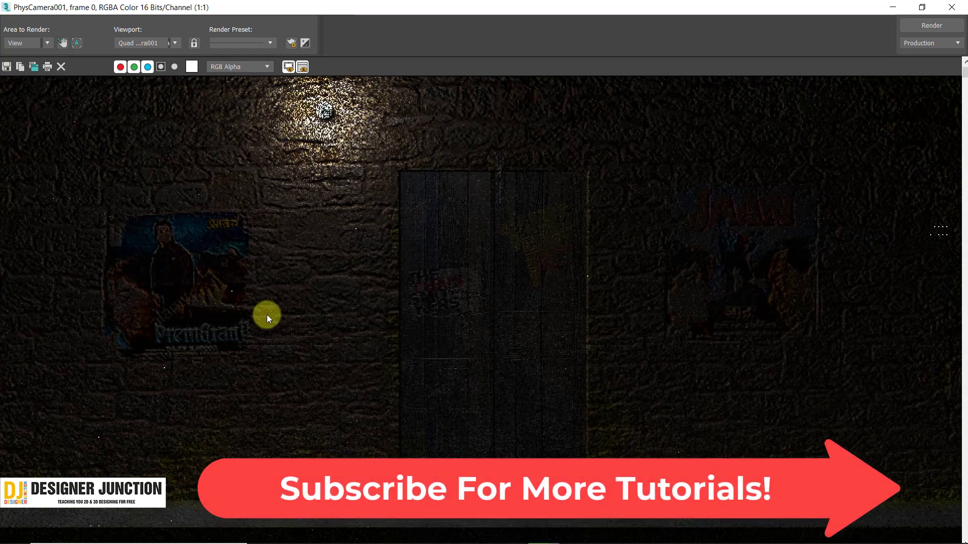
Examine the test render's bulb glow and wall texture up close and in the whole frame.
scroll(655, 191, "down", 1)
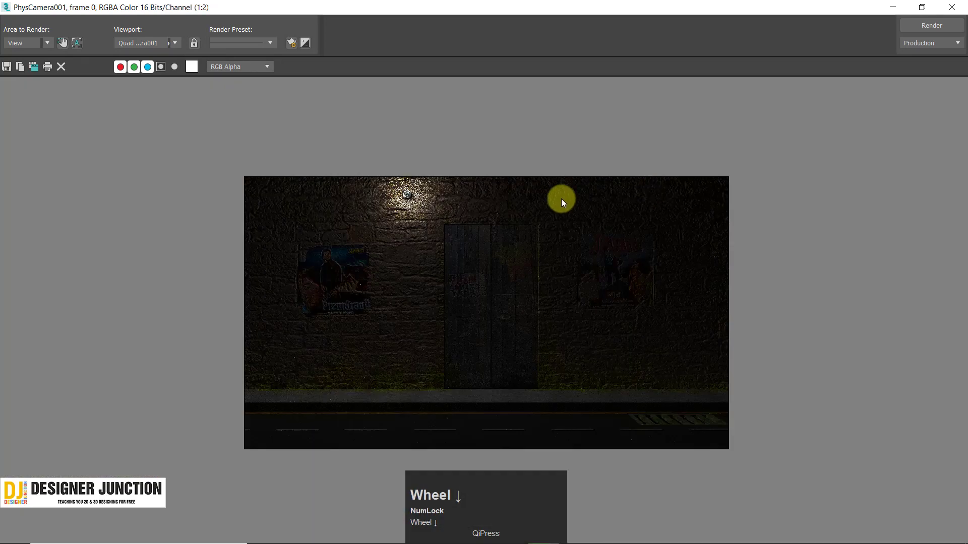
scroll(403, 180, "up", 1)
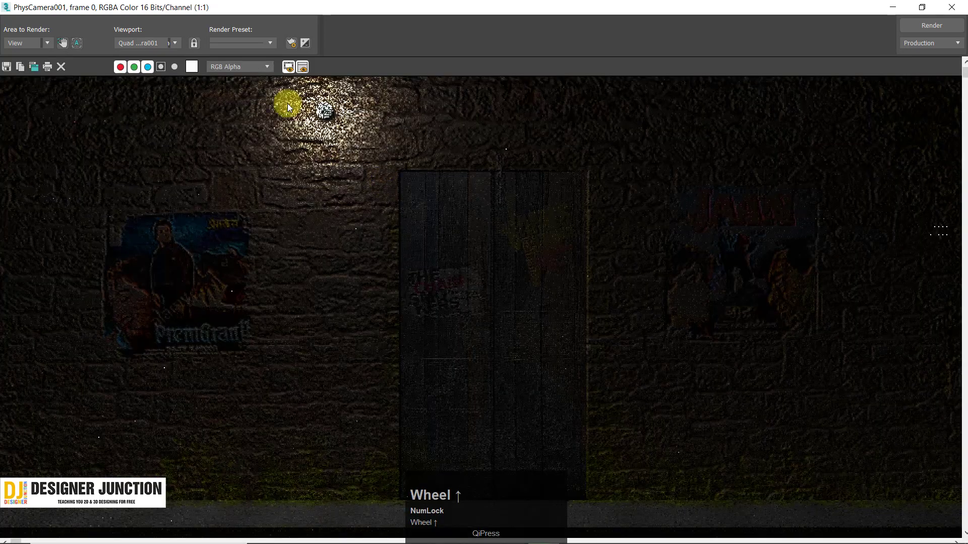
scroll(309, 98, "up", 1)
middle_click_drag(410, 262, 350, 125)
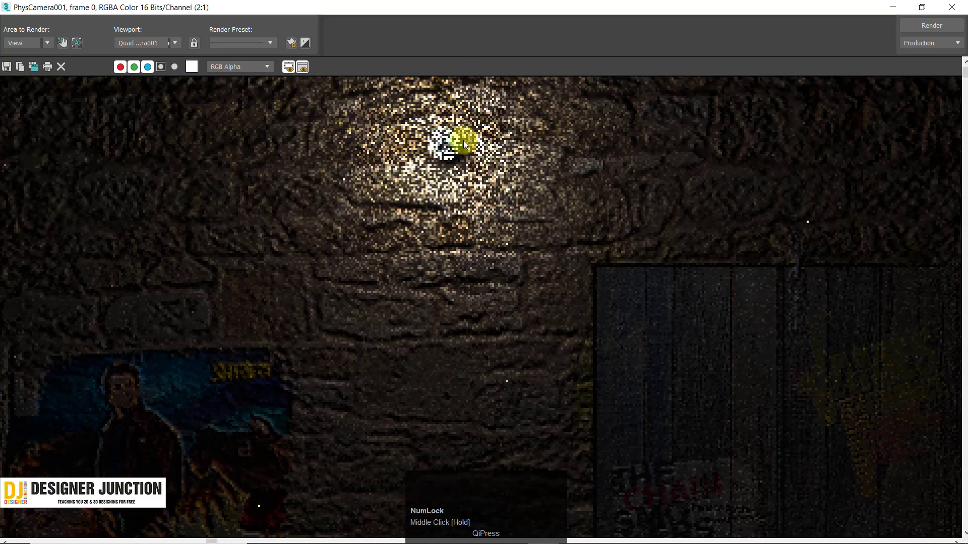
scroll(464, 141, "down", 1)
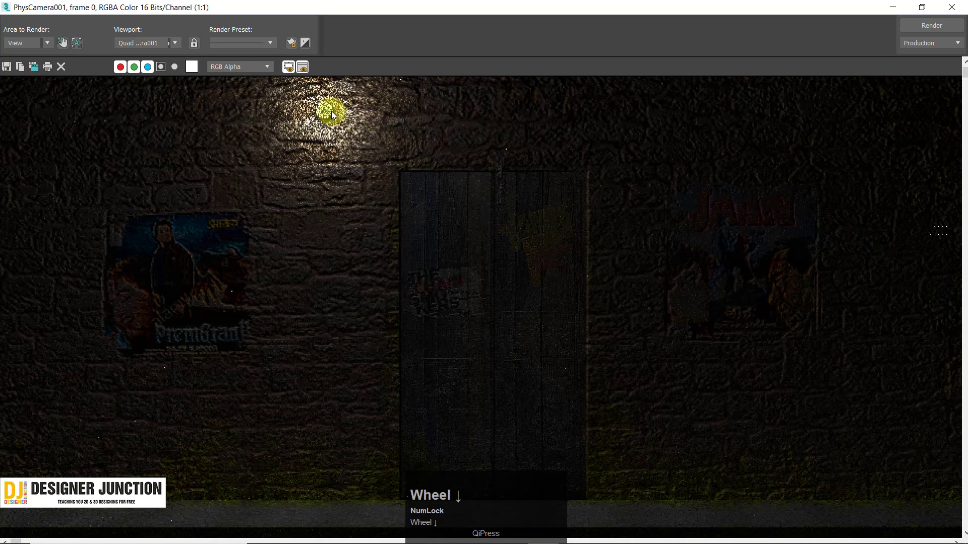
scroll(325, 115, "down", 1)
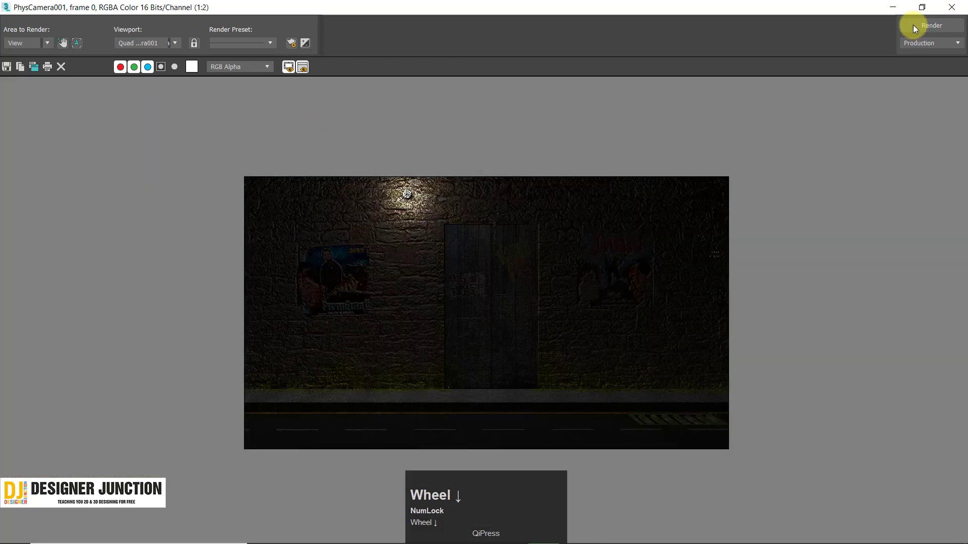
left_click(921, 7)
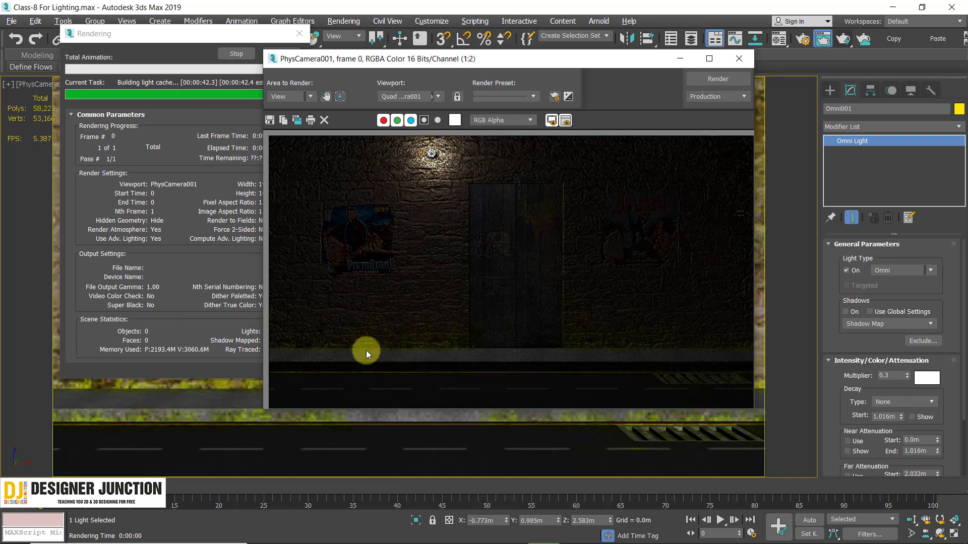
scroll(411, 162, "up", 1)
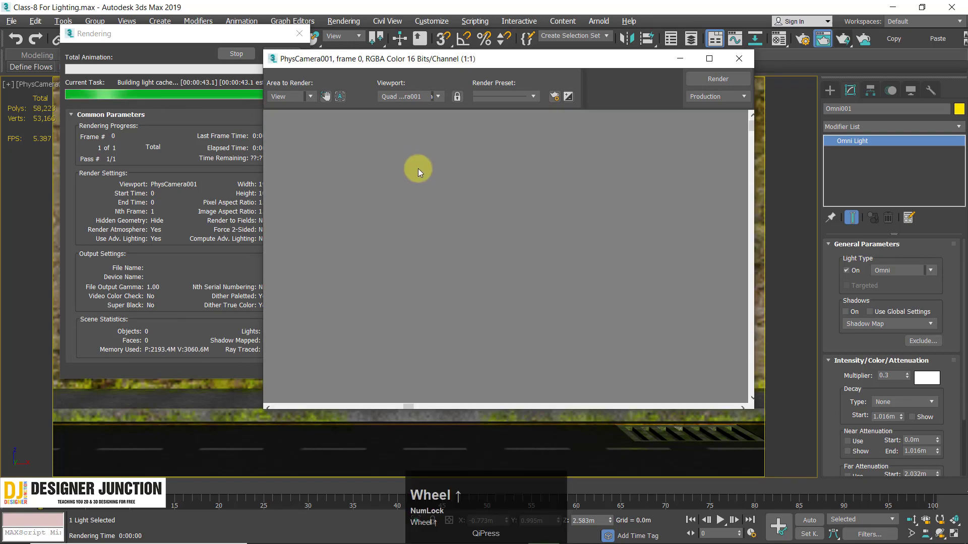
middle_click(466, 316)
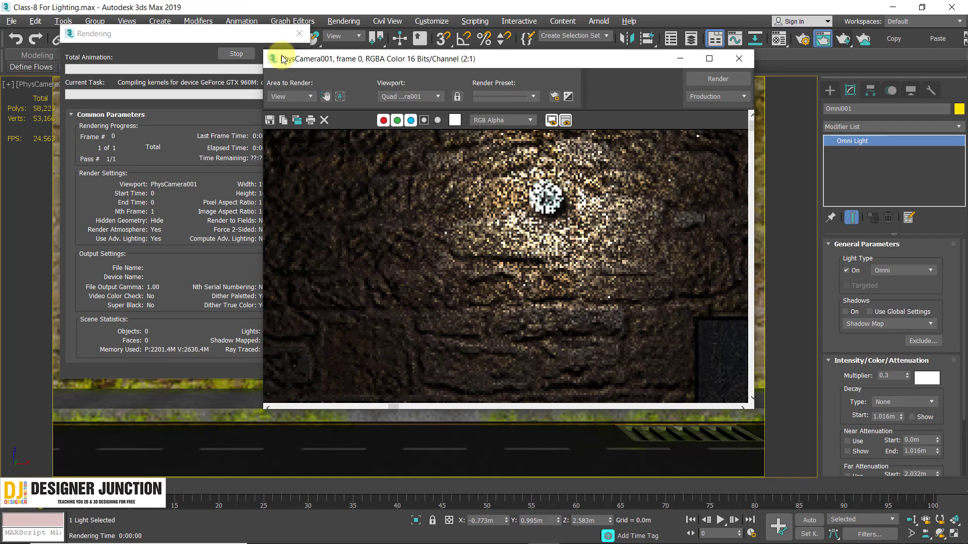
Clone the omni light in front of the bulb as one independent copy about 0.9 m along X in the Top view.
left_click(385, 386)
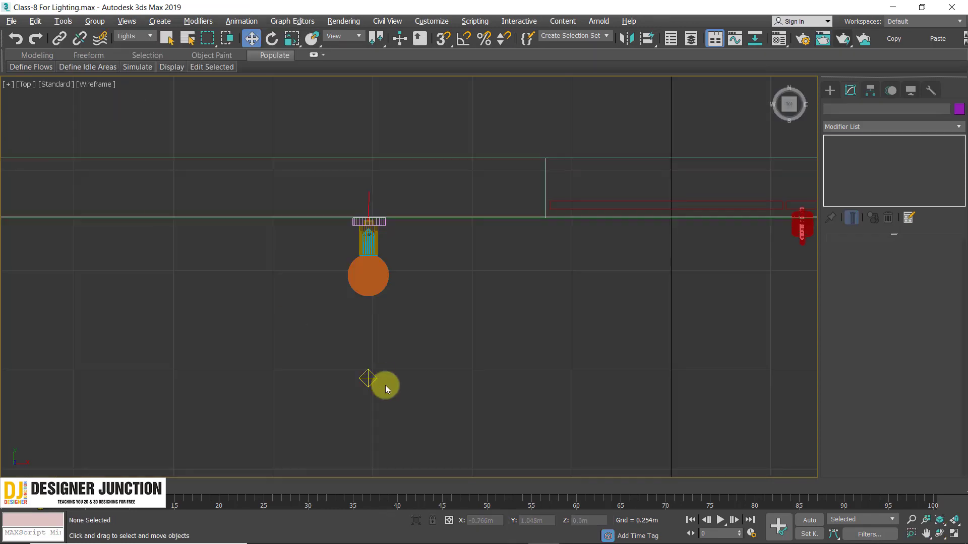
left_click_drag(425, 437, 426, 436)
middle_click_drag(405, 380, 383, 335)
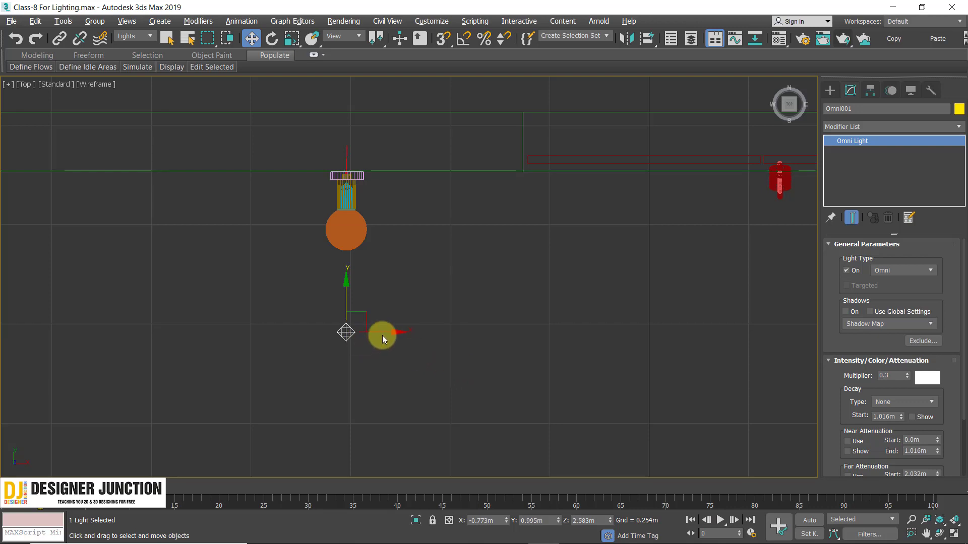
left_click_drag(382, 334, 734, 384, "shift")
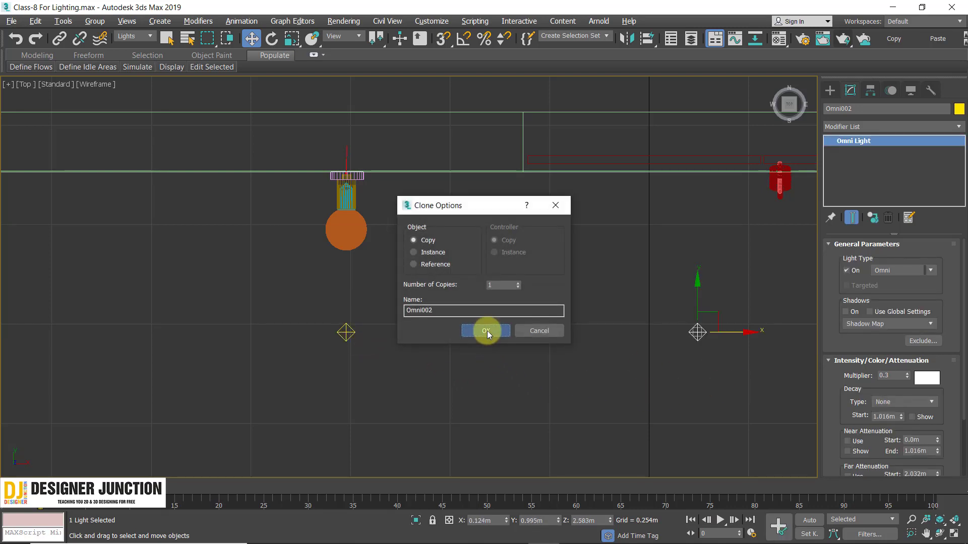
left_click(486, 330)
Move the copied omni light toward the wall's far +X end in the Top view, at about X 4.71 m, Y 0.31 m.
scroll(504, 326, "down", 4)
scroll(504, 326, "down", 3)
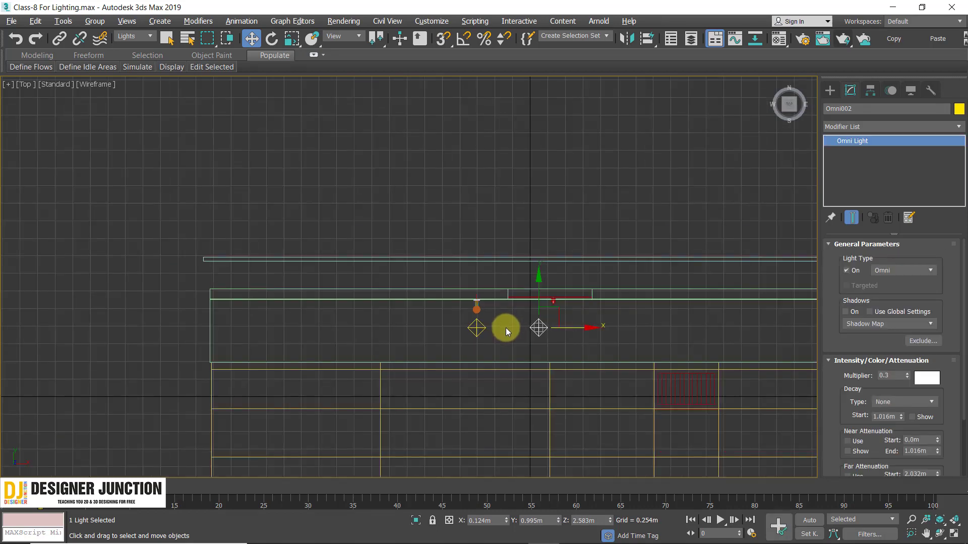
middle_click_drag(506, 328, 388, 275)
left_click_drag(441, 259, 766, 328)
key("alt+w")
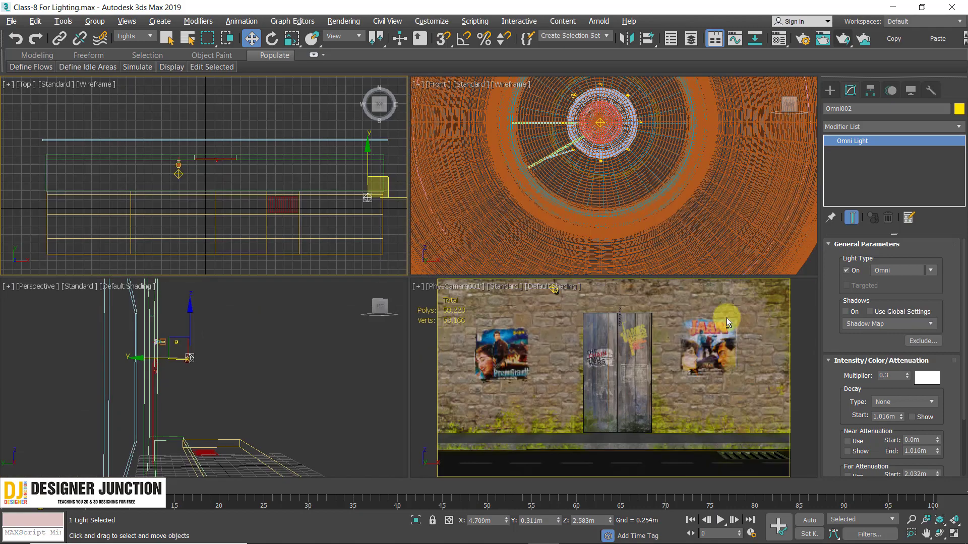
Lower the copied omni light in the Front view and place it near the wall's end, at about X 5.01 m, Z 1.13 m.
right_click(734, 213)
key("alt+w")
key("z")
scroll(582, 258, "down", 5)
scroll(585, 259, "down", 5)
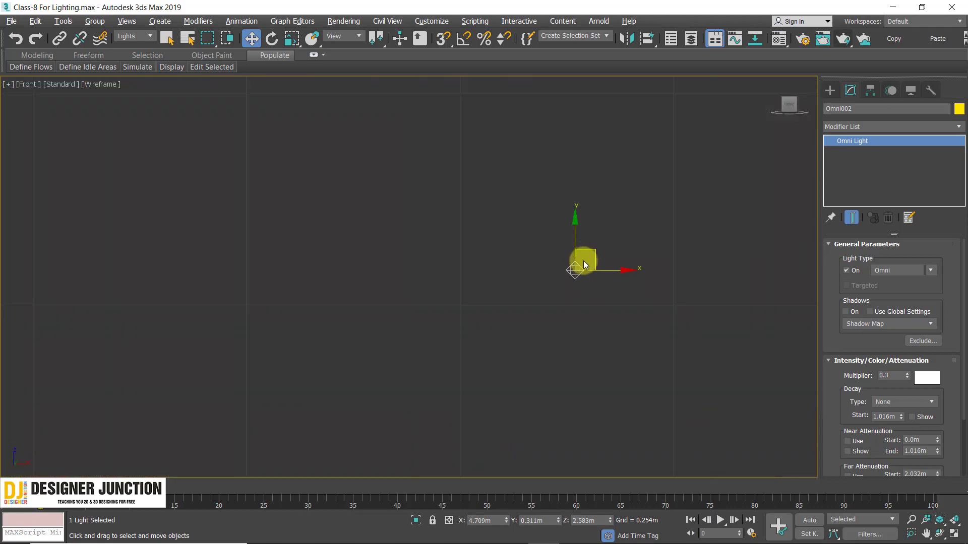
scroll(594, 259, "up", 2)
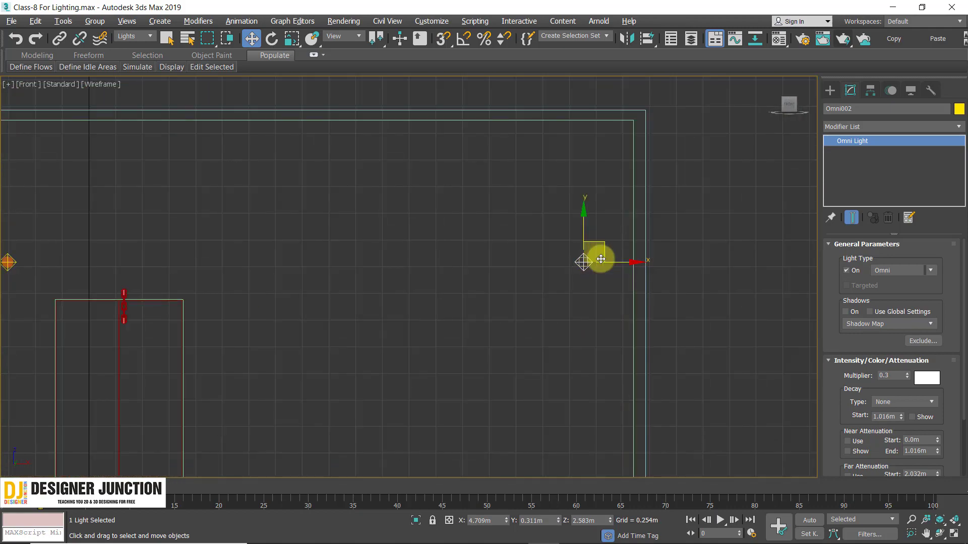
left_click_drag(600, 256, 608, 420)
scroll(613, 378, "down", 2)
middle_click_drag(613, 378, 641, 317)
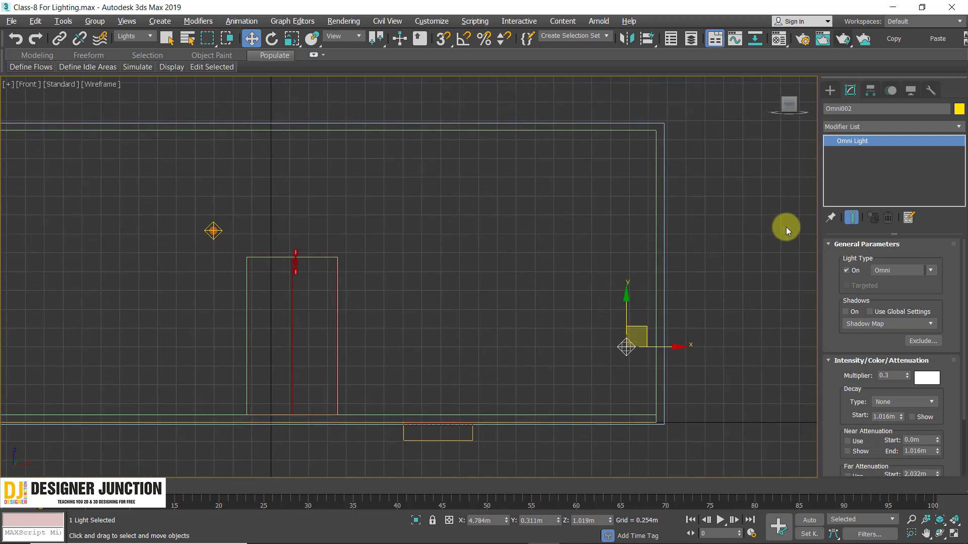
mouse_move(645, 328)
left_mouse_down()
mouse_move(659, 345)
mouse_move(661, 324)
mouse_move(652, 327)
left_mouse_up()
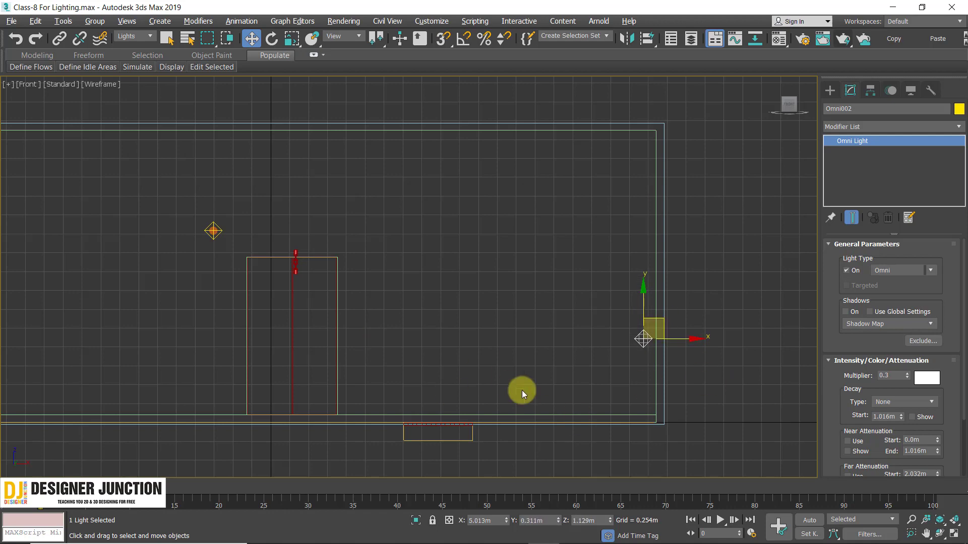
Move the copied omni light about 0.3 m away from the wall in the Top view, then return to the PhysCamera001 view.
key("alt+w")
key("alt+w")
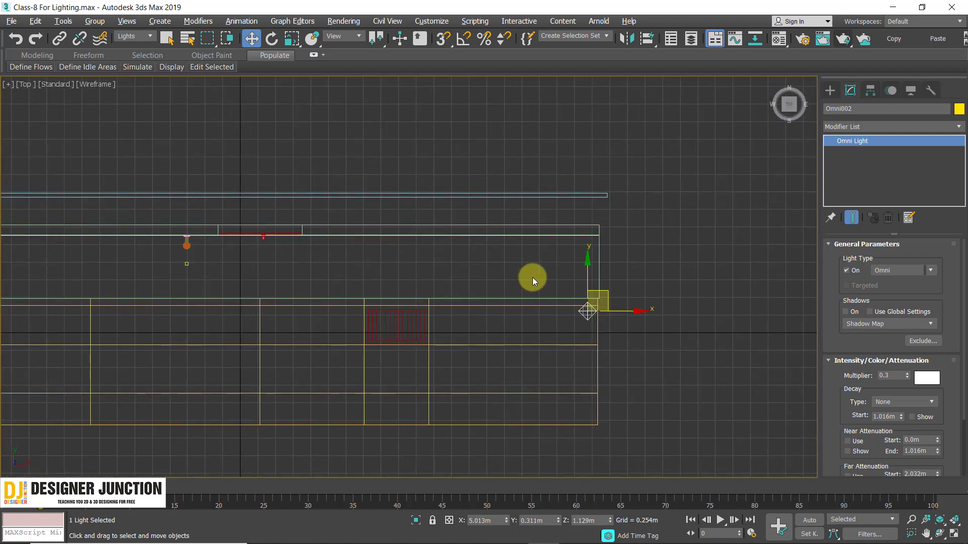
left_click_drag(605, 297, 603, 318)
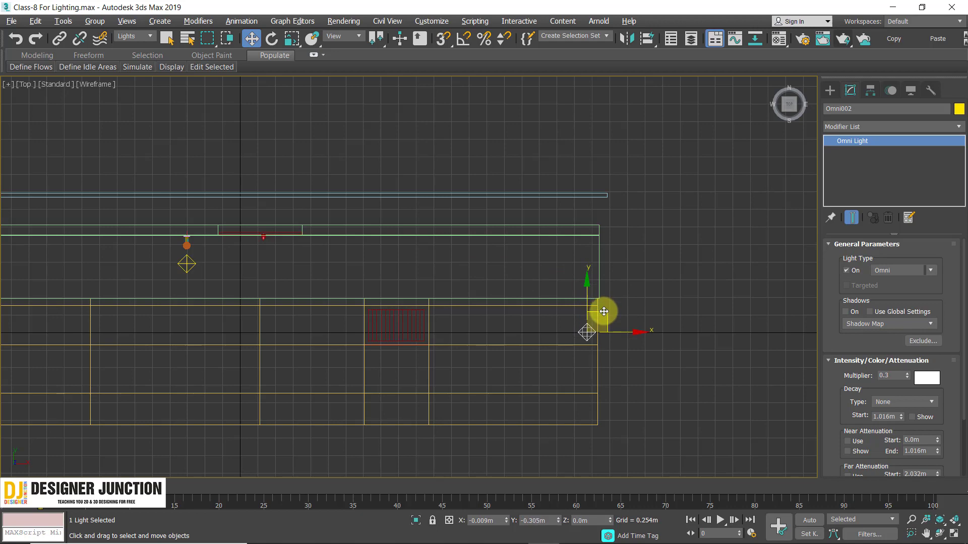
key("alt+w")
key("alt+w")
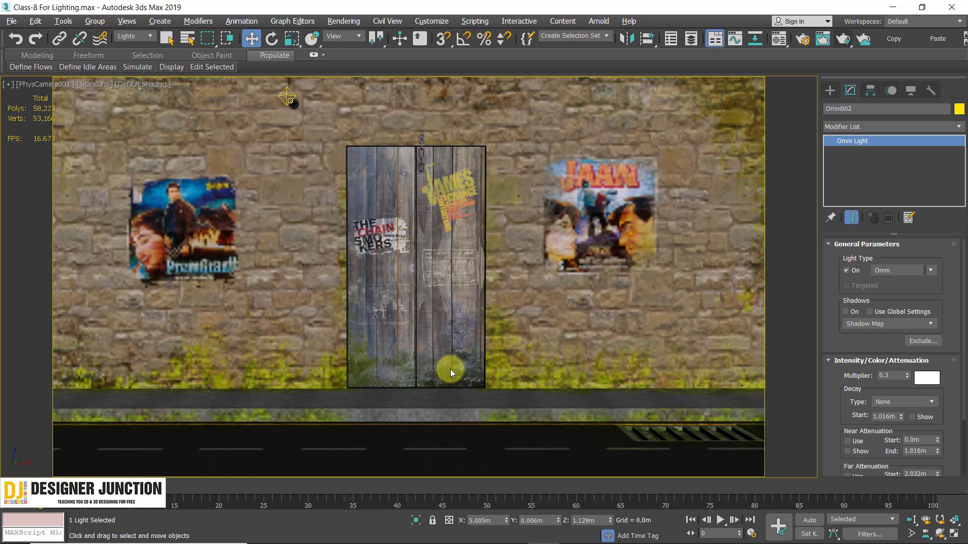
Set the copied omni light's decay type to Inverse Square and its multiplier to 1.0.
left_click(901, 402)
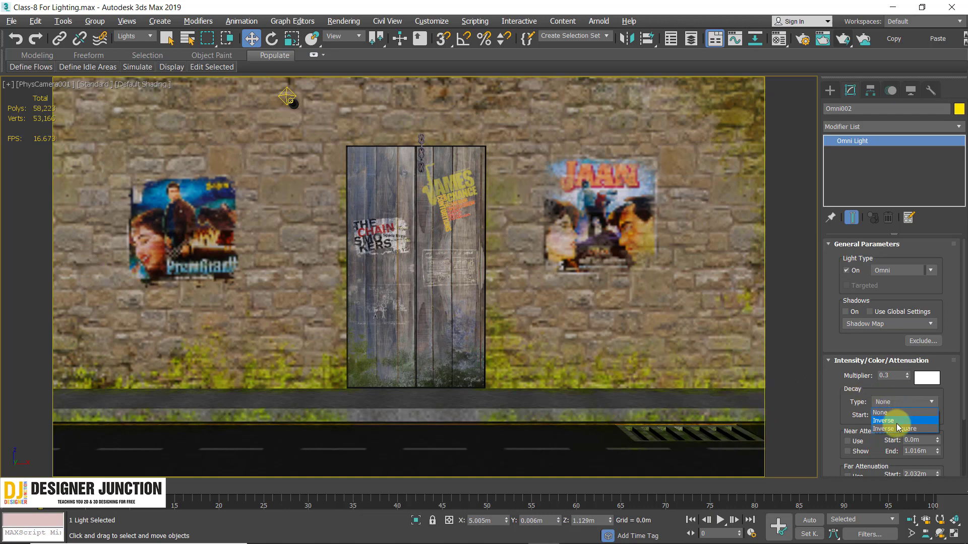
left_click(896, 428)
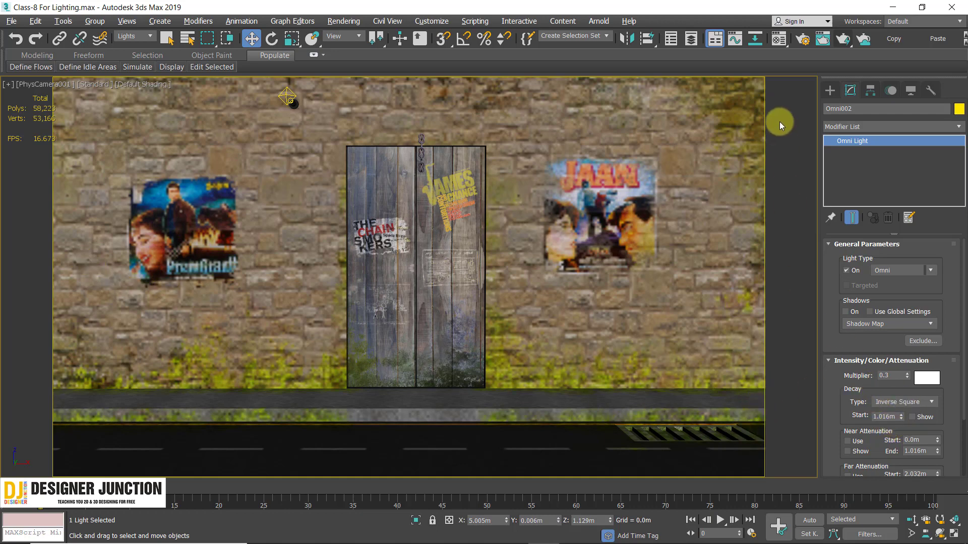
double_click(899, 375)
type("1")
key("Return")
Test-render the PhysCamera001 view, examine the maximized frame for the copied light's effect, and end the render.
left_click(843, 40)
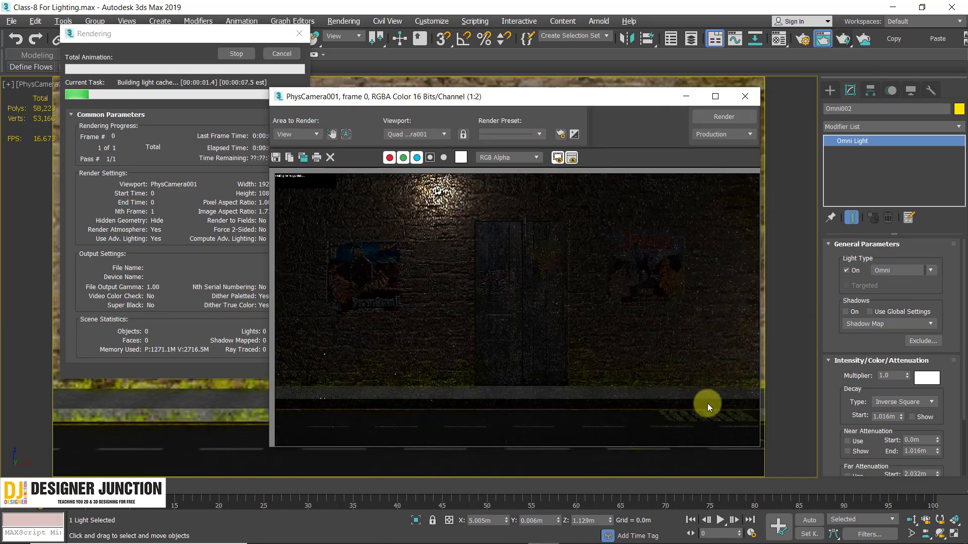
left_click(714, 97)
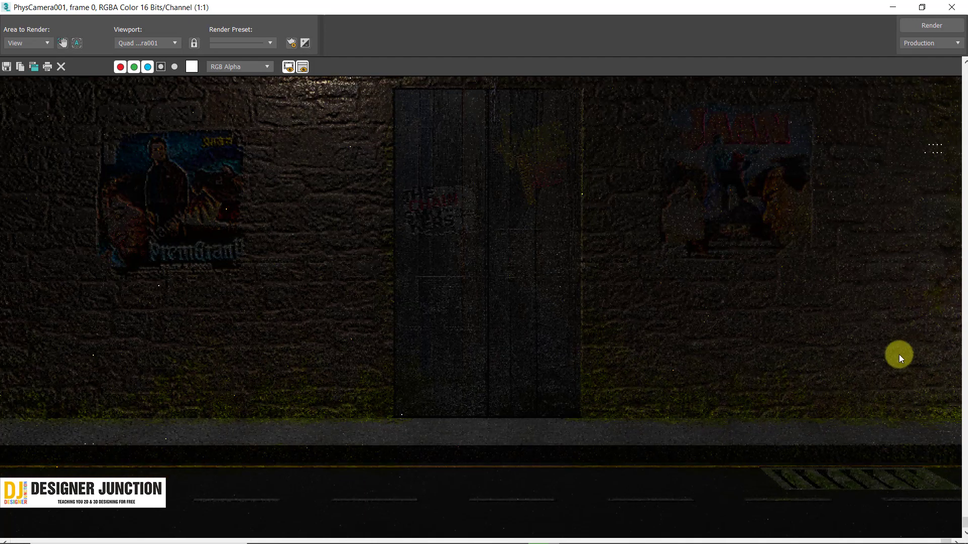
scroll(871, 398, "down", 1)
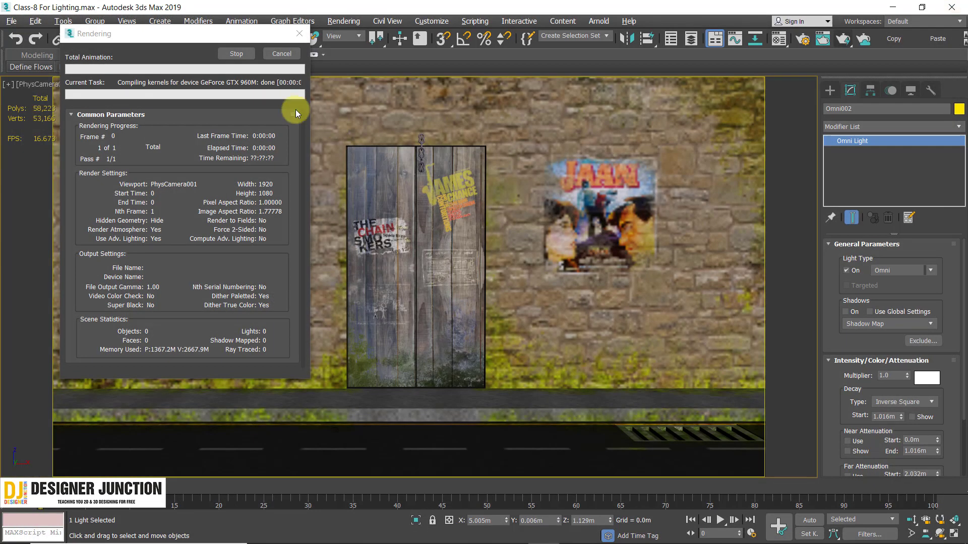
left_click(300, 34)
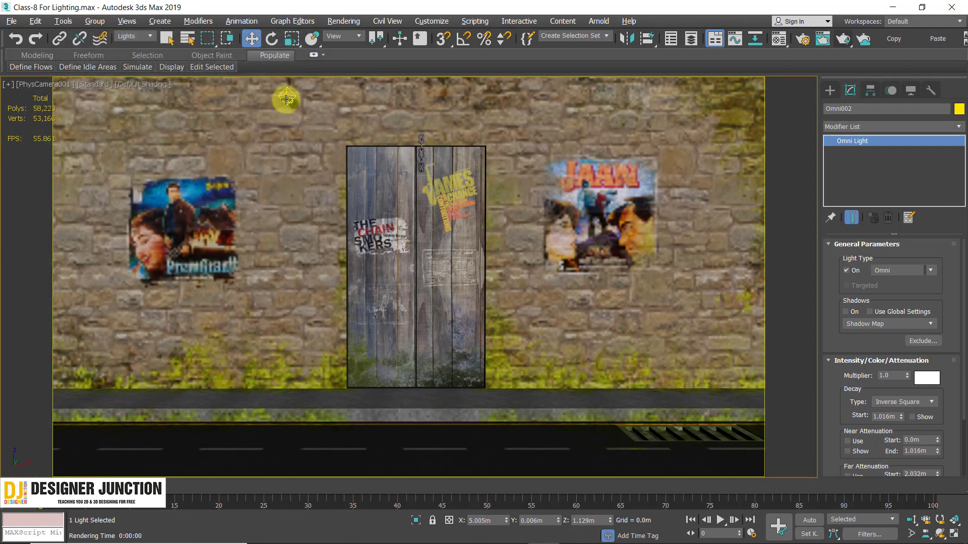
Select the original omni light in front of the bulb in the Top view and check its intensity settings.
key("alt+w")
right_click(296, 159)
key("alt+w")
left_click(147, 273)
scroll(147, 272, "up", 5)
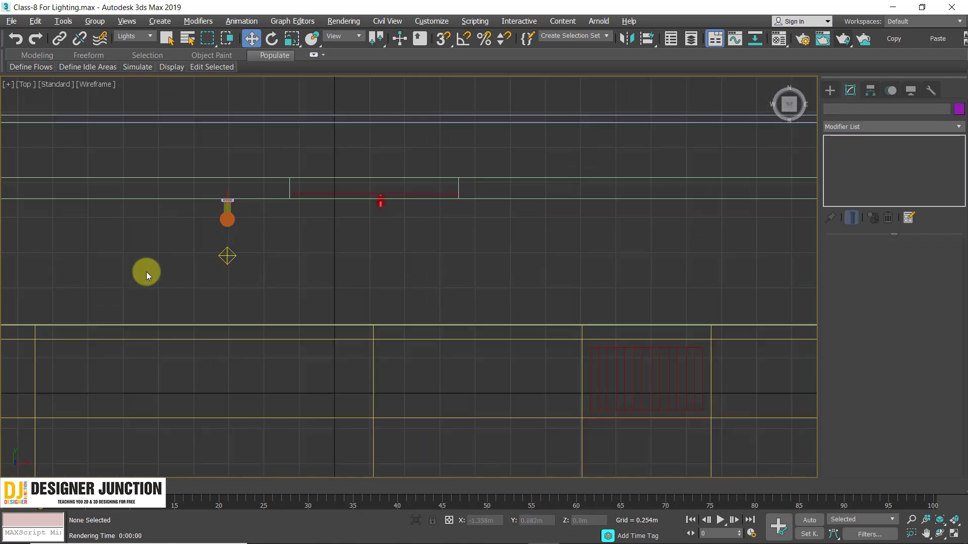
left_click_drag(297, 211, 453, 307)
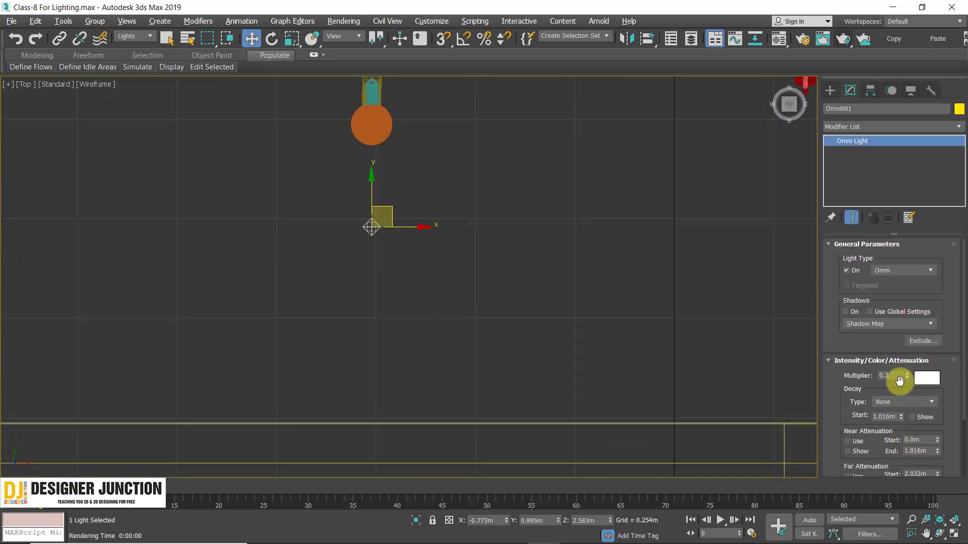
middle_click_drag(405, 187, 404, 298)
Select the bulb's filament VRayLight, open its multiplier for editing, and return to the PhysCamera001 view.
left_click(367, 233)
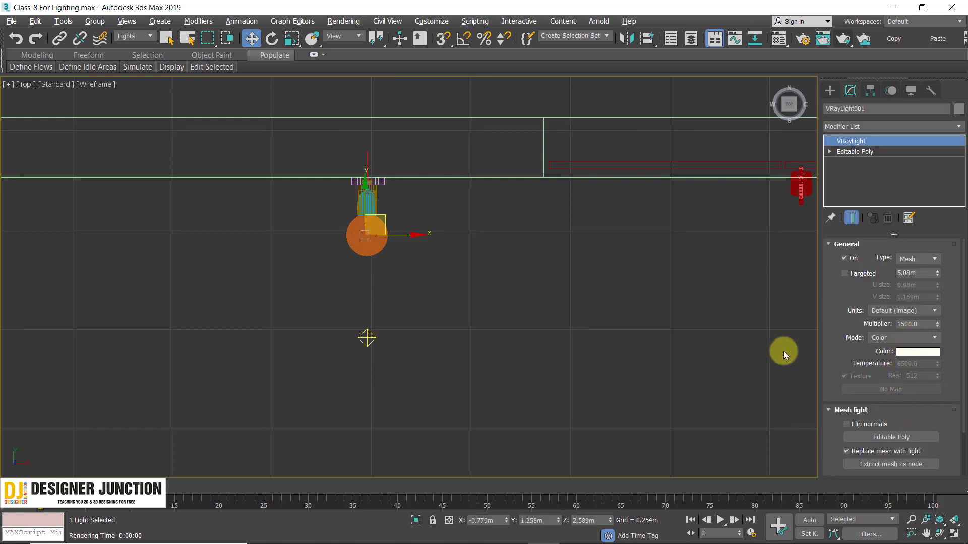
double_click(911, 324)
left_click(120, 84)
key("alt+w")
left_click(476, 298)
key("alt+w")
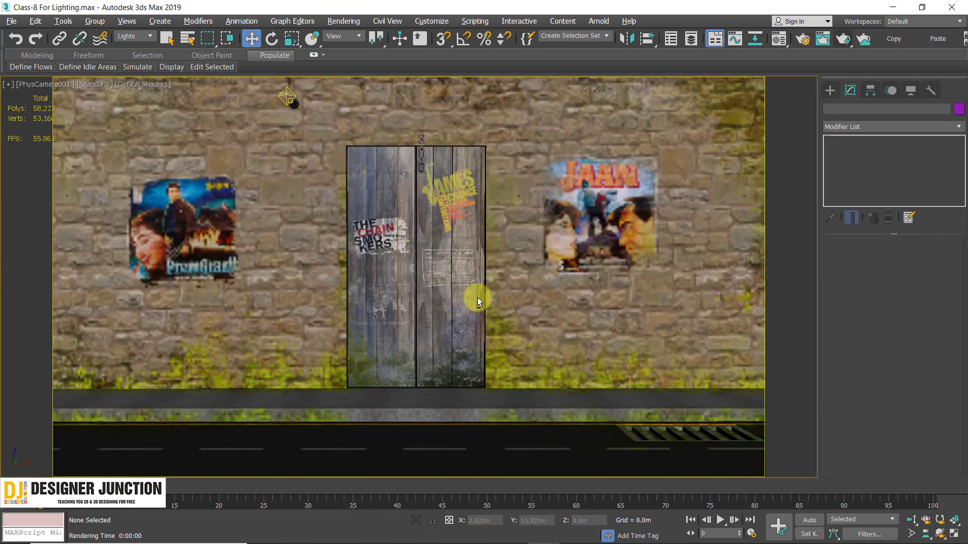
Re-render the PhysCamera001 view, inspect the night lighting in the maximized frame, and close the frame window.
key("shift+q")
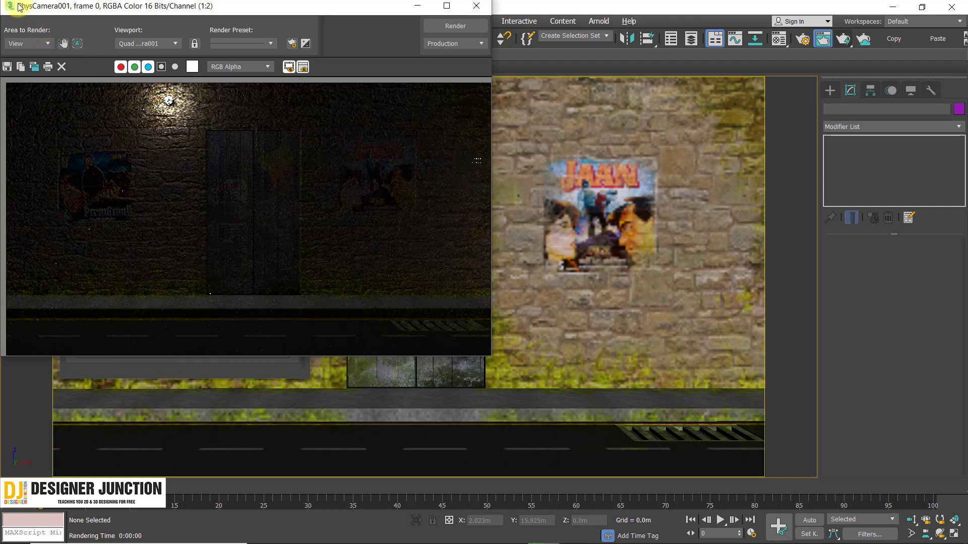
left_click_drag(18, 7, 277, 58)
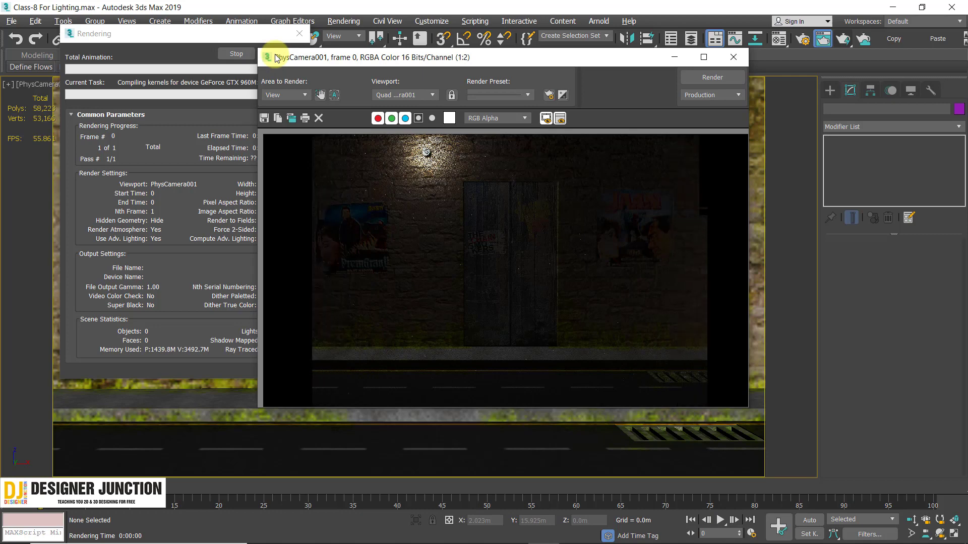
left_click(704, 57)
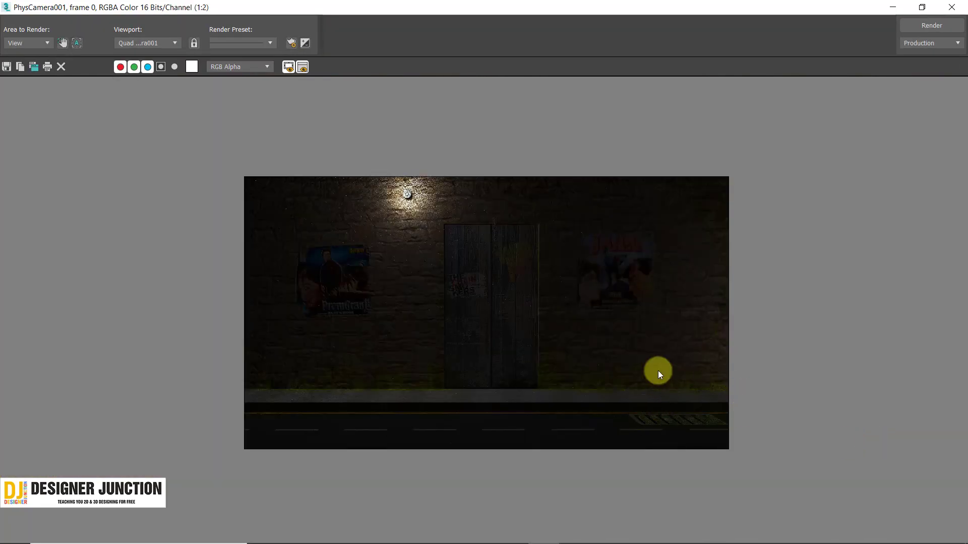
left_click(951, 7)
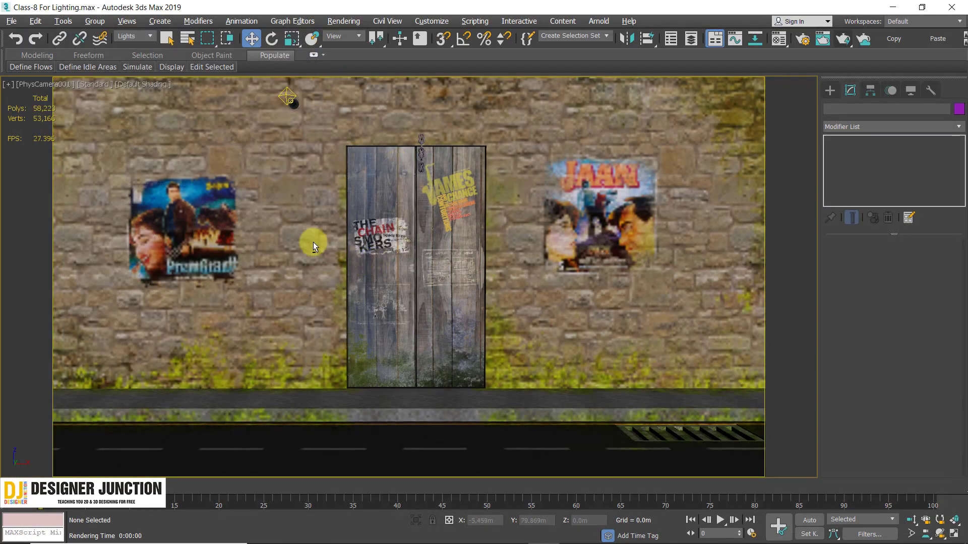
Select the side omni light in the Top view and move it inward along X to about 4.49 m in the Front view.
key("alt+w")
key("alt+w")
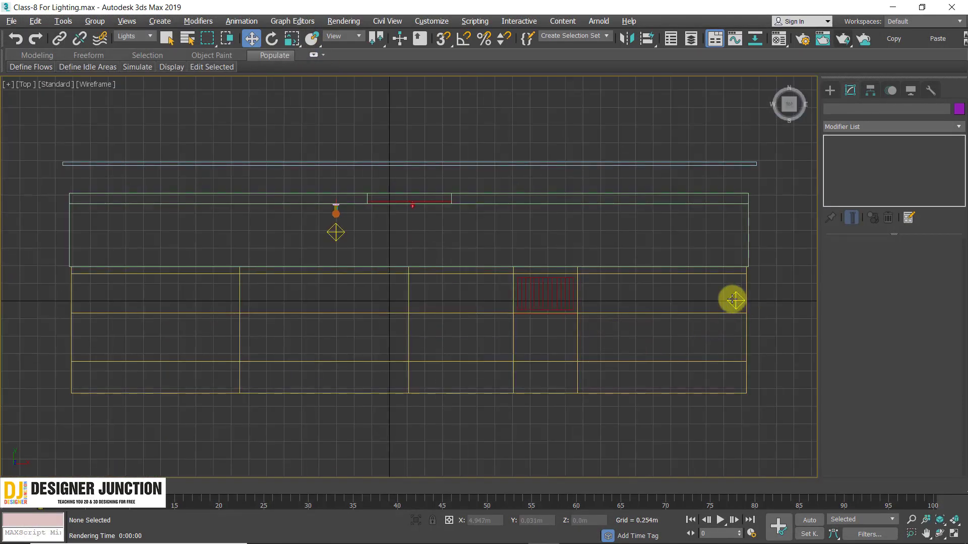
left_click(736, 302)
key("alt+w")
key("alt+w")
key("f")
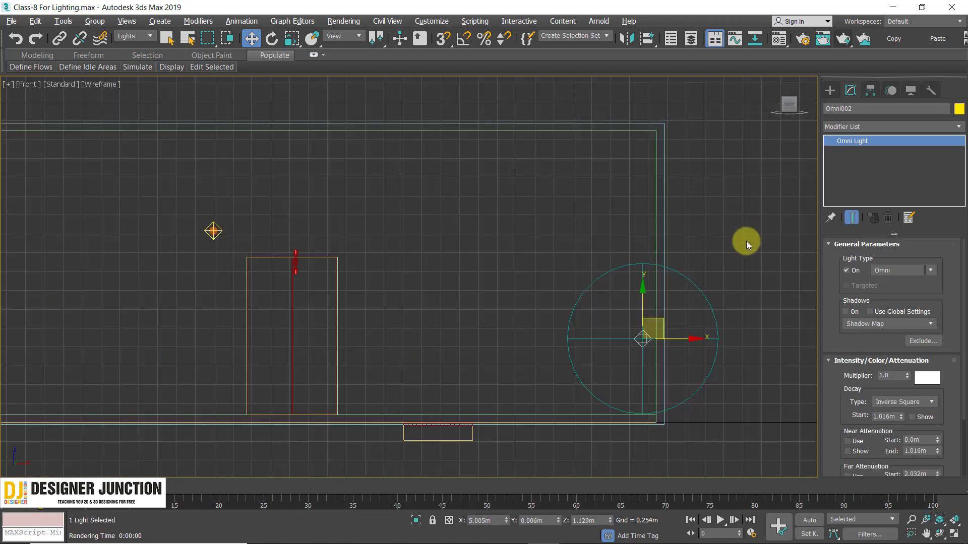
middle_click_drag(695, 276, 703, 247)
left_click_drag(696, 313, 654, 314)
Shift the side omni light back toward the wall's outer end in the Front view, to about X 4.88 m.
key("alt+w")
key("alt+w")
key("alt+w")
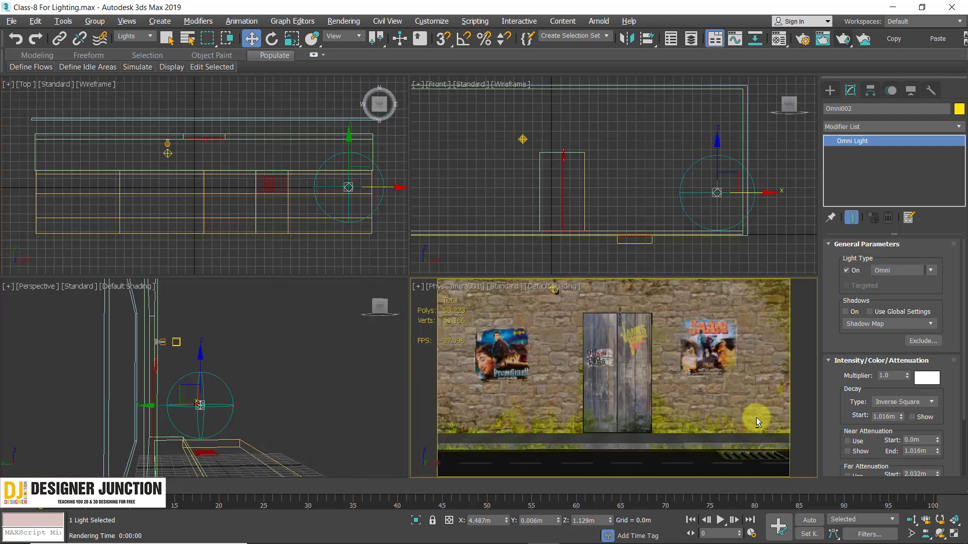
left_click(756, 193)
left_click_drag(756, 193, 771, 207)
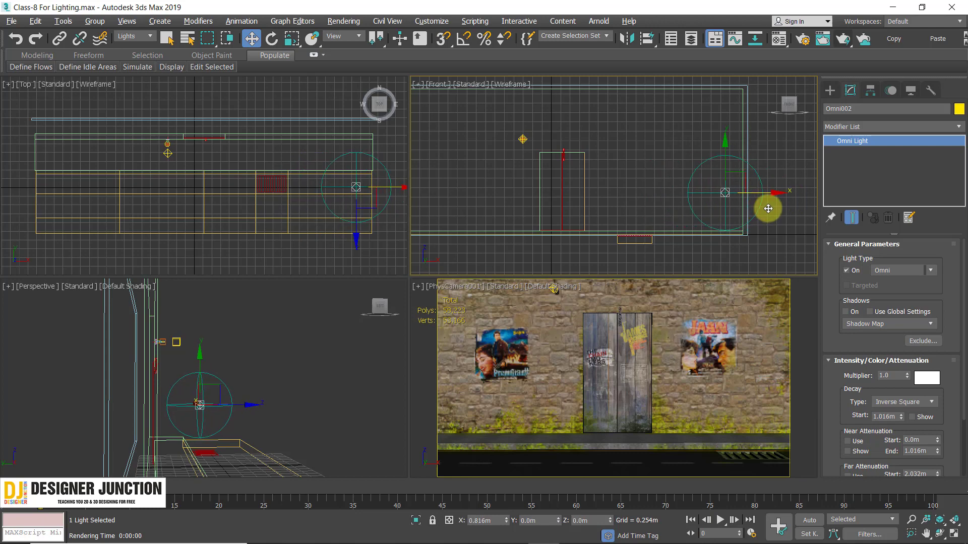
Set the side omni light's multiplier to 2.0 and render the PhysCamera001 view.
right_click(781, 428)
key("alt+w")
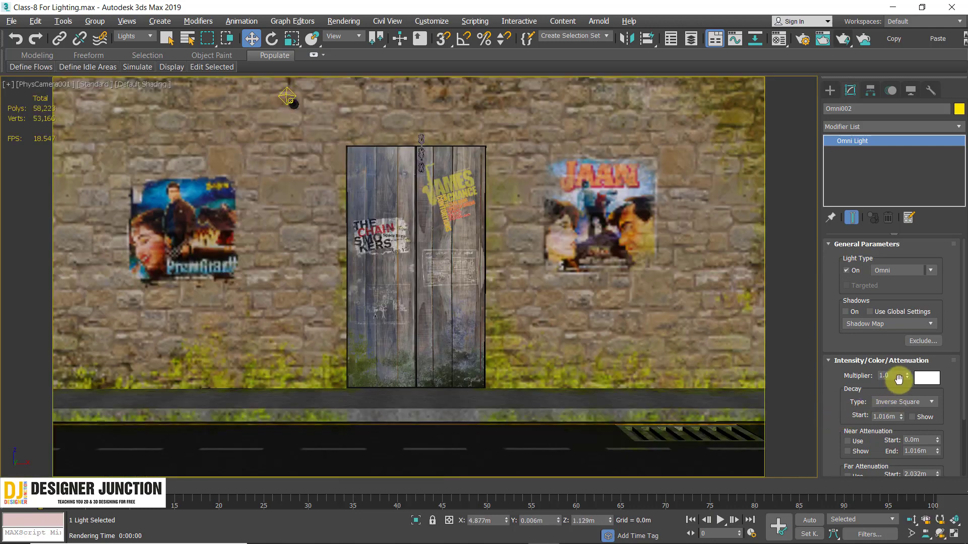
double_click(896, 376)
left_click(842, 40)
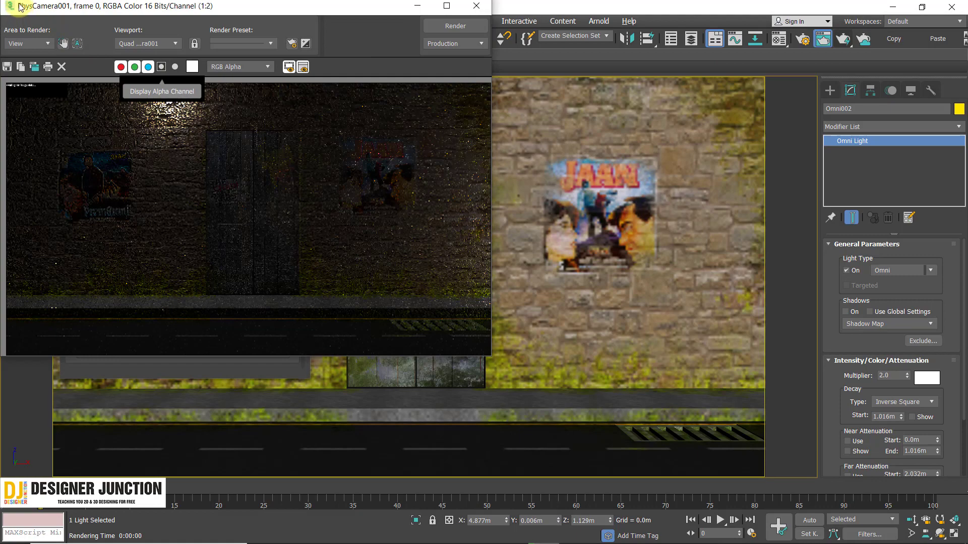
left_click_drag(20, 7, 278, 57)
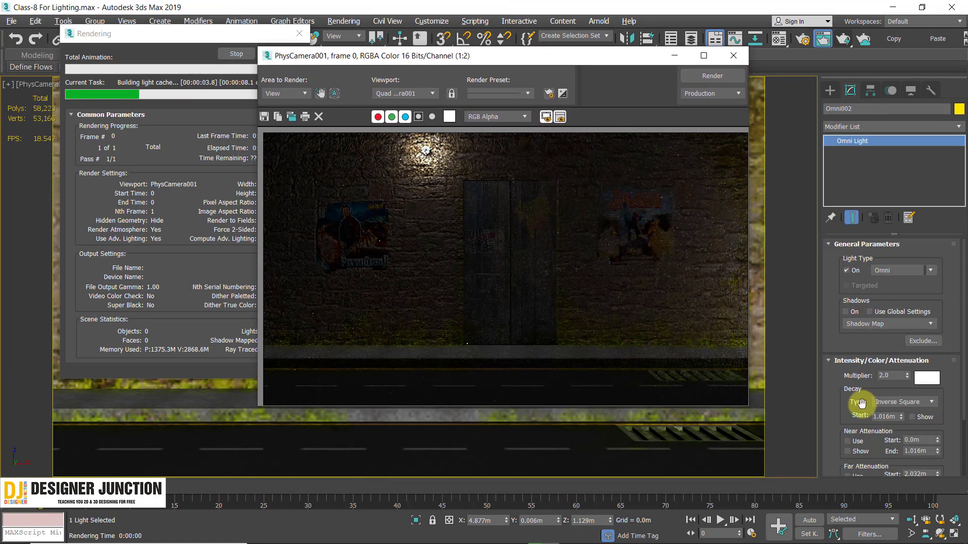
Examine the side light's effect on the posters, door and pavement in the maximized frame, and end the render.
left_click(704, 56)
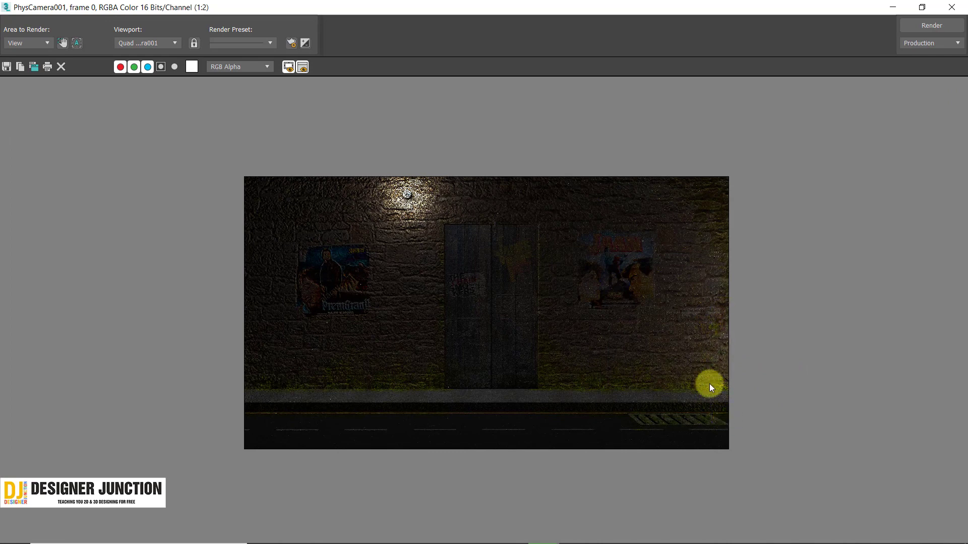
scroll(528, 318, "up", 1)
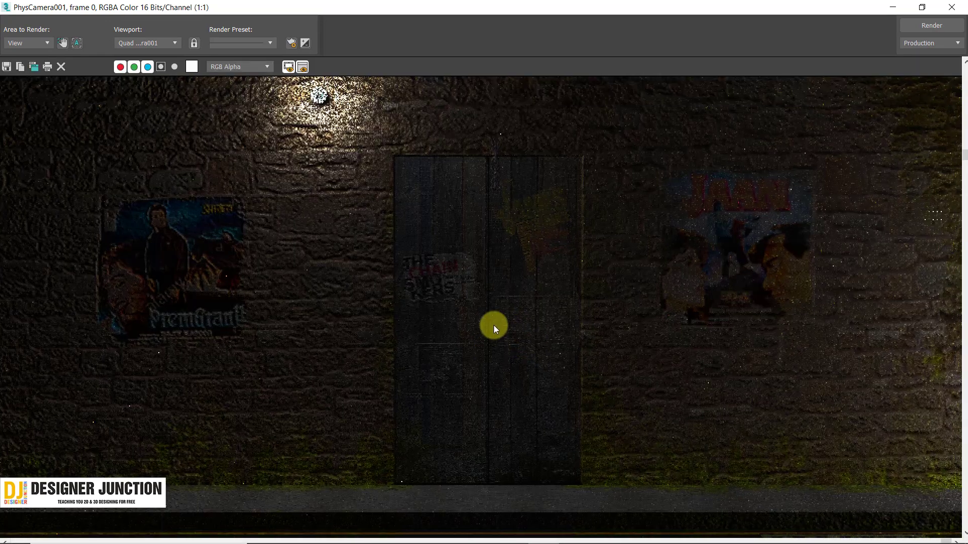
scroll(494, 325, "down", 1)
scroll(495, 325, "up", 1)
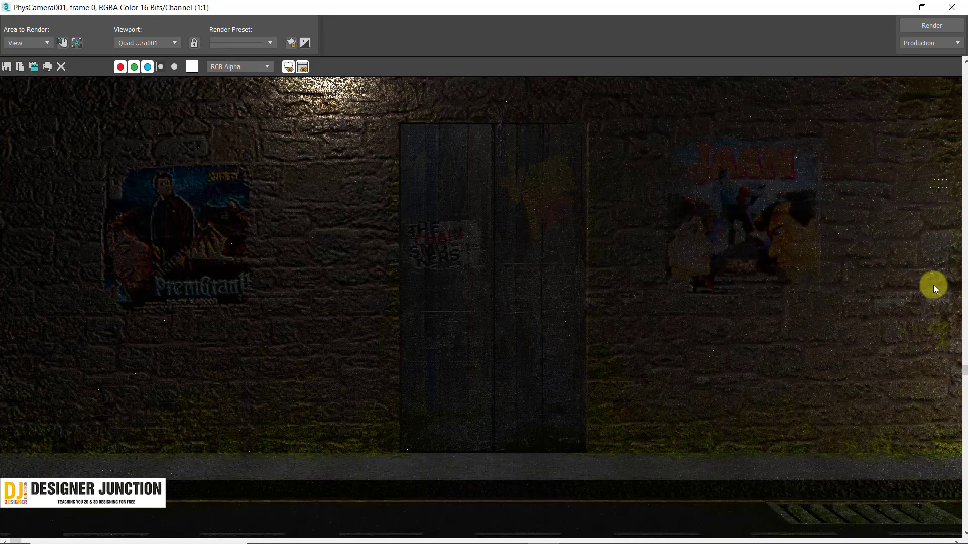
scroll(889, 343, "down", 1)
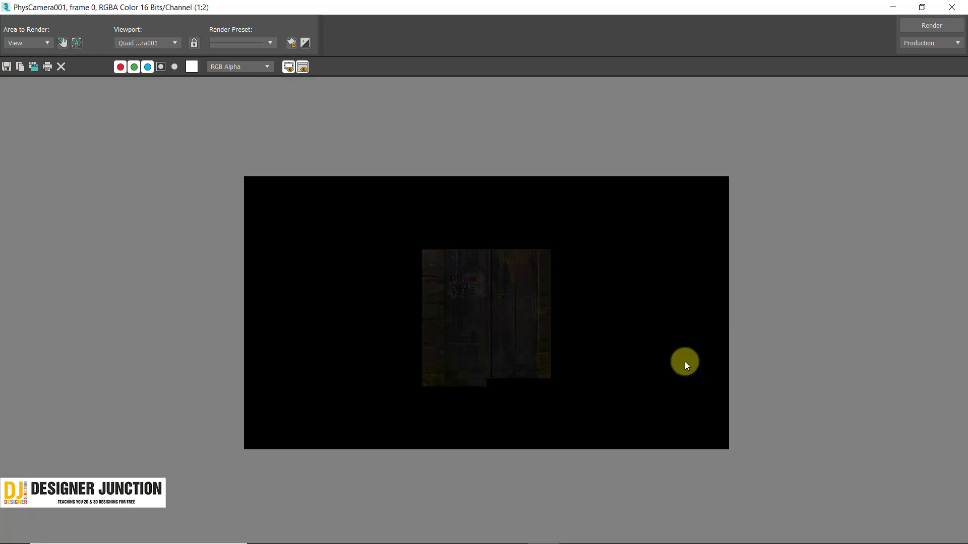
scroll(681, 361, "up", 1)
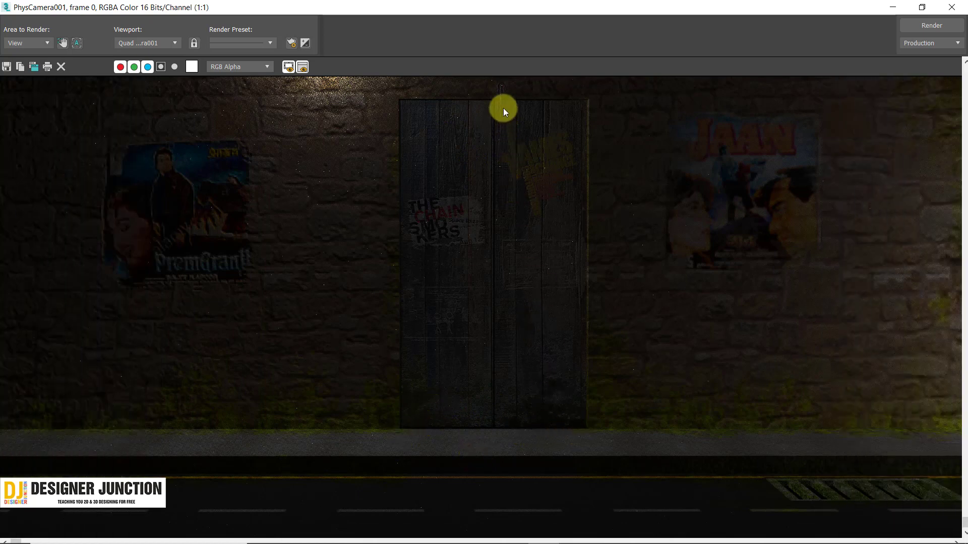
scroll(589, 413, "down", 1)
scroll(477, 431, "up", 1)
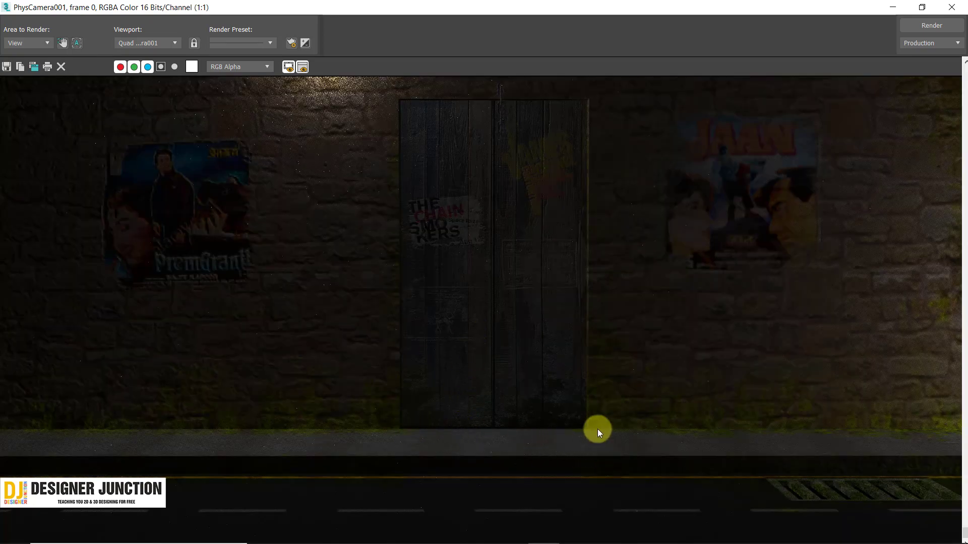
middle_click_drag(275, 437, 361, 456)
middle_click_drag(378, 357, 398, 372)
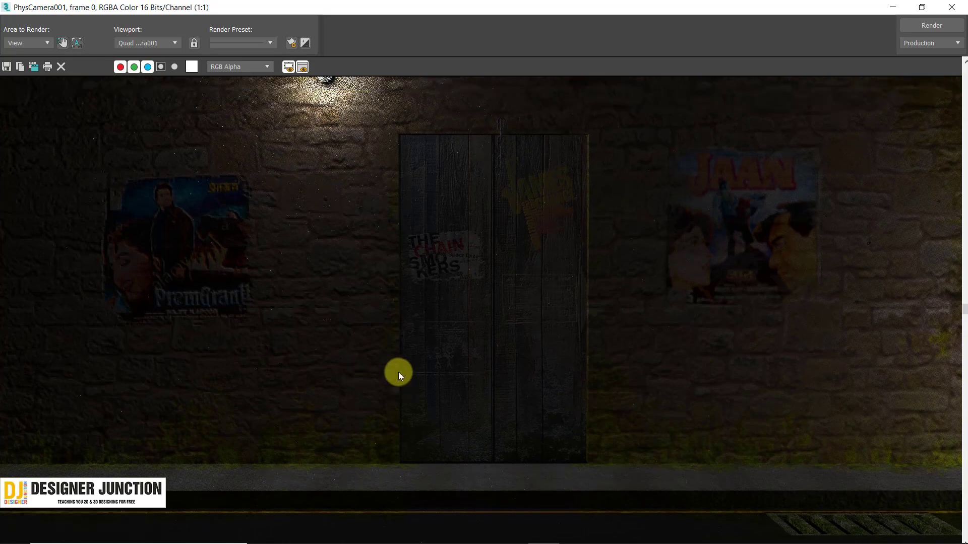
scroll(291, 307, "down", 1)
scroll(516, 252, "up", 1)
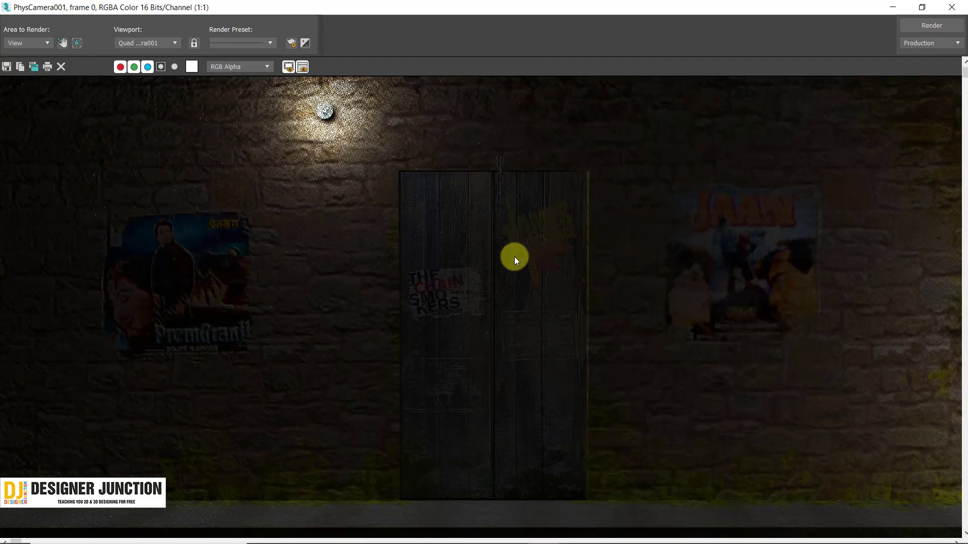
scroll(553, 325, "down", 1)
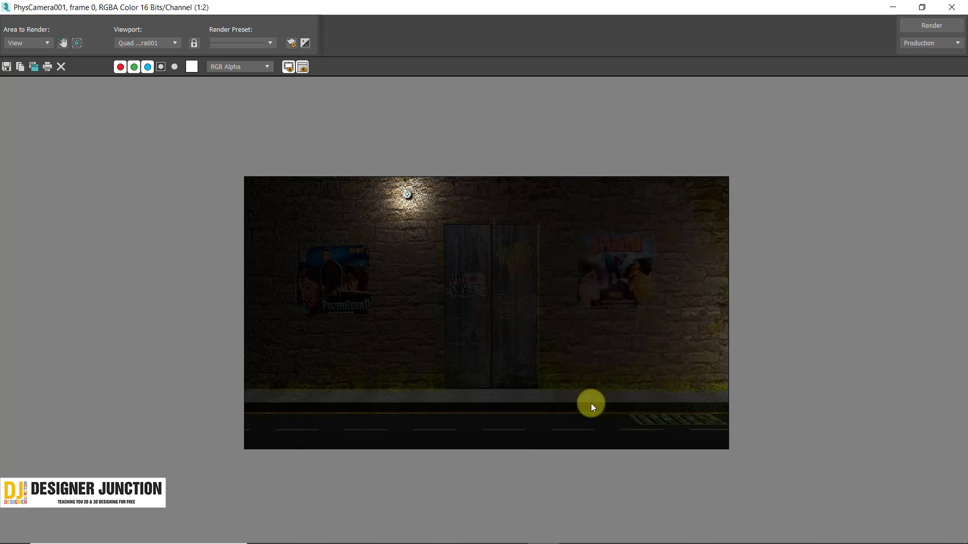
scroll(348, 425, "up", 1)
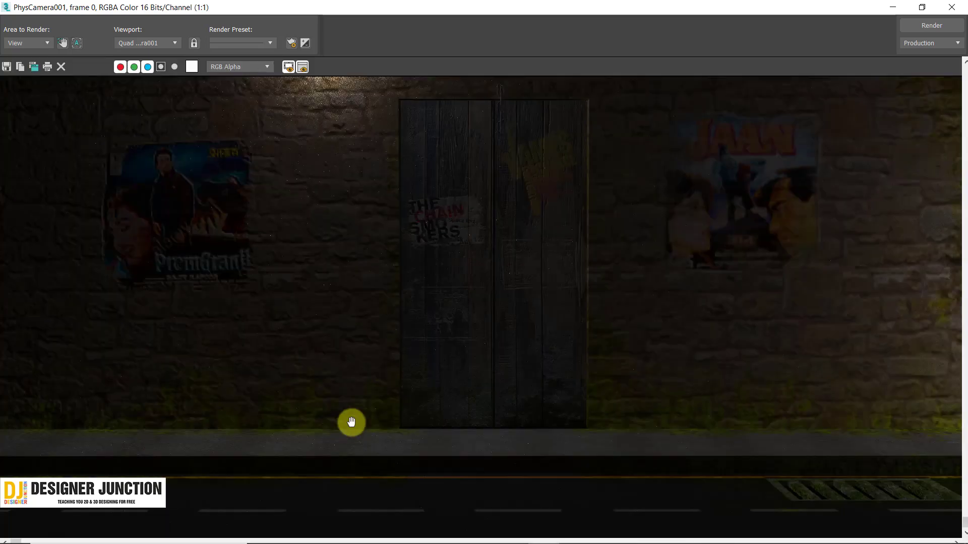
scroll(423, 373, "down", 1)
scroll(422, 373, "up", 1)
scroll(421, 375, "down", 1)
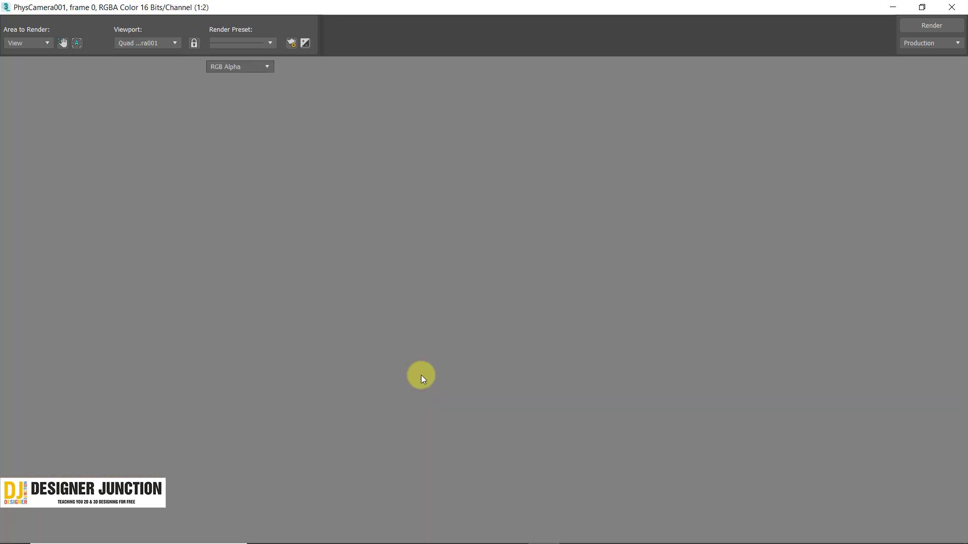
scroll(699, 352, "up", 1)
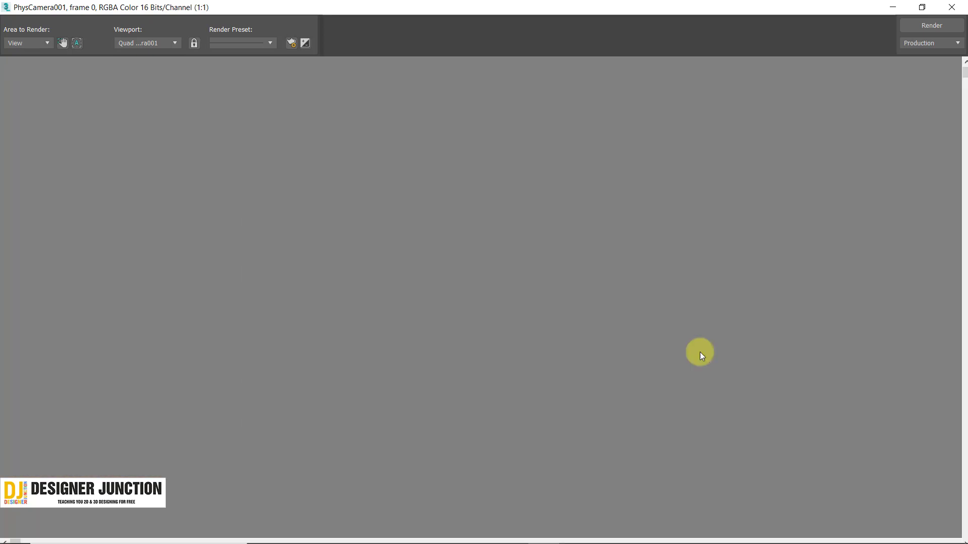
scroll(446, 297, "down", 1)
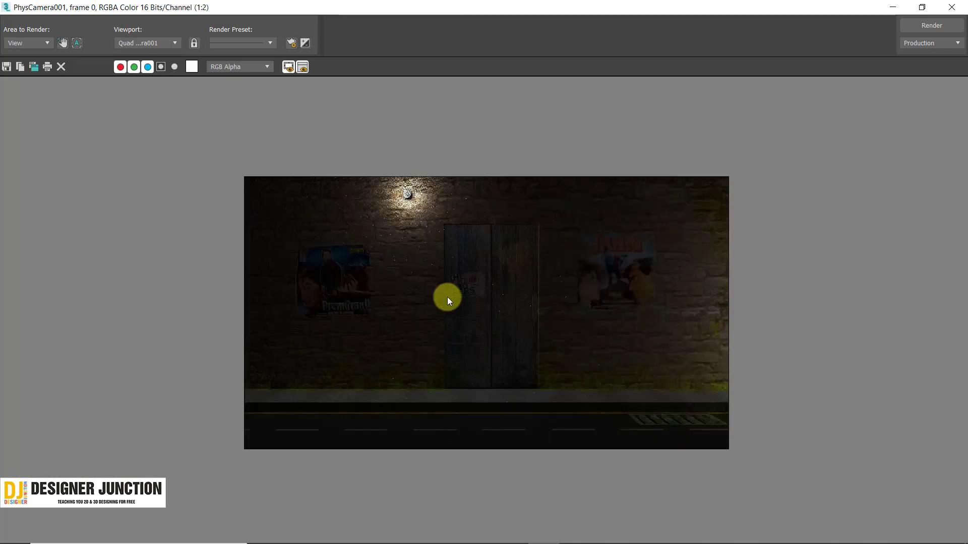
scroll(442, 263, "up", 1)
scroll(527, 261, "down", 1)
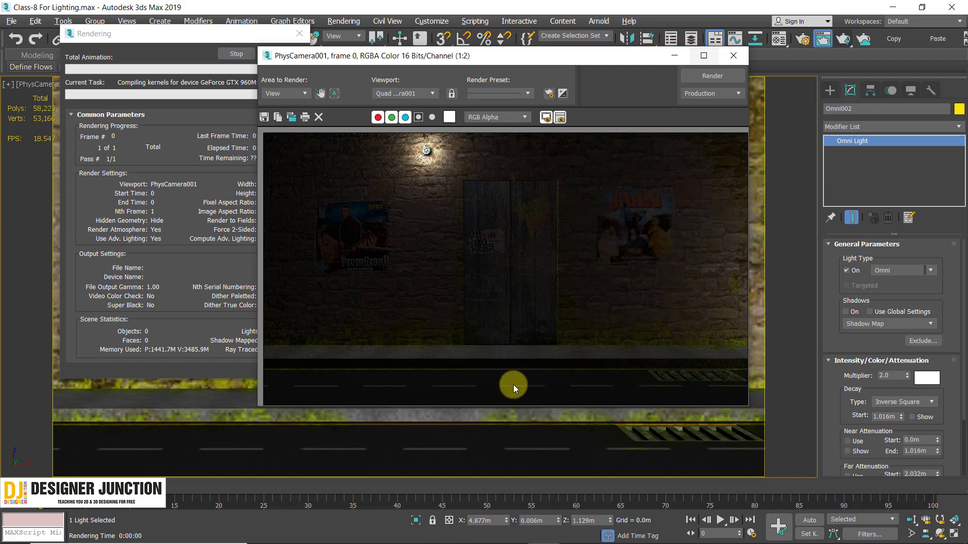
left_click(237, 53)
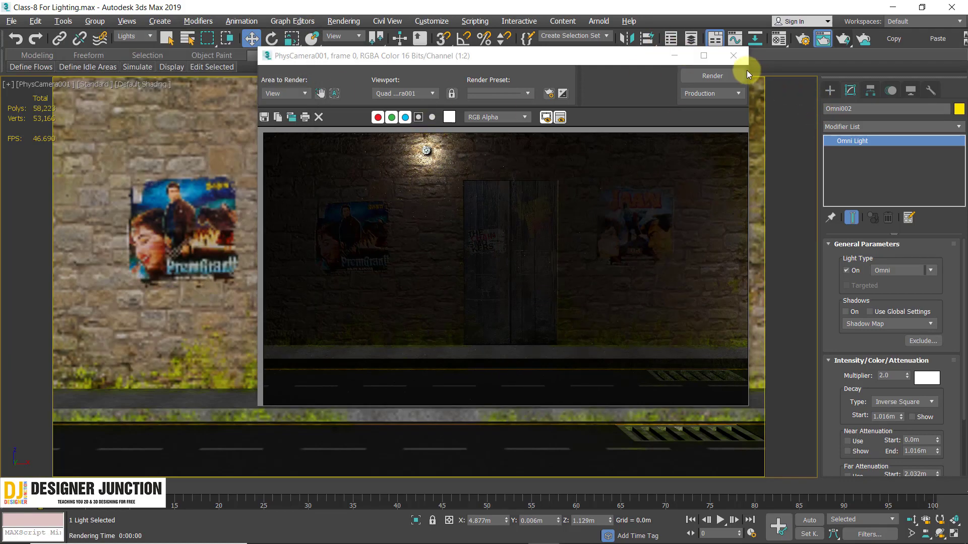
left_click(734, 57)
Select the omni light in front of the bulb in the Top view and move it away from the wall to about Y 0.77 m.
key("alt+w")
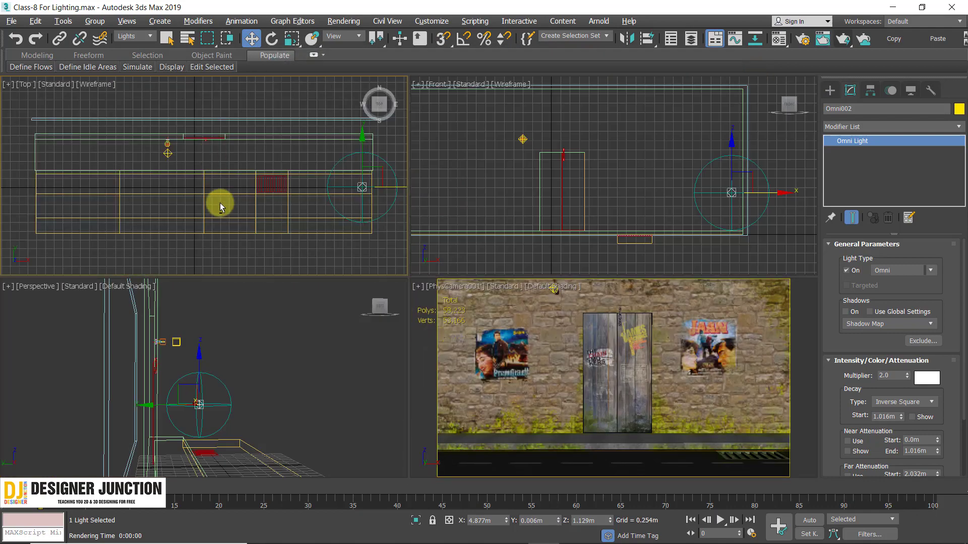
key("alt+w")
left_click(333, 235)
middle_click_drag(470, 279, 474, 244)
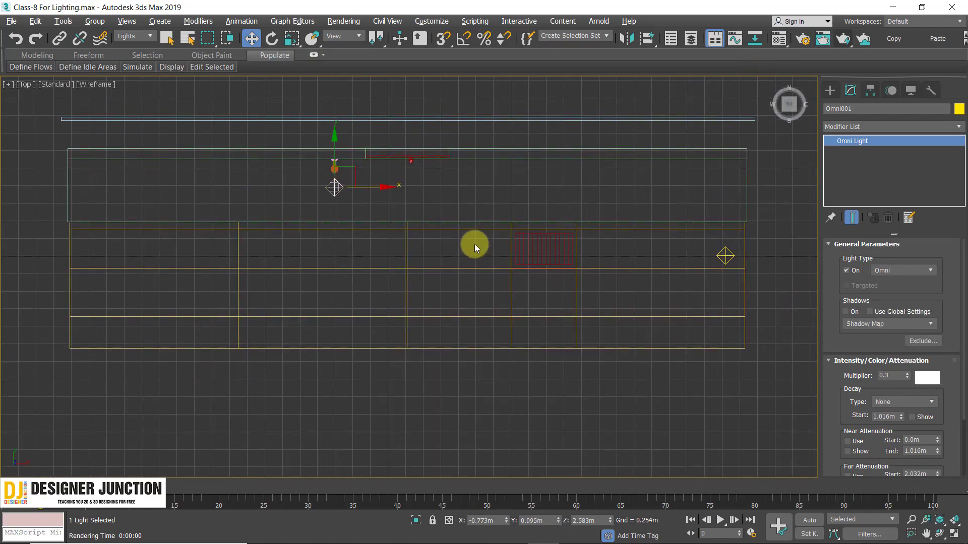
left_click_drag(342, 158, 341, 174)
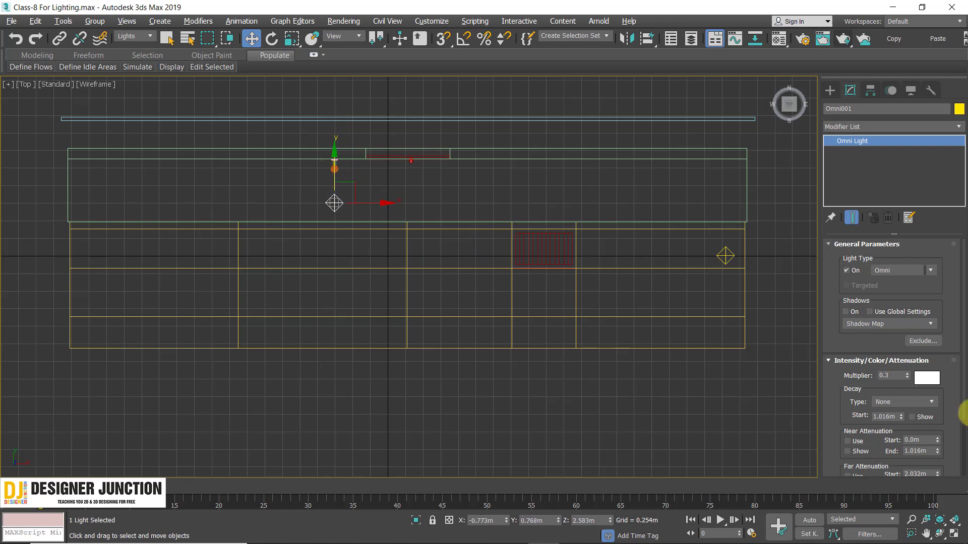
Try Inverse Square decay on the bulb's omni light with a test render of the PhysCamera001 view.
left_click(891, 402)
left_click(891, 429)
middle_click_drag(691, 401, 464, 339)
key("alt+w")
right_click(627, 397)
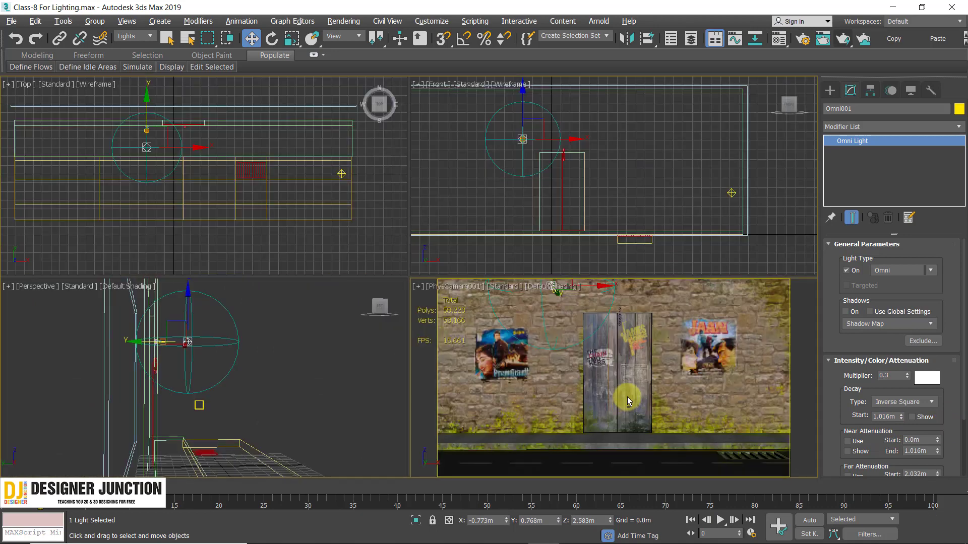
key("alt+w")
key("shift+q")
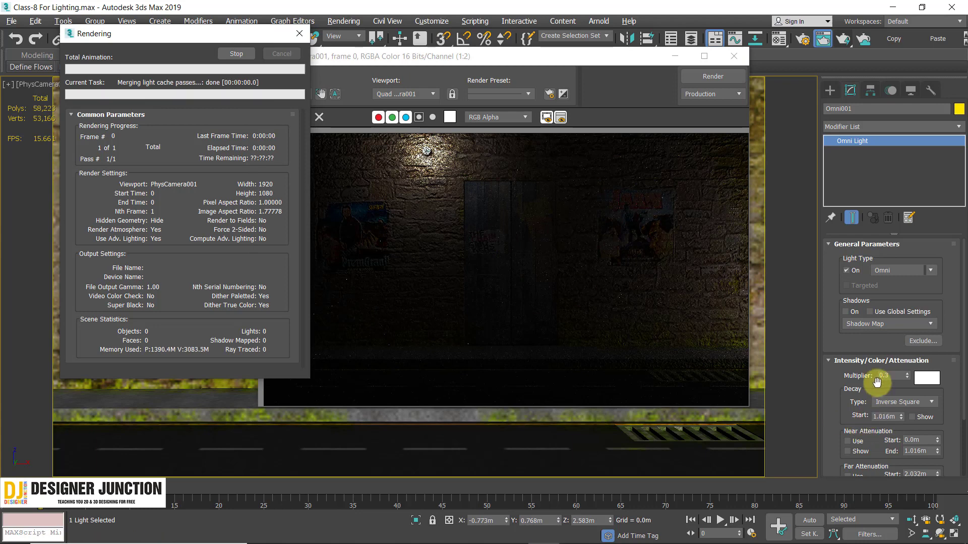
left_click(497, 237)
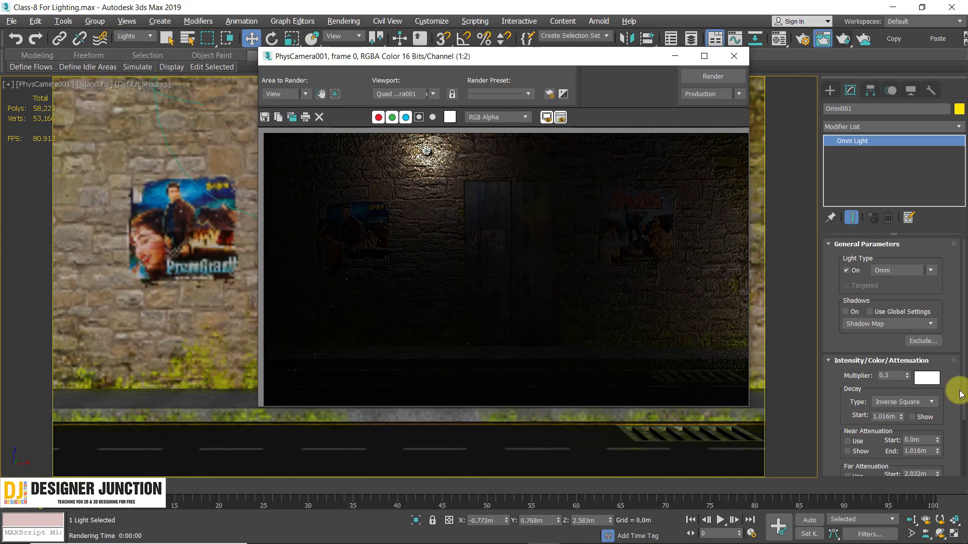
Set the bulb omni light's decay type to Inverse, re-render, and inspect the lighting in the maximized frame.
left_click(897, 403)
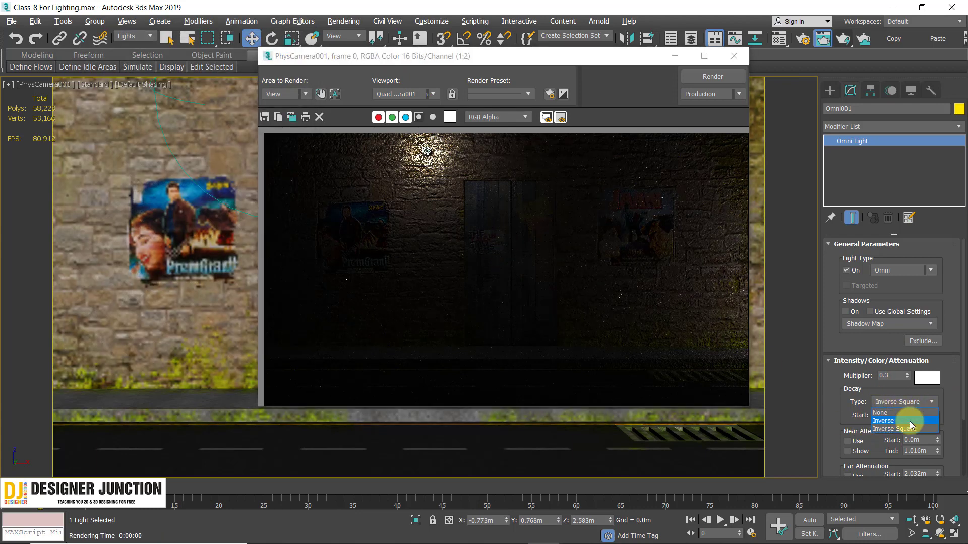
left_click(909, 421)
left_click(712, 78)
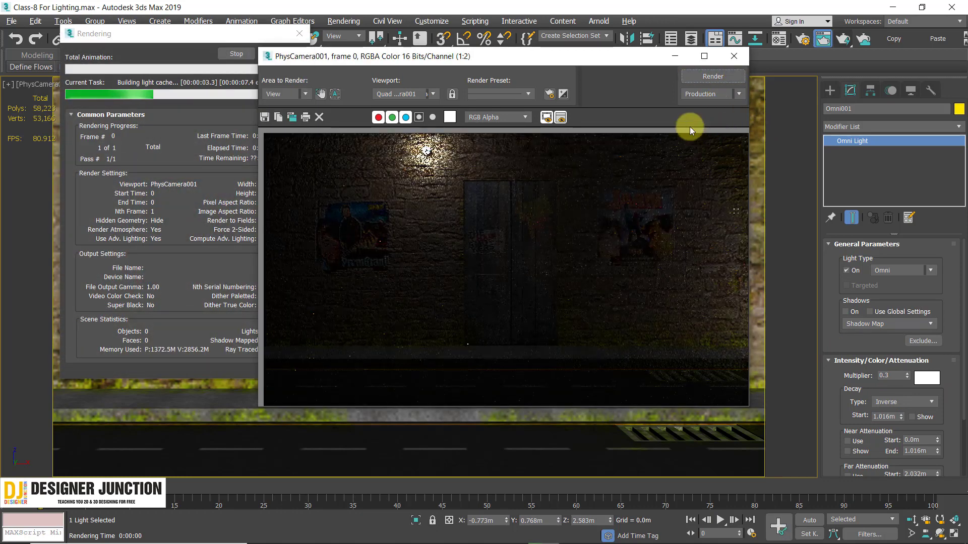
left_click(702, 56)
scroll(551, 335, "up", 2)
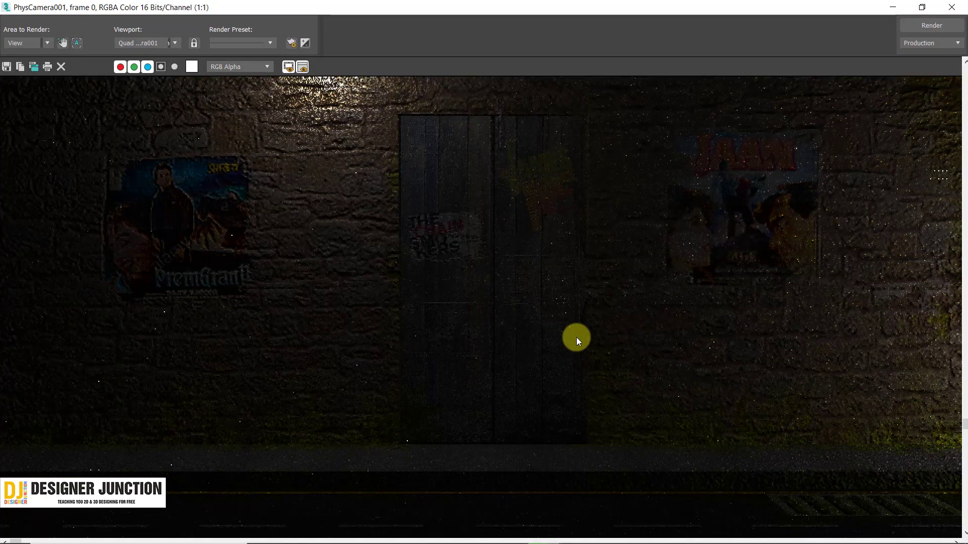
scroll(664, 266, "down", 2)
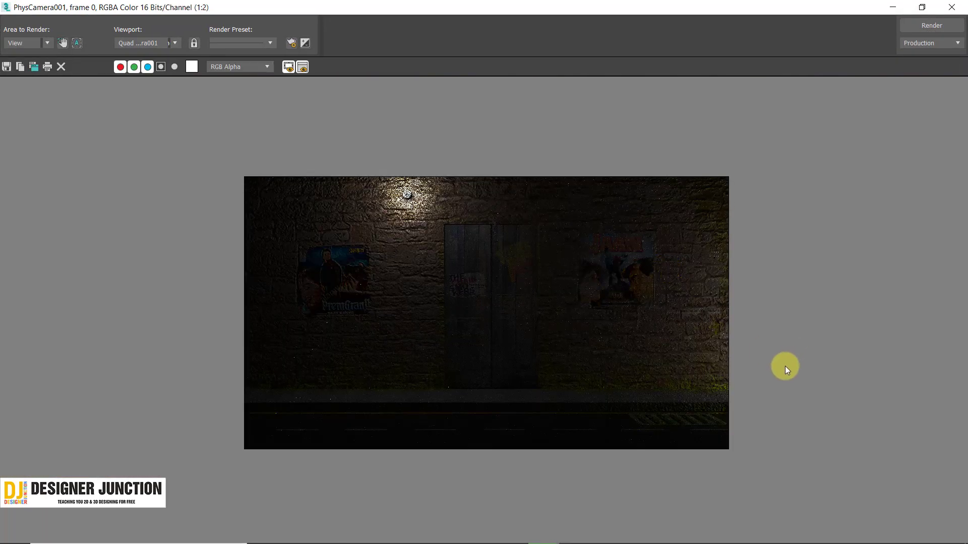
left_click(922, 7)
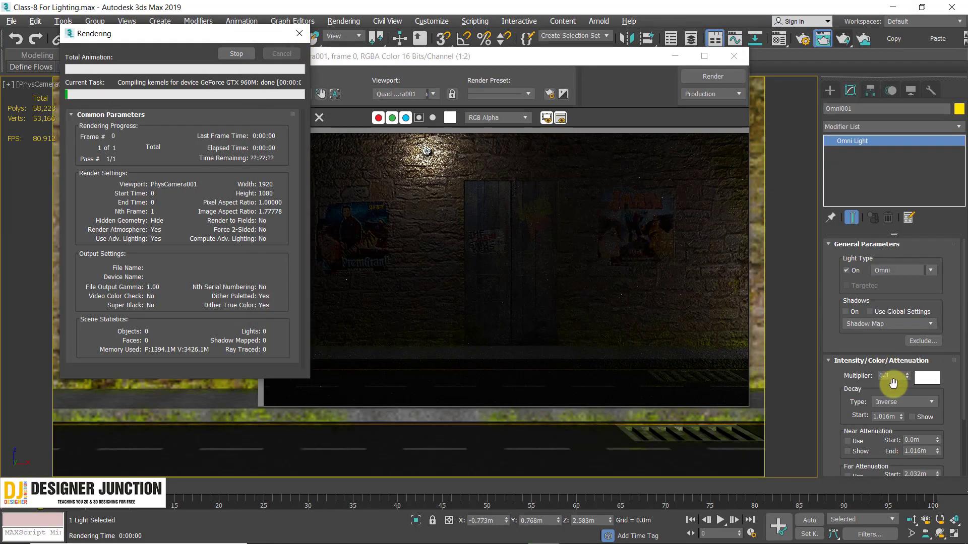
Set the bulb omni light's multiplier to 0.5 and re-render the PhysCamera001 view.
double_click(886, 376)
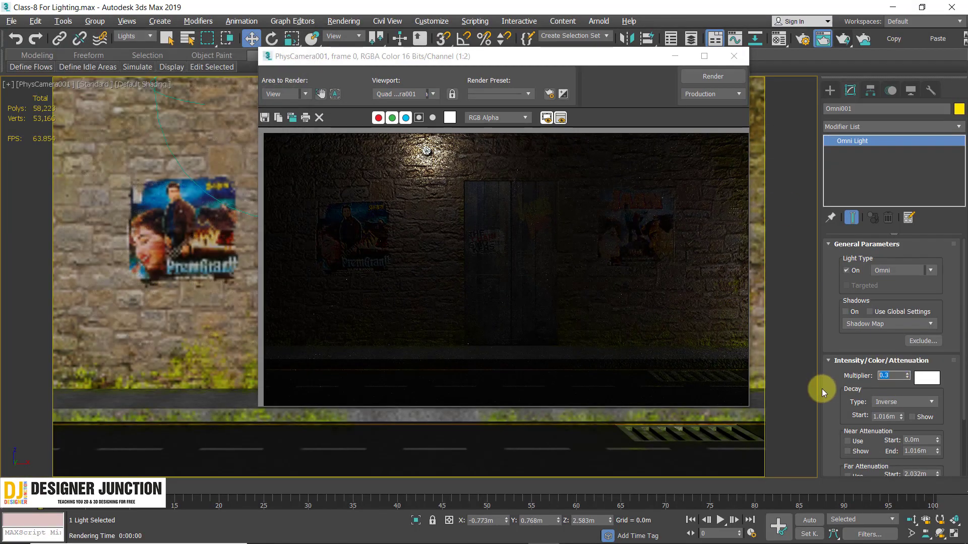
type("0.5")
key("Return")
mouse_move(930, 524)
left_click(701, 78)
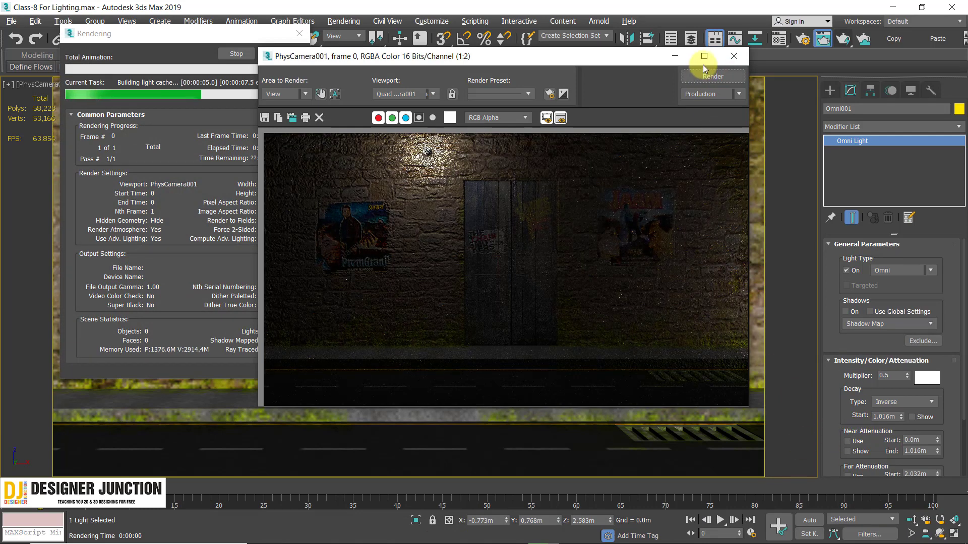
Inspect the test render in the maximized frame at full and half zoom, examining the wall, door and posters, and close it.
left_click(704, 56)
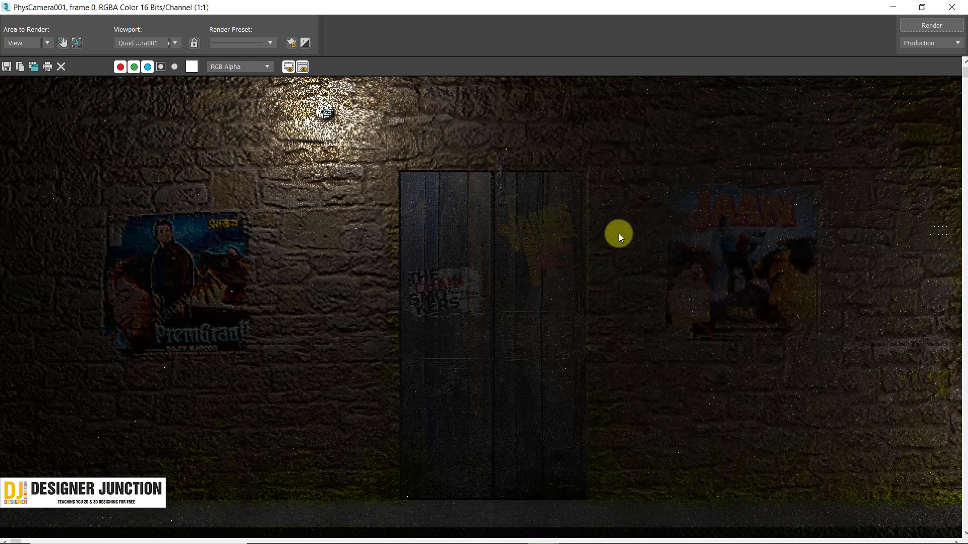
middle_click_drag(619, 234, 612, 202)
scroll(613, 202, "down", 1)
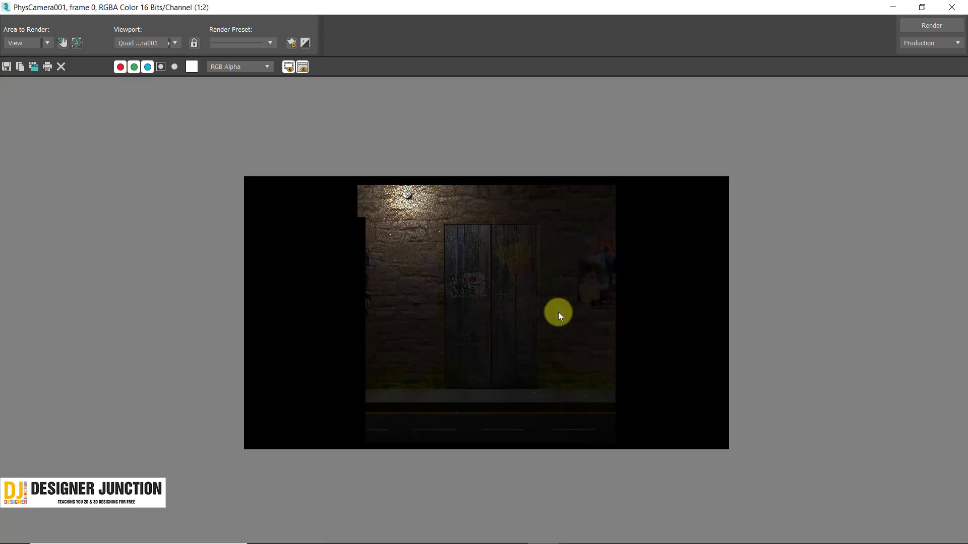
scroll(440, 216, "up", 1)
scroll(815, 259, "down", 1)
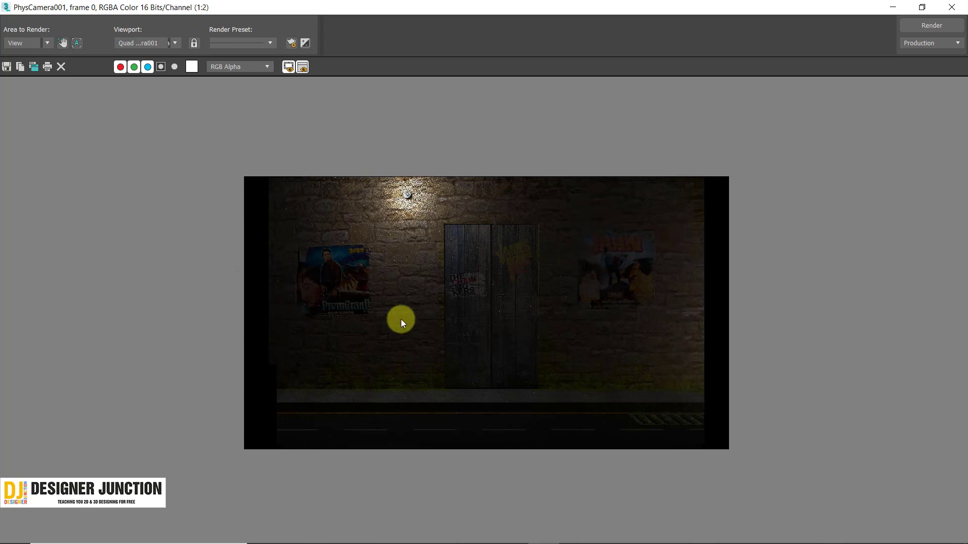
scroll(585, 374, "up", 1)
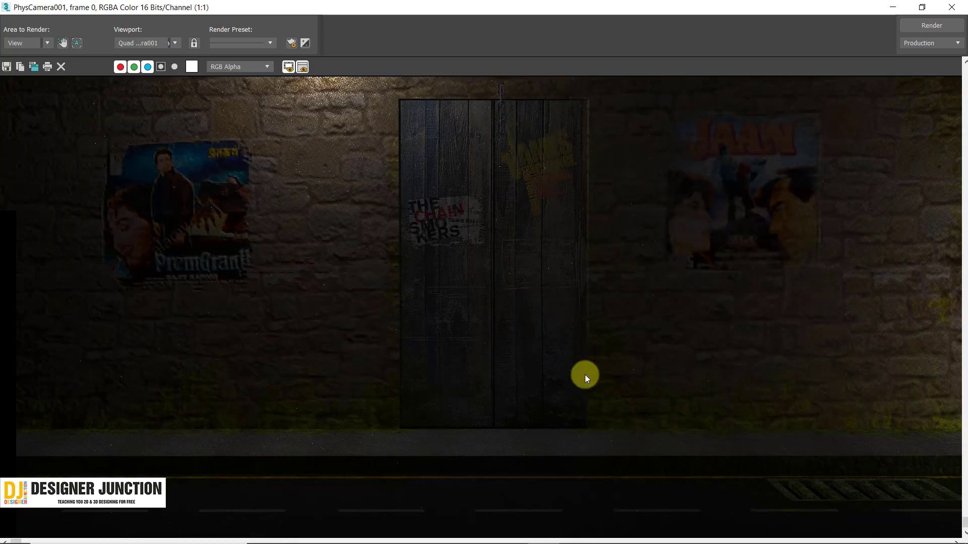
scroll(613, 389, "down", 1)
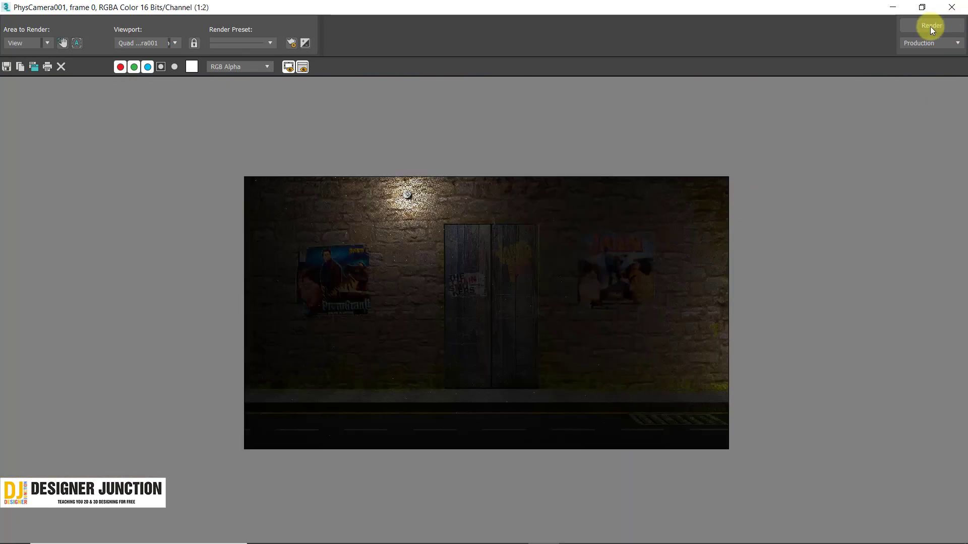
left_click(951, 8)
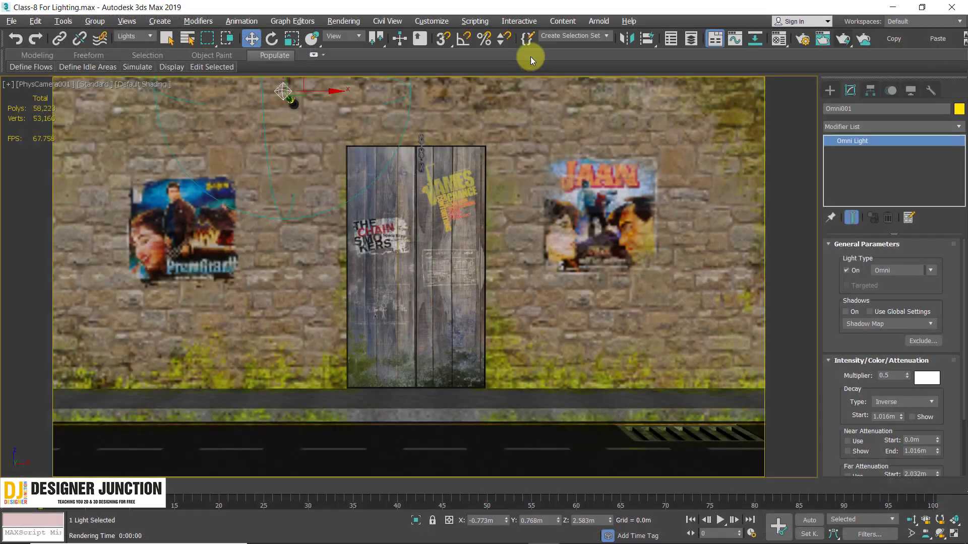
In the 07 - Default material, set the Bump map amount to 10 and the Specular Color amount to 30.
left_click(778, 42)
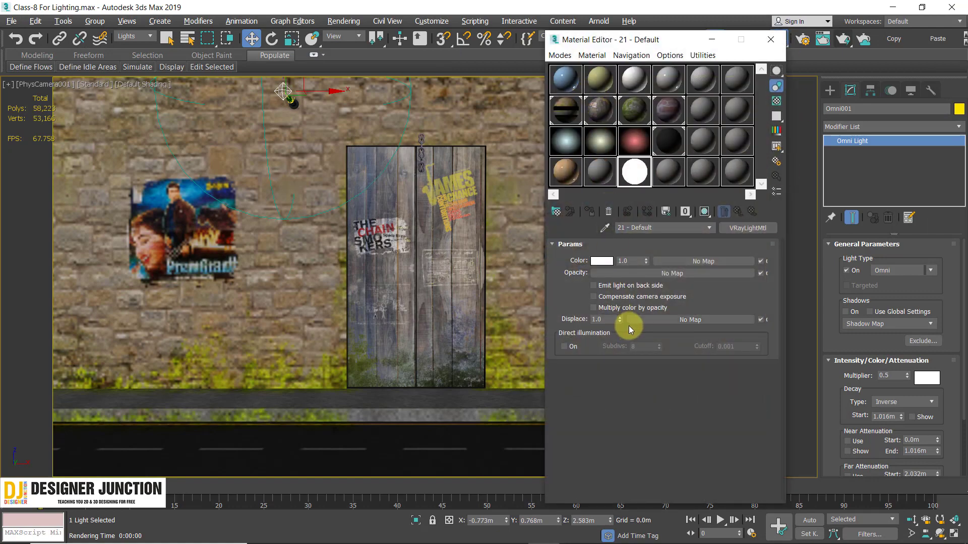
left_click(573, 110)
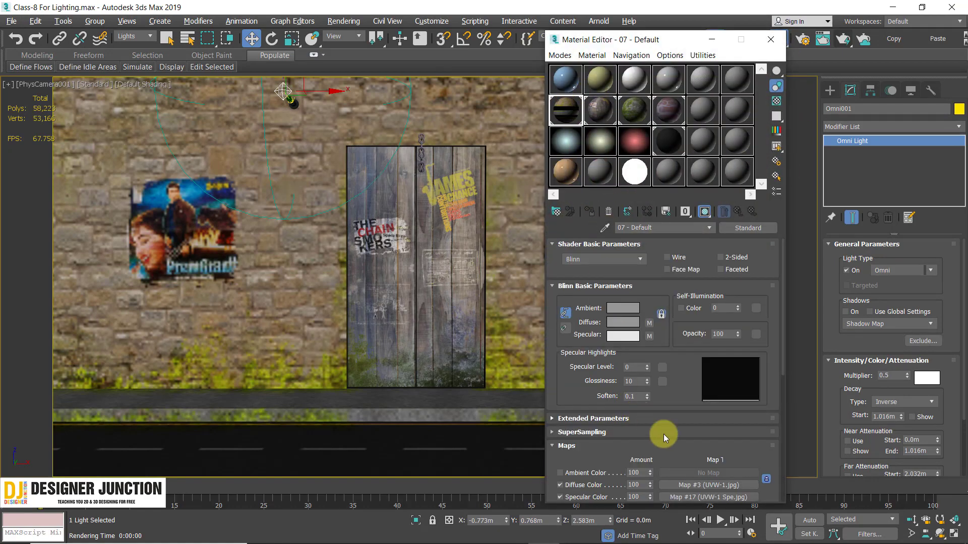
left_click_drag(684, 349, 685, 336)
scroll(686, 336, "down", 5)
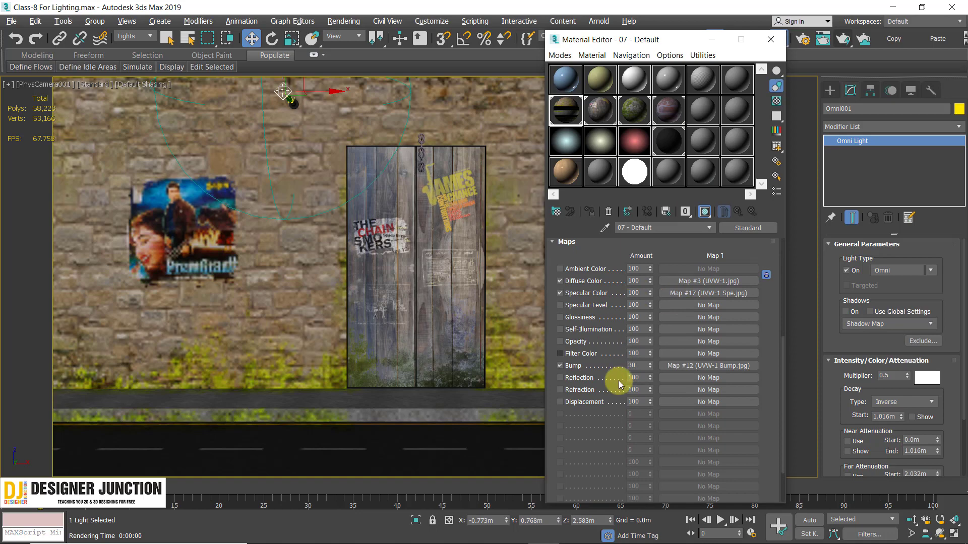
double_click(633, 365)
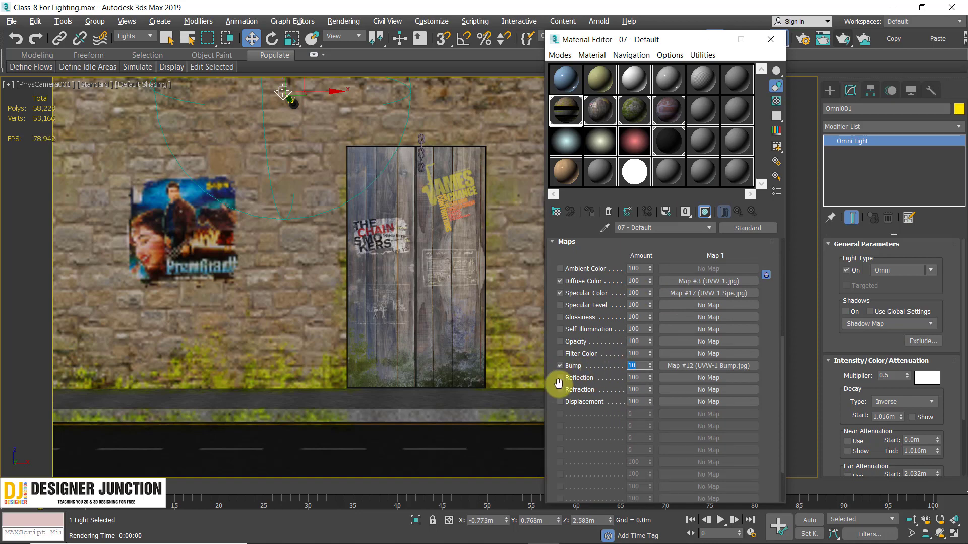
left_click_drag(649, 293, 495, 307)
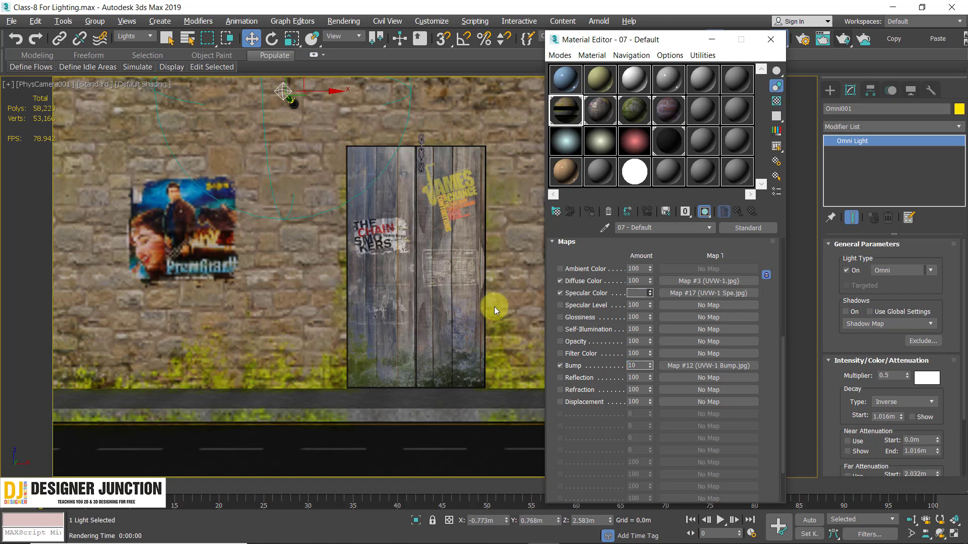
type("30")
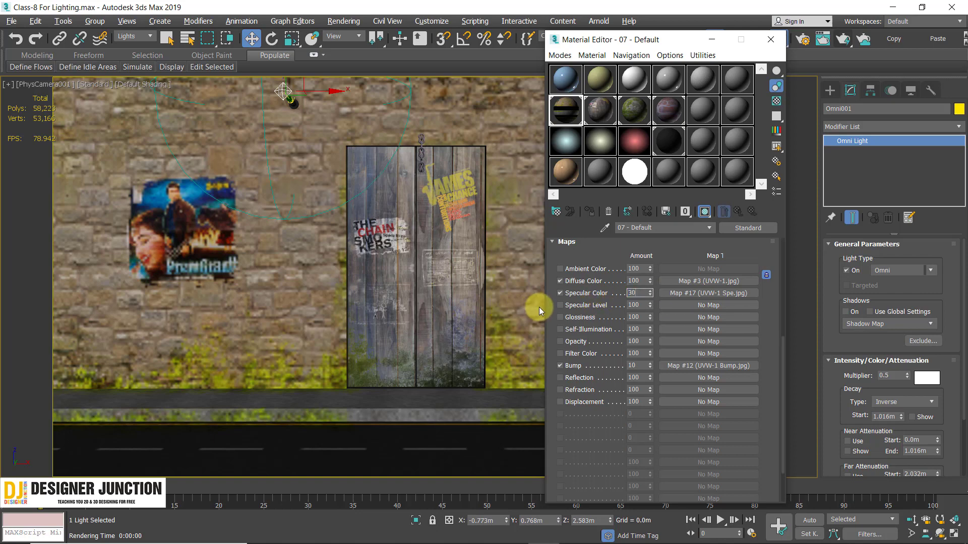
left_click(767, 40)
Re-render the PhysCamera001 view and inspect the wall texture and bulb glow in the maximized frame before closing it.
left_click(842, 40)
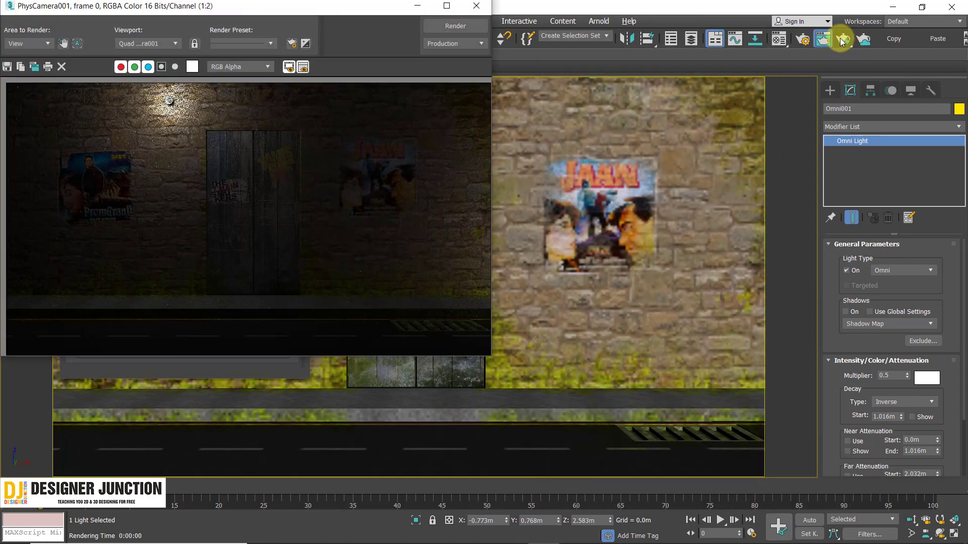
left_click(445, 7)
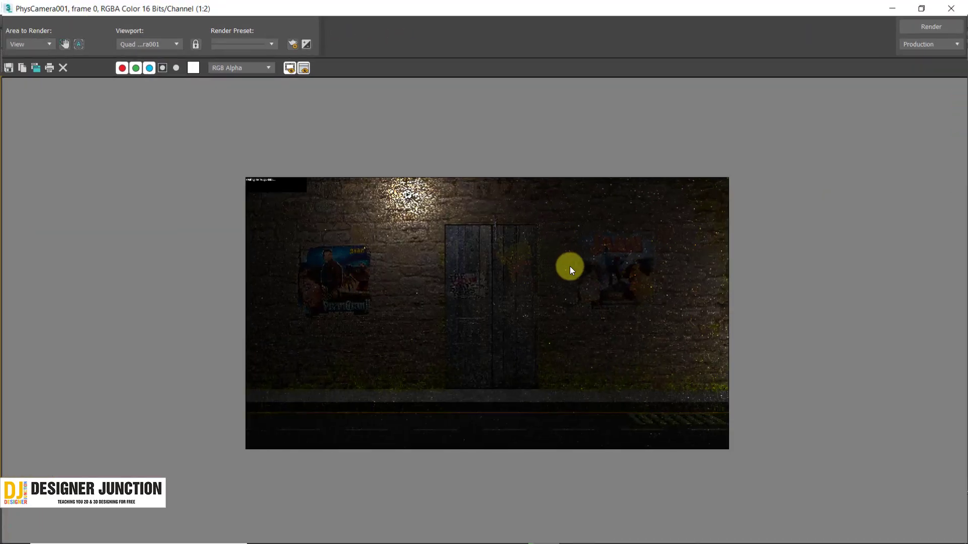
scroll(437, 217, "up", 1)
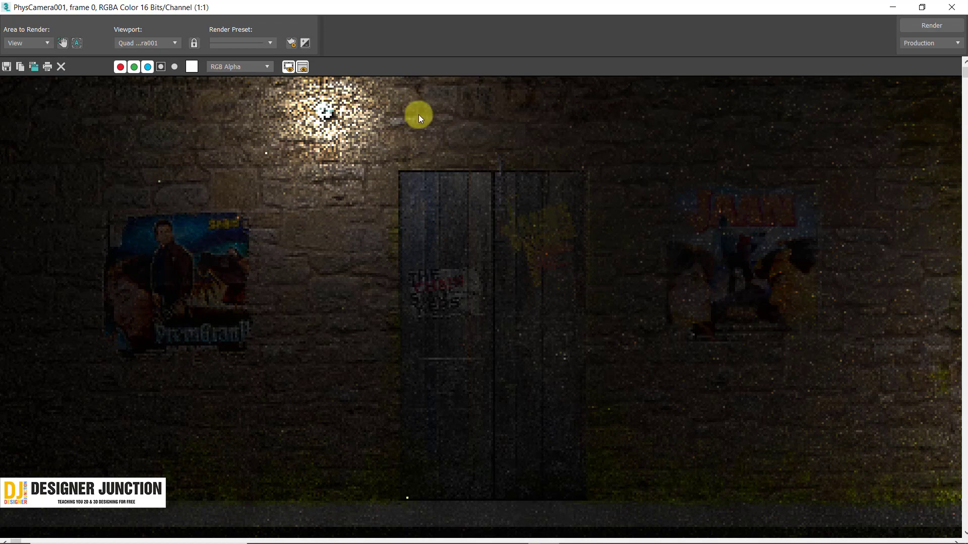
middle_click_drag(566, 170, 930, 331)
scroll(930, 331, "down", 1)
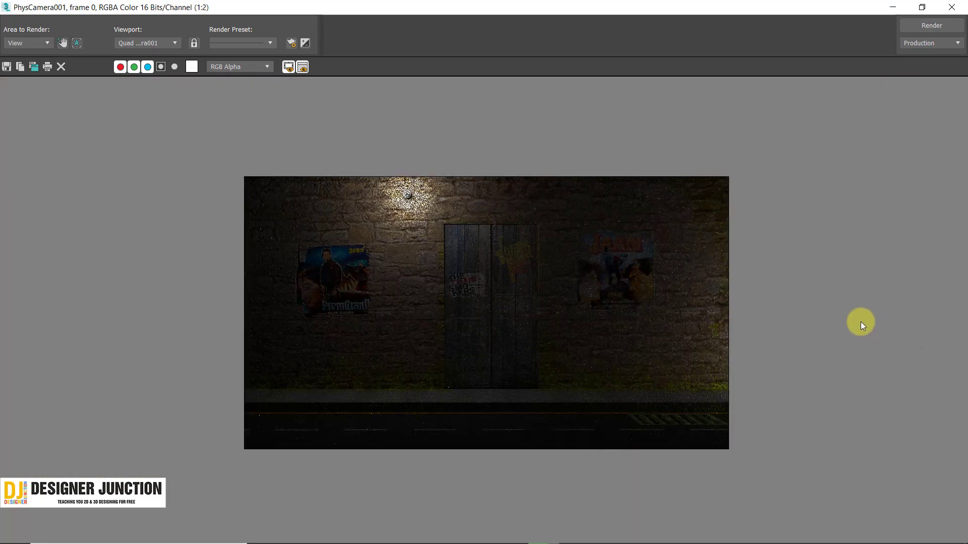
left_click(897, 9)
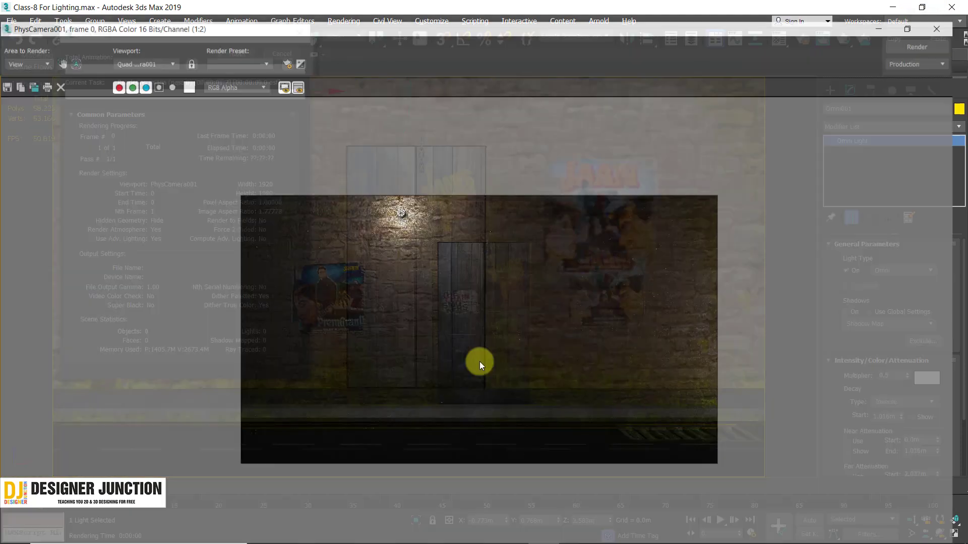
left_click_drag(18, 8, 270, 54)
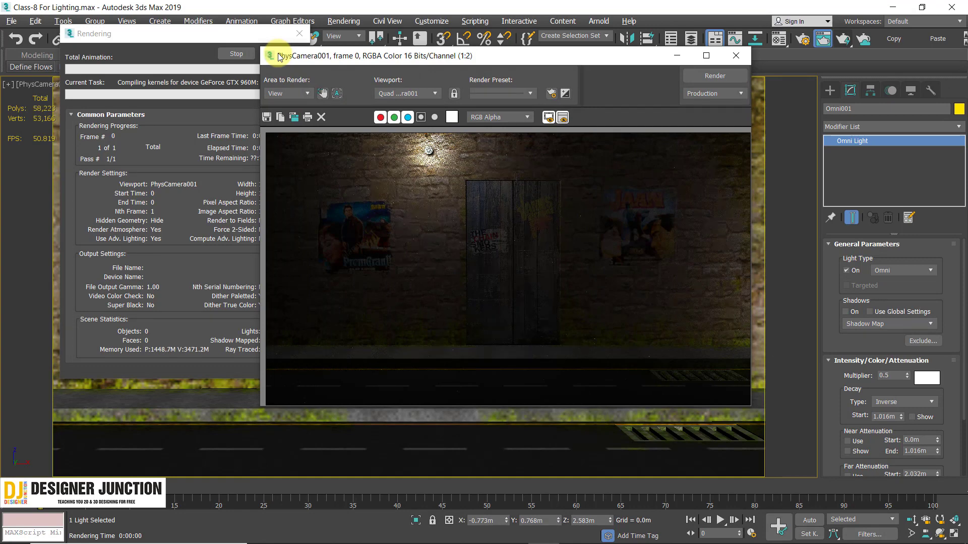
left_click(706, 57)
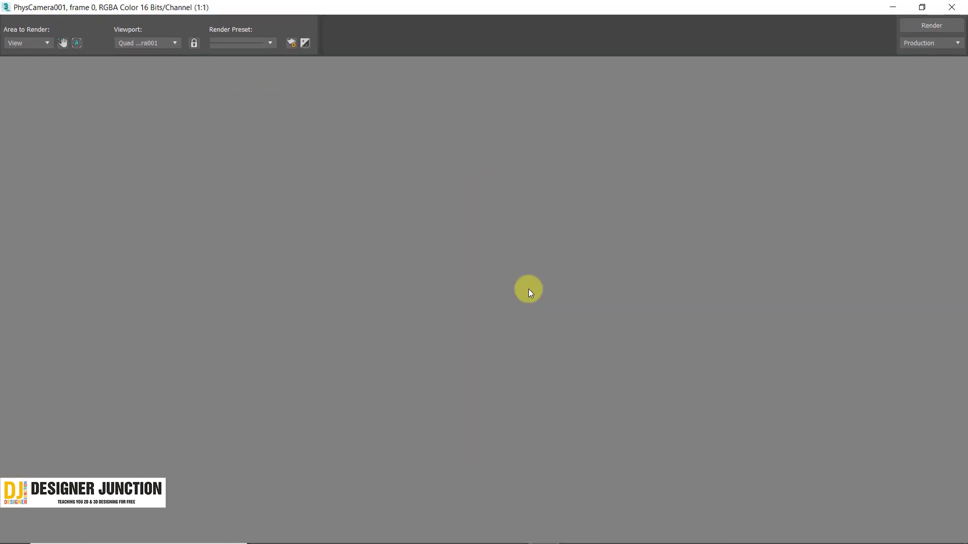
scroll(522, 244, "down", 1)
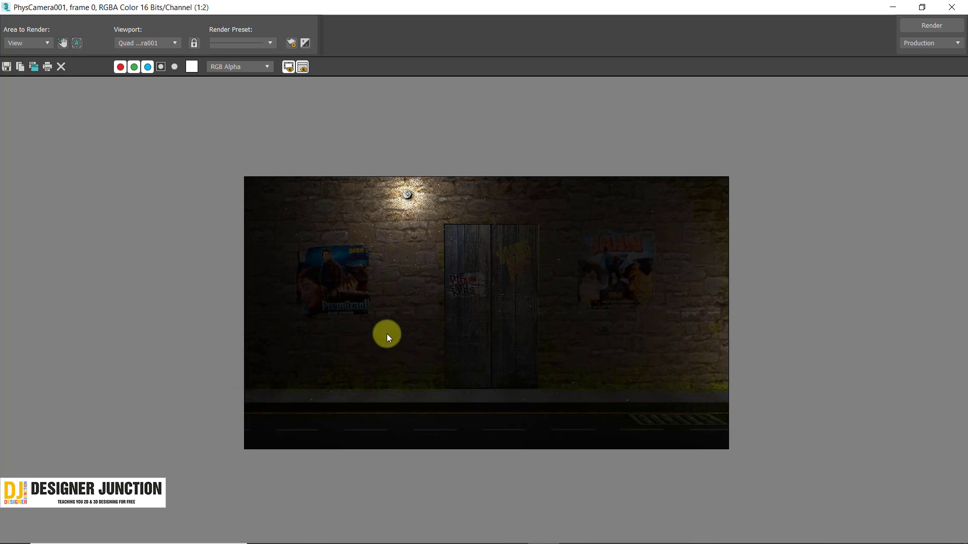
left_click(922, 7)
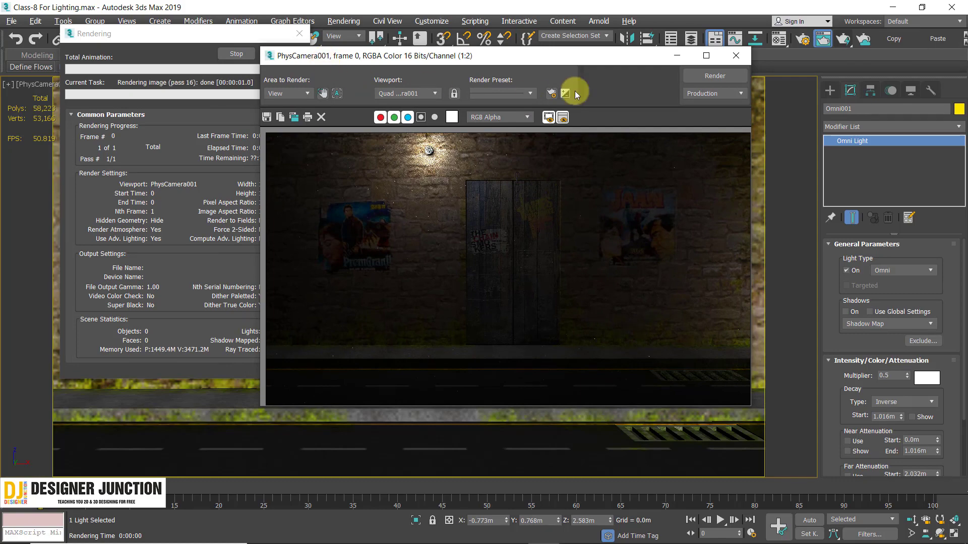
left_click(735, 56)
Select the side omni light in the Top view and turn on the display of its decay start range.
key("alt+w")
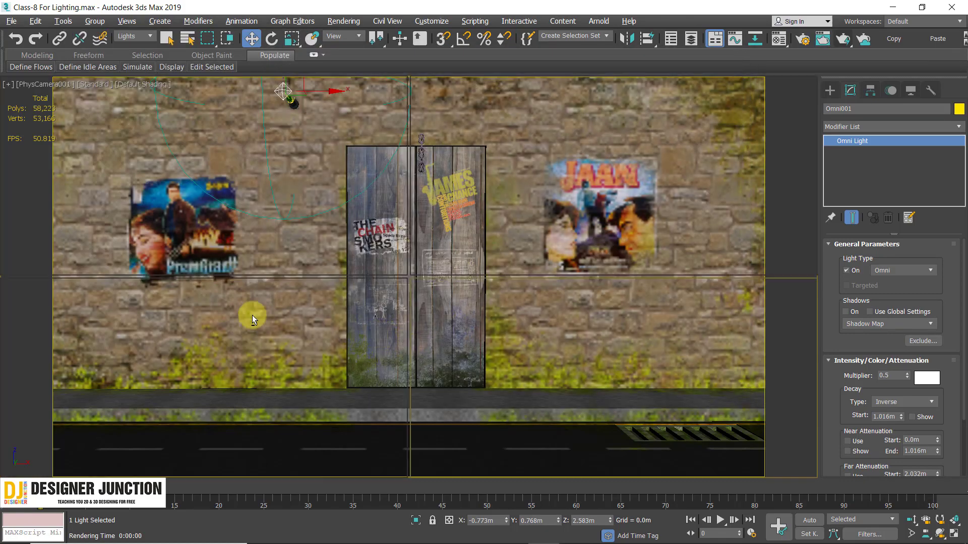
key("alt+w")
left_click(686, 273)
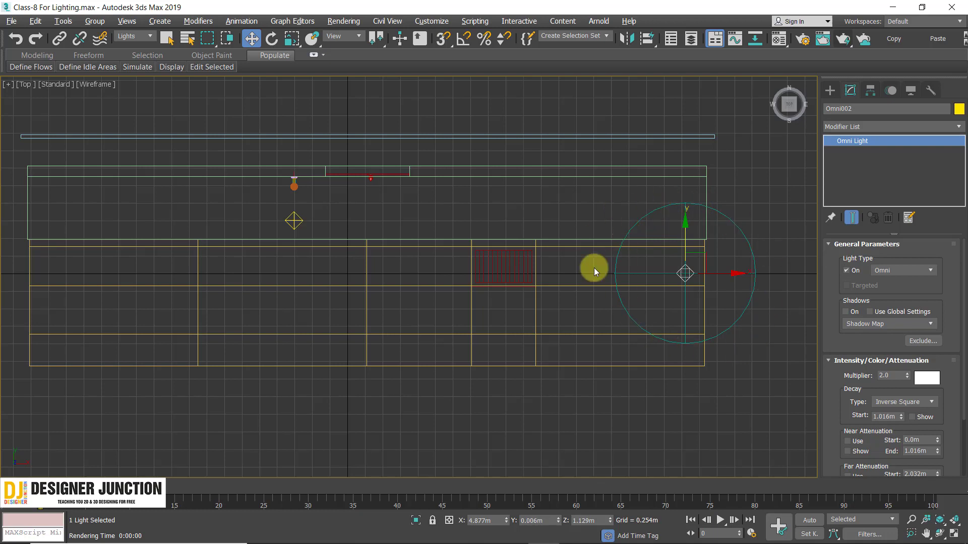
left_click_drag(952, 395, 953, 318)
left_click(922, 339)
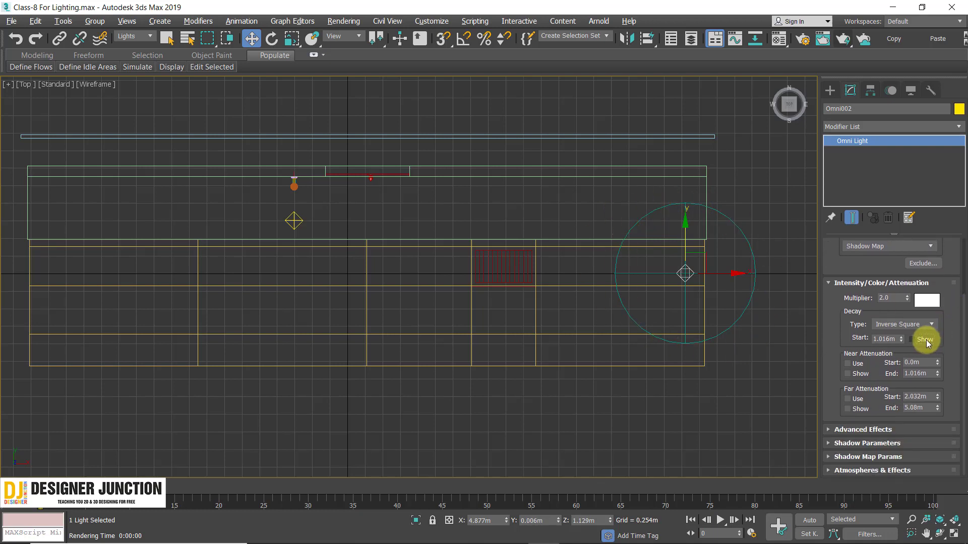
left_click(727, 434)
Copy the side omni light along X to the wall's opposite end, placing the copy at about X -4.52 m in the Front view.
left_click(684, 275)
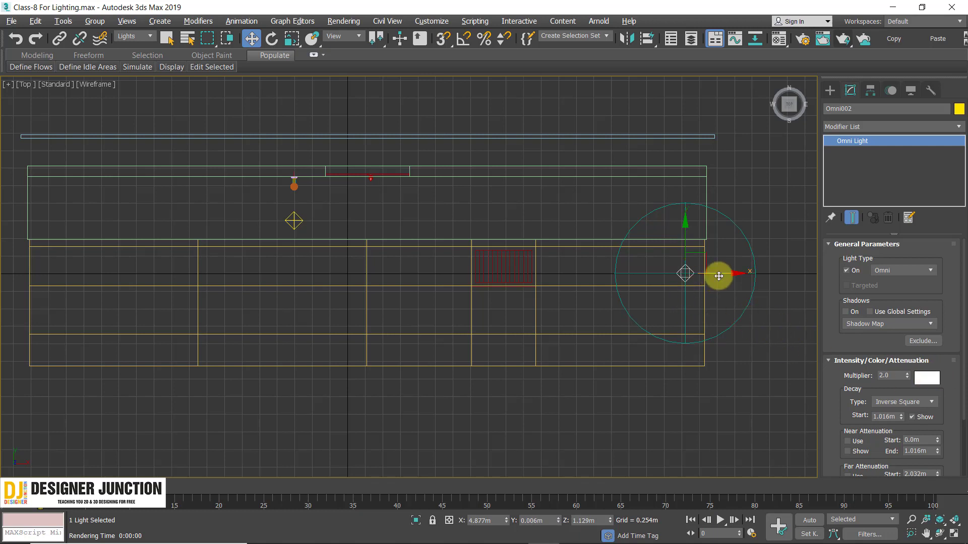
left_click_drag(717, 277, 101, 318, "shift")
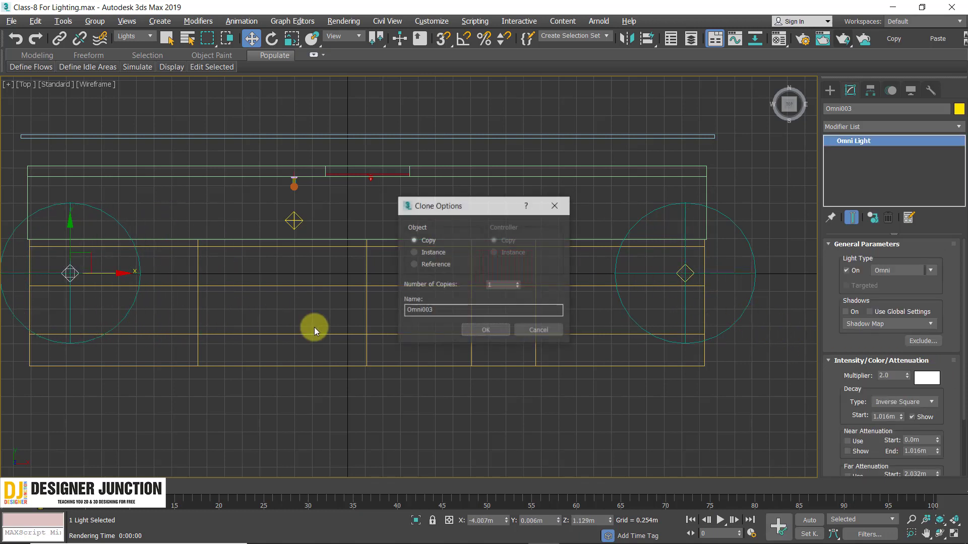
left_click(484, 329)
key("alt+w")
right_click(620, 224)
key("alt+w")
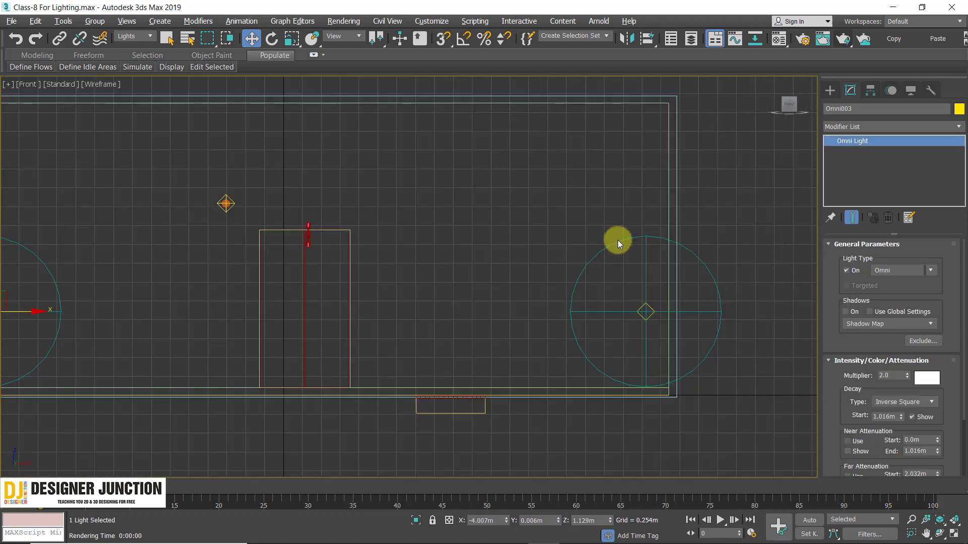
key("z")
scroll(483, 322, "down", 5)
middle_click_drag(494, 321, 256, 317)
scroll(284, 309, "up", 2)
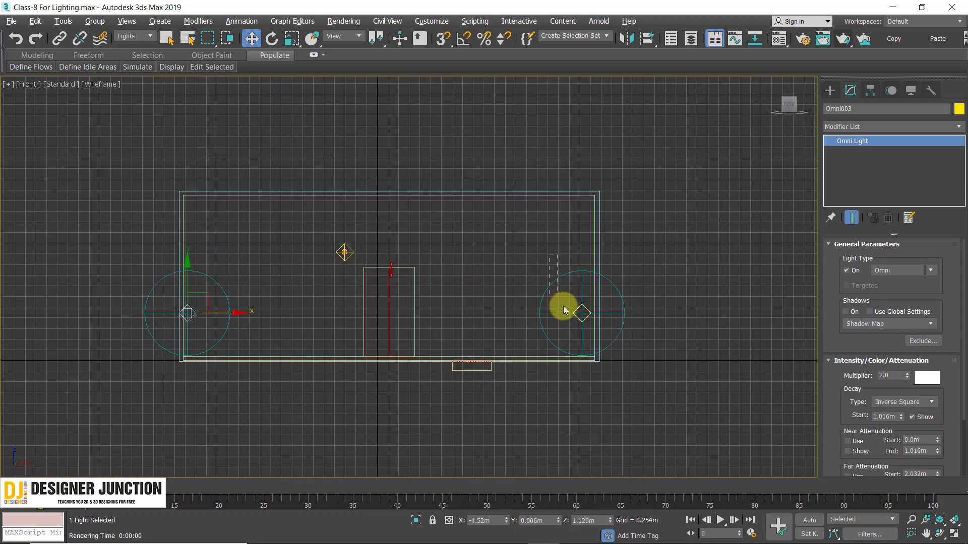
Set the original side omni's multiplier to 3.0 and raise both side omni lights slightly in the Front view.
left_click(612, 319)
left_click(581, 312)
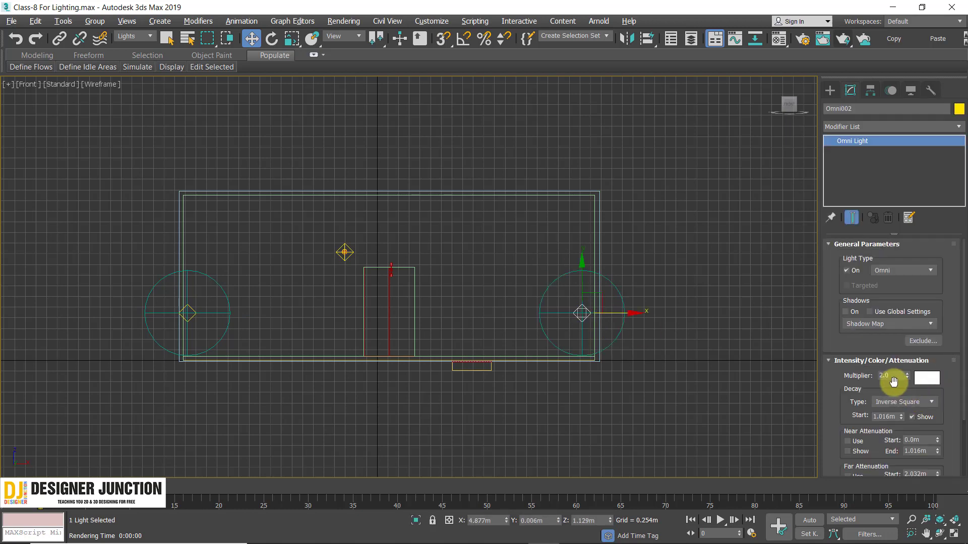
type("3")
key("Return")
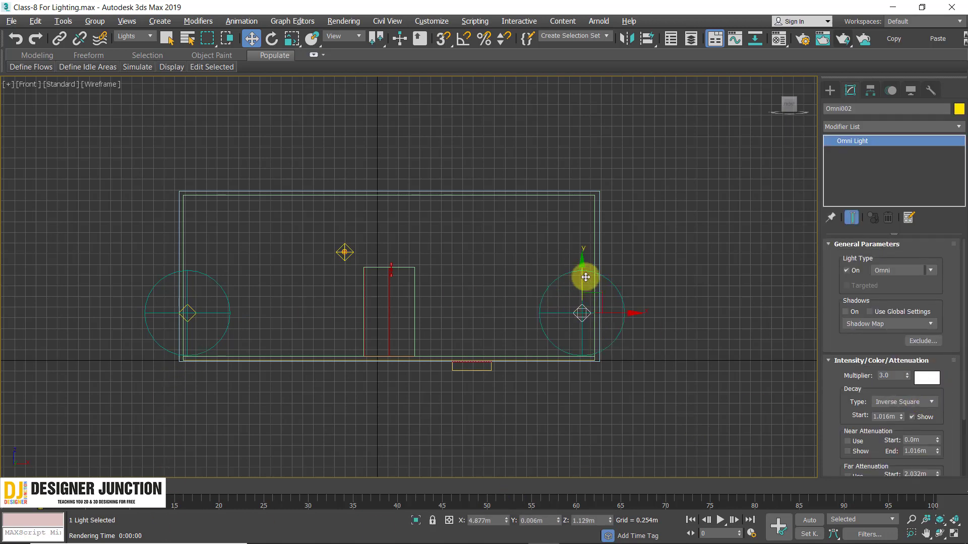
left_click_drag(583, 277, 583, 273)
left_click(181, 323)
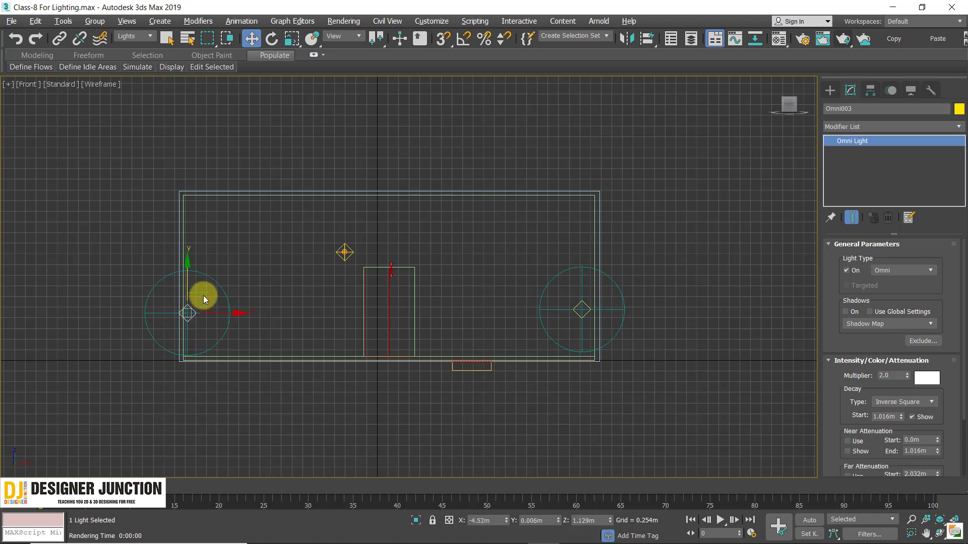
left_click_drag(205, 293, 205, 291)
Render the PhysCamera001 view with both side omni lights and examine the result in the maximized frame.
key("alt+w")
left_click(706, 362)
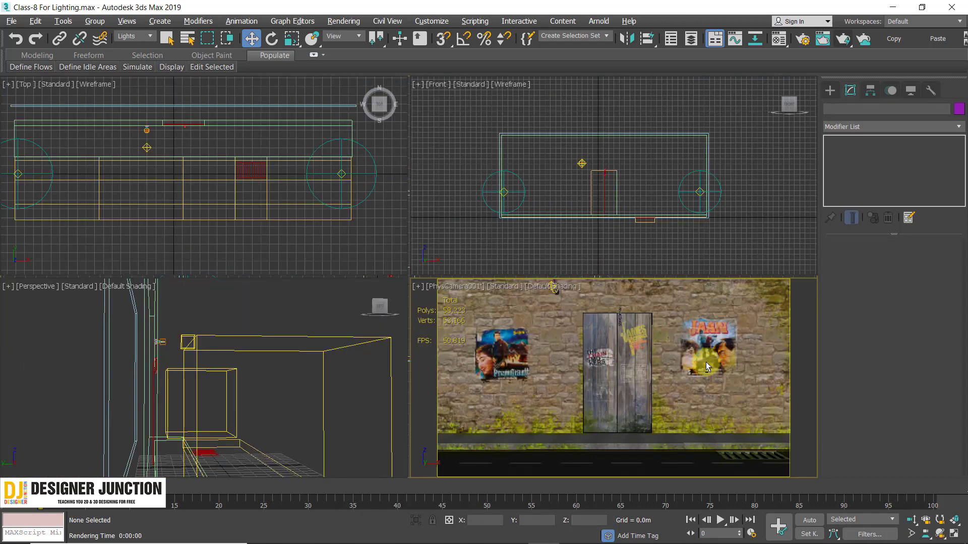
key("alt+w")
key("shift+q")
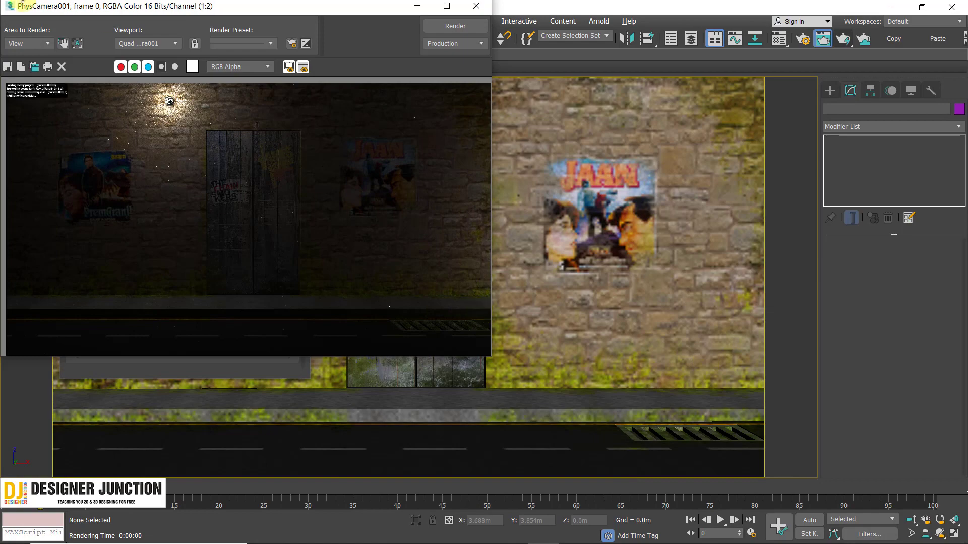
left_click_drag(28, 6, 373, 118)
left_click_drag(315, 127, 262, 56)
double_click(262, 55)
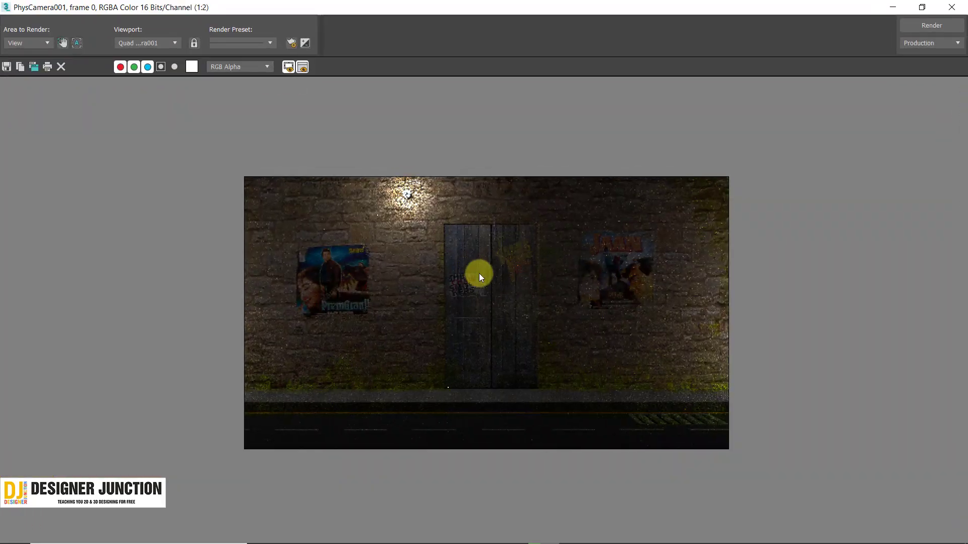
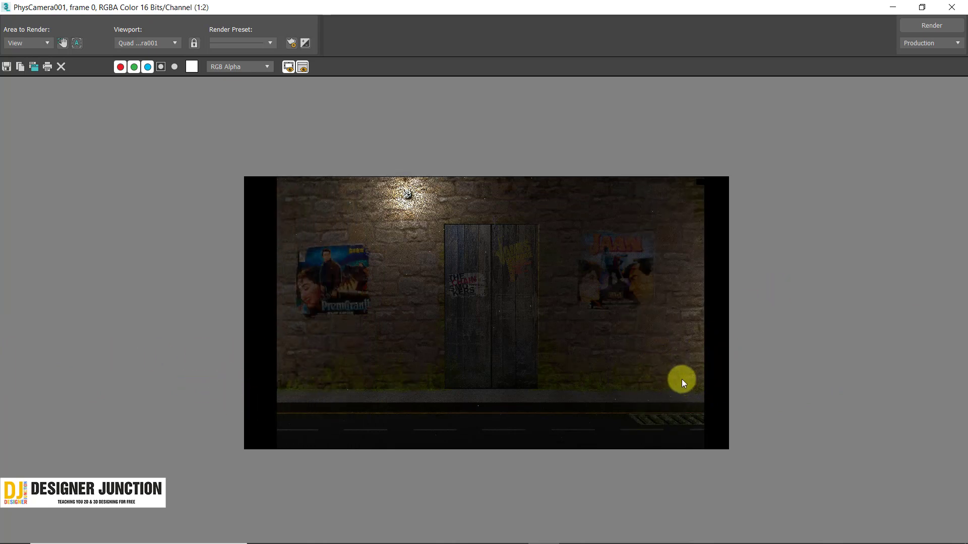
Examine the stone wall, posters and door up close in the render, and close the render window.
scroll(486, 279, "up", 1)
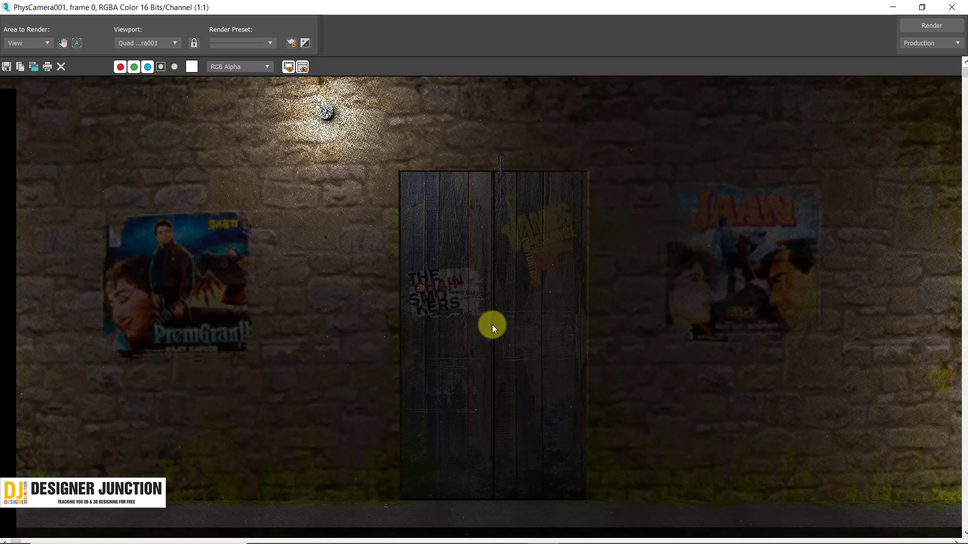
scroll(492, 325, "down", 1)
scroll(877, 426, "up", 1)
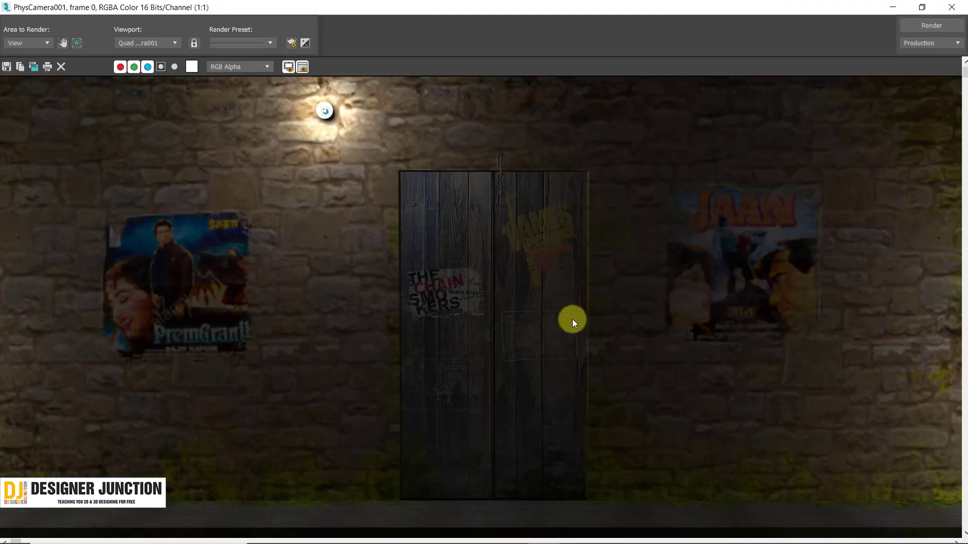
middle_click_drag(523, 317, 525, 286)
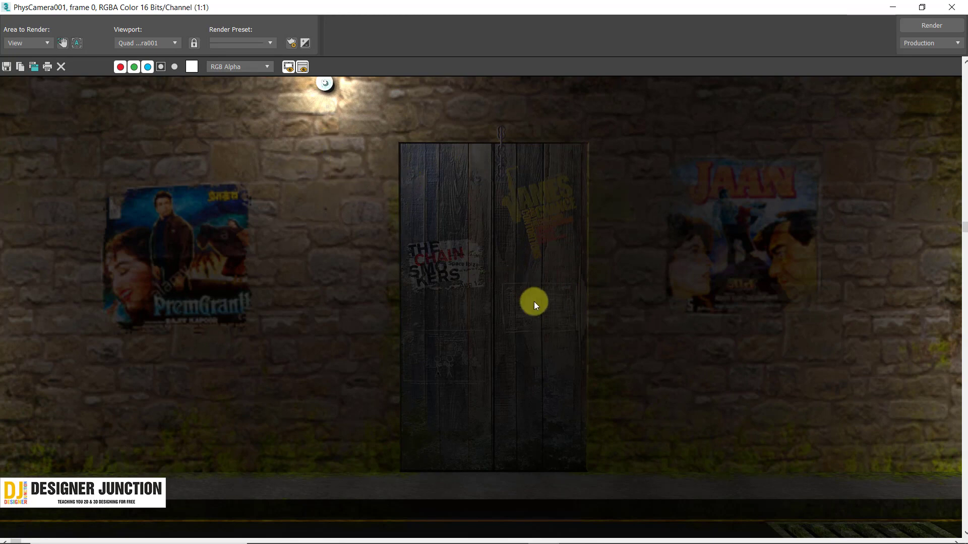
scroll(441, 155, "up", 1)
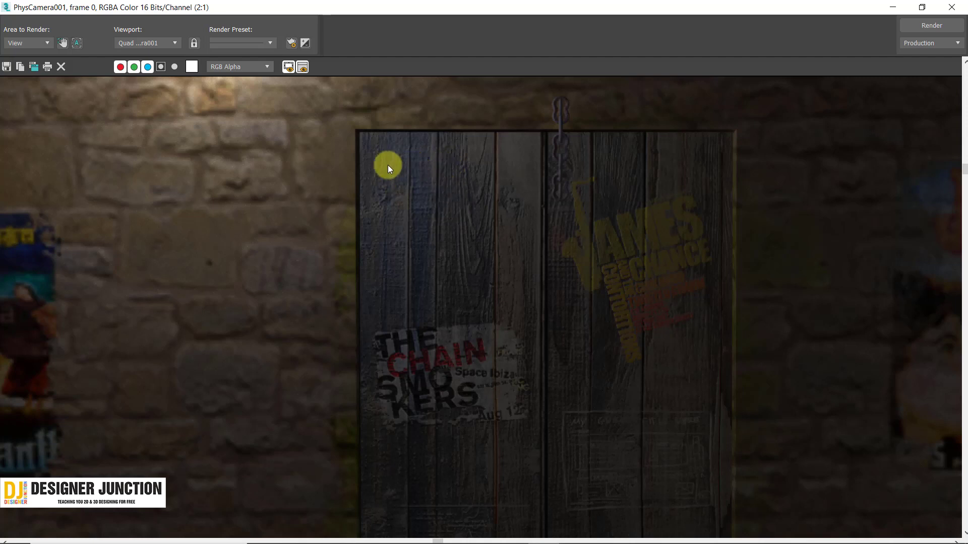
left_click(955, 8)
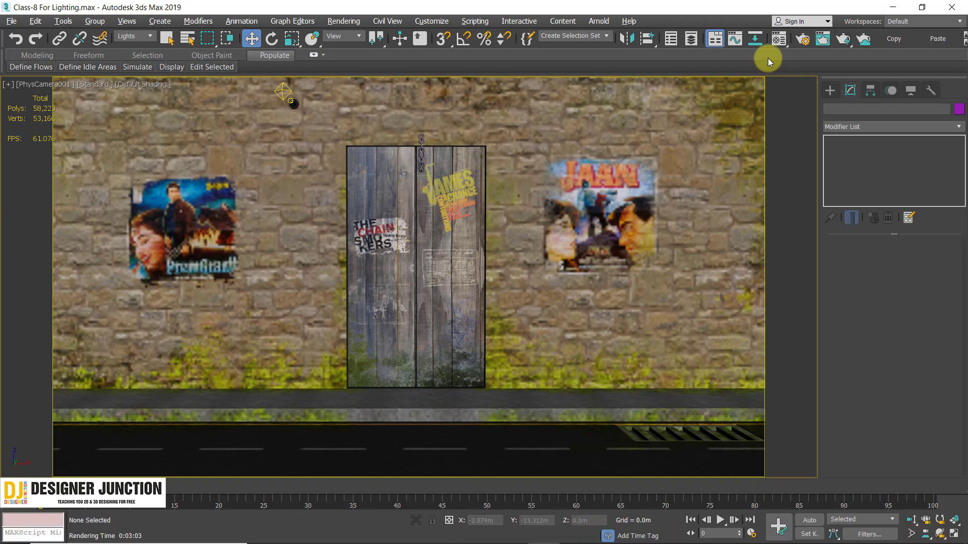
Open the settings of the door material's bump map, Gate UVW Bump.jpg, in the Material Editor.
left_click(778, 41)
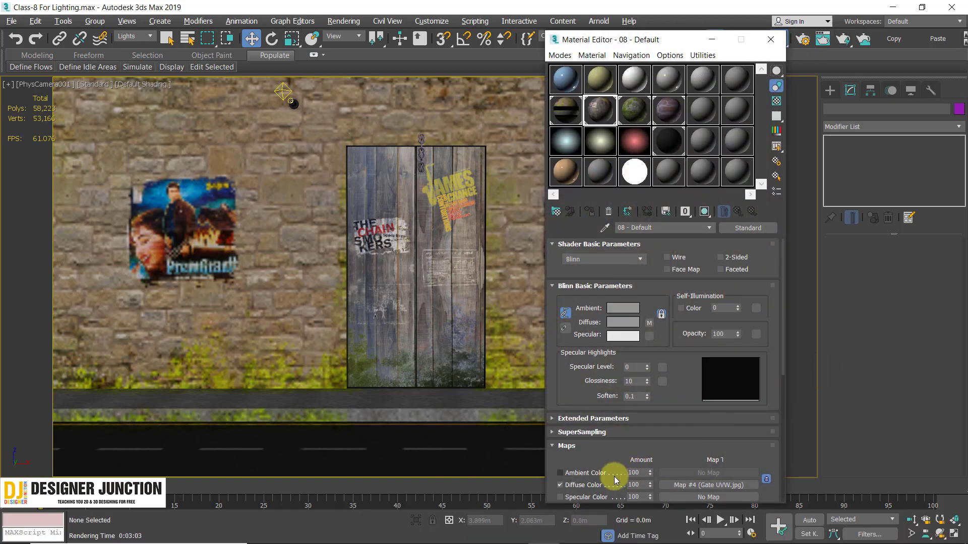
left_click_drag(682, 400, 700, 145)
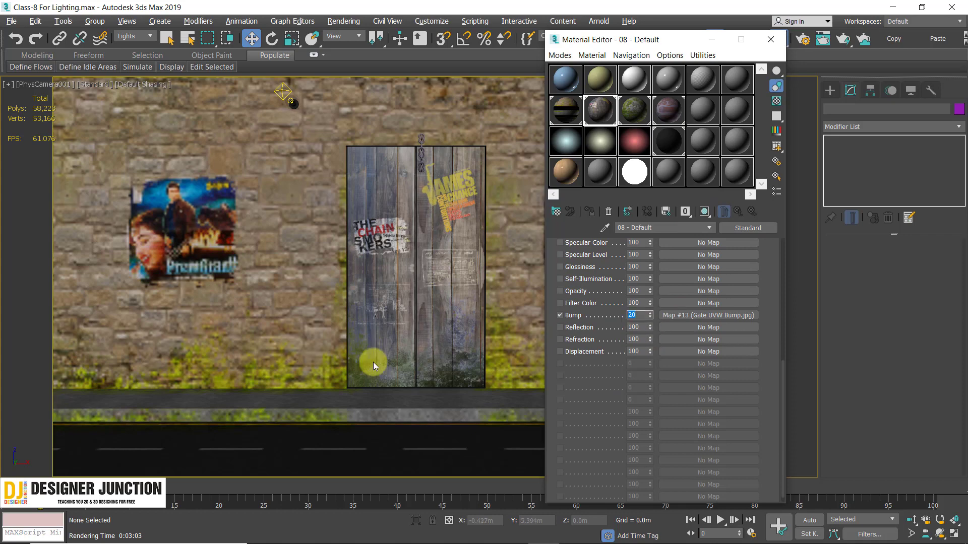
left_click_drag(771, 318, 754, 413)
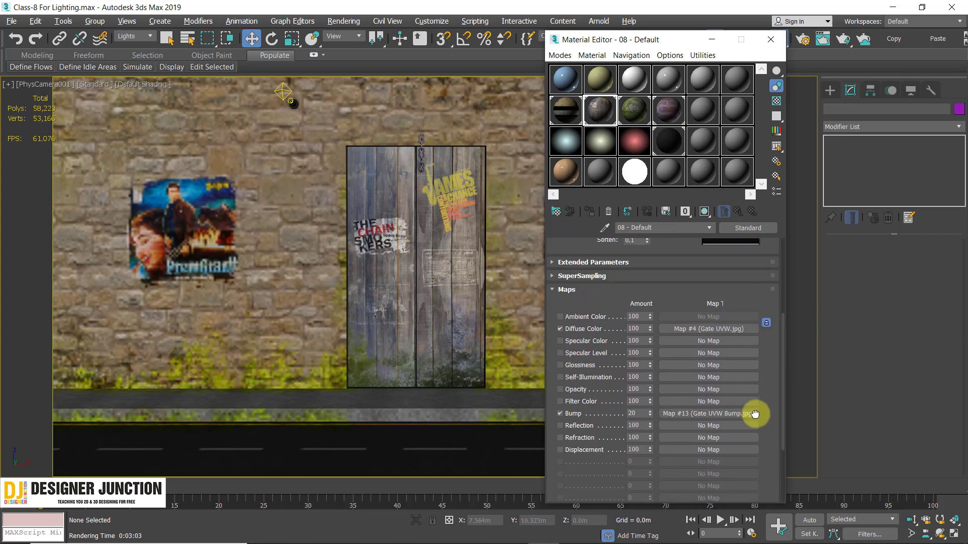
left_click(706, 415)
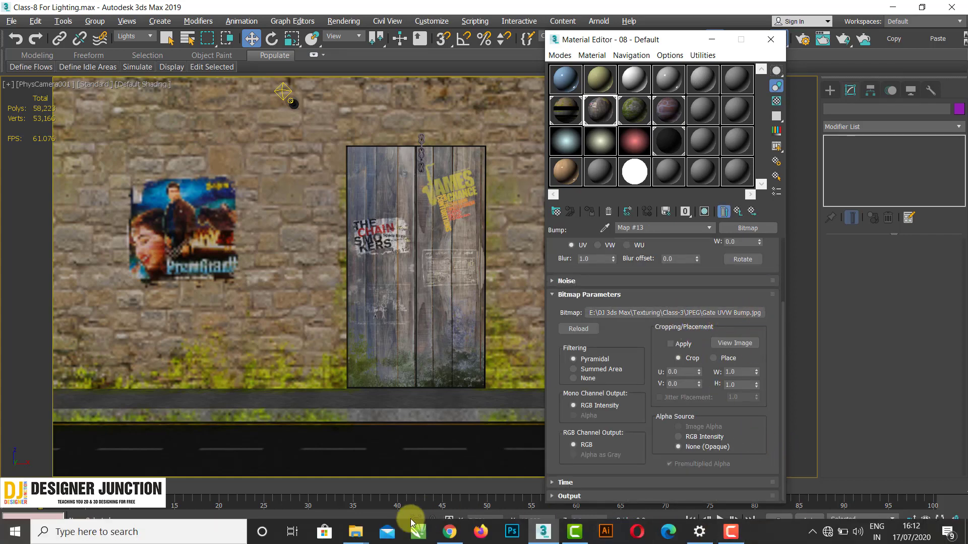
Open Gate UVW.psd from the Class-3 folder in Photoshop, inspect the door texture's logos and close the document.
left_click(355, 532)
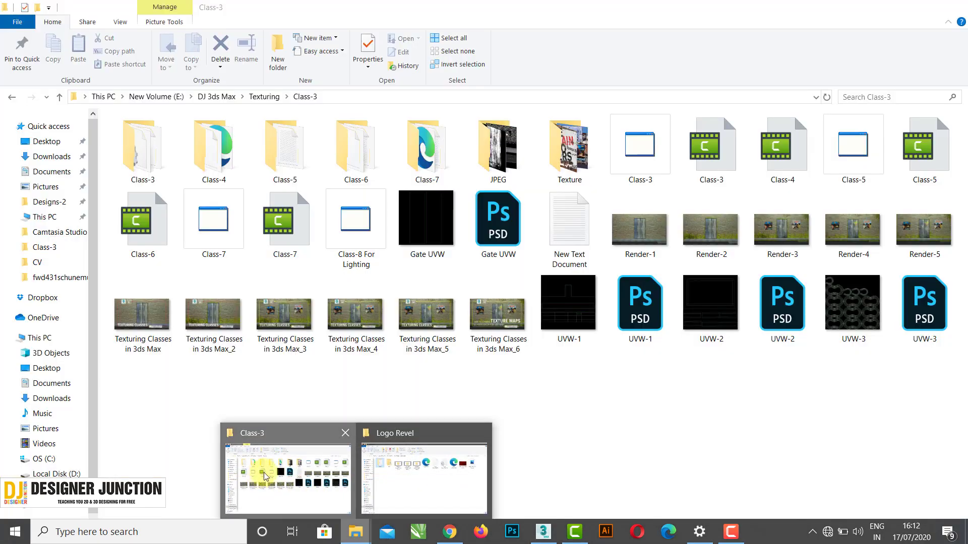
left_click(267, 479)
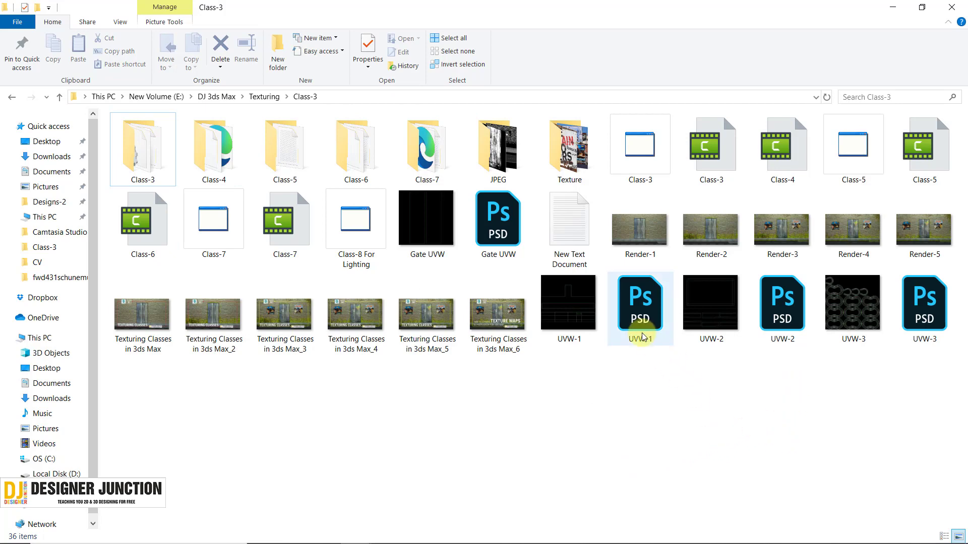
left_click(497, 229)
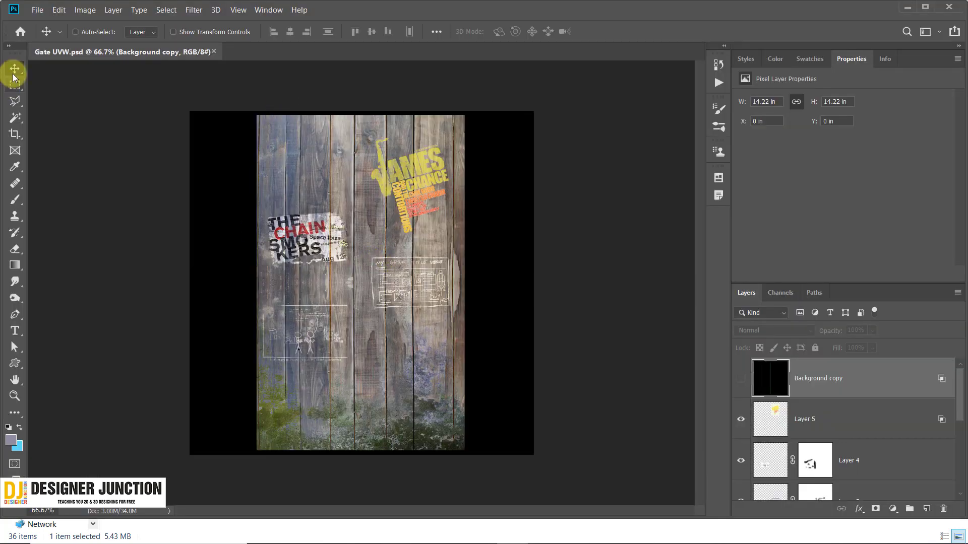
scroll(343, 246, "up", 3, "alt")
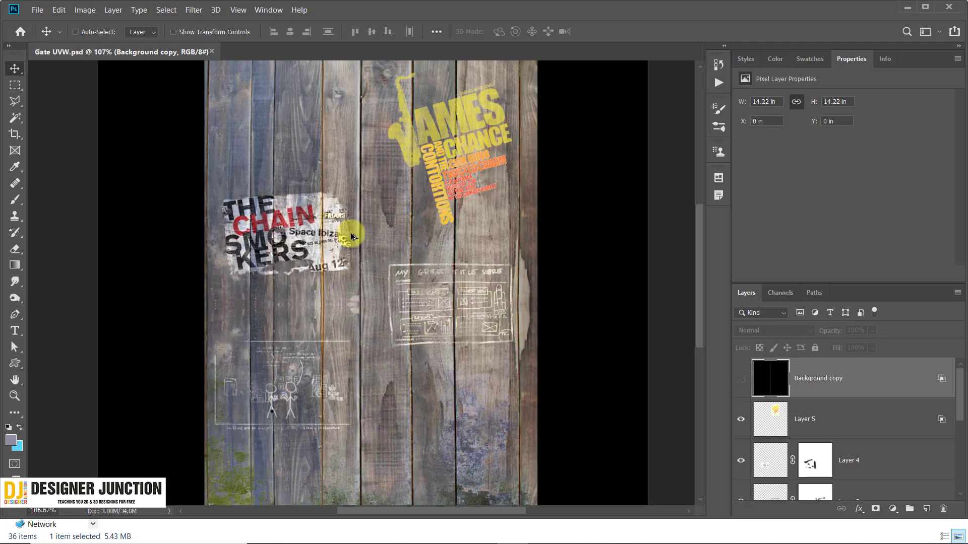
scroll(306, 239, "up", 2, "alt")
scroll(306, 239, "down", 3, "alt")
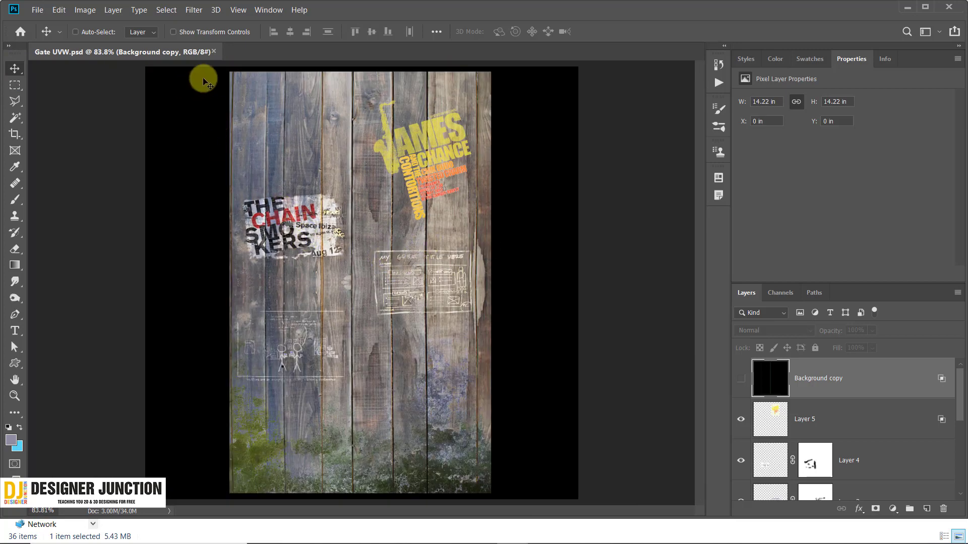
left_click(211, 51)
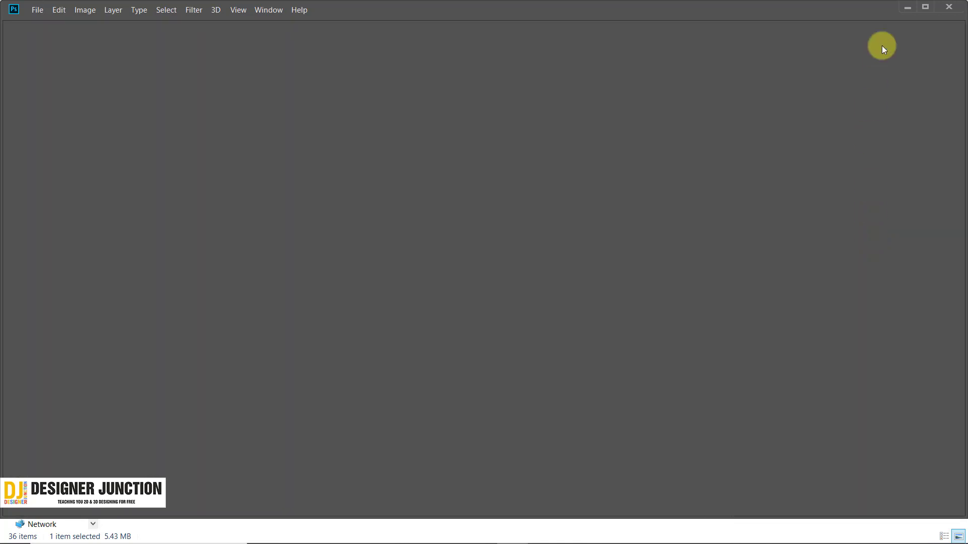
left_click(907, 8)
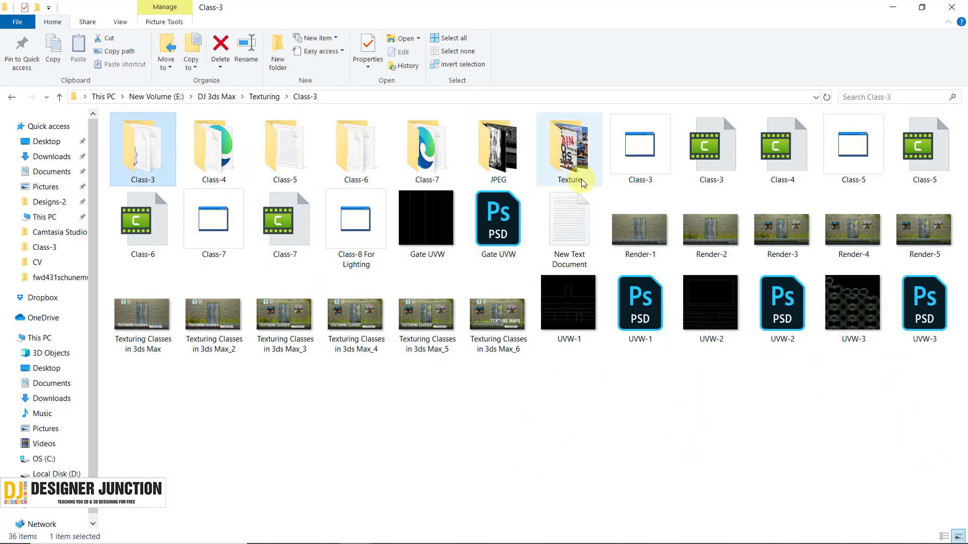
Open the bump texture Gate UVW Bump.jpg from the Class-3 JPEG folder in Photoshop.
left_click(489, 145)
double_click(489, 144)
left_click(138, 133)
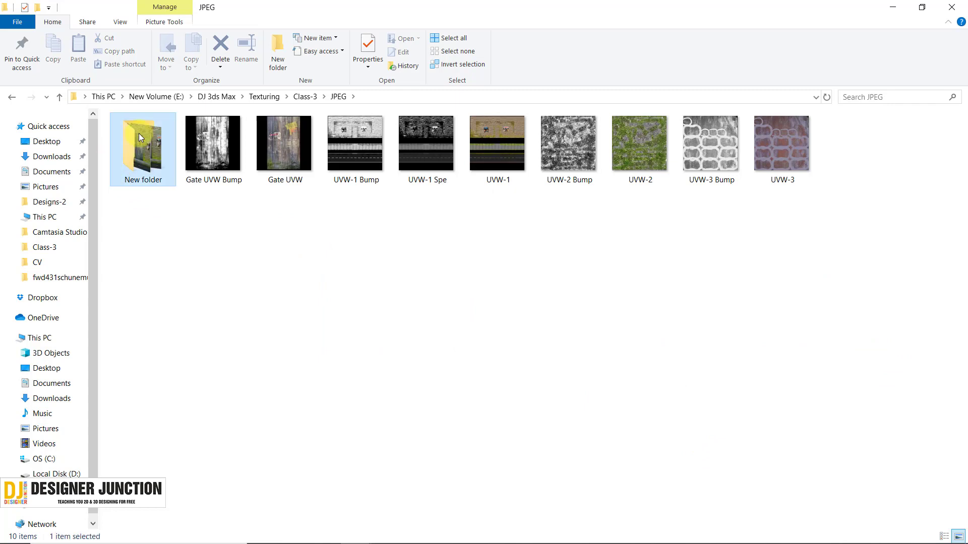
left_click(389, 324)
left_click(231, 168)
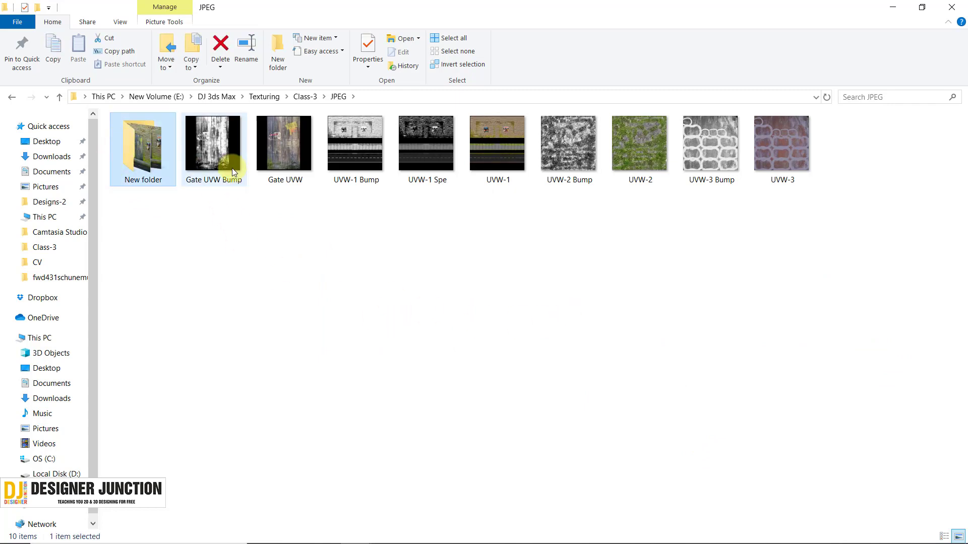
left_click_drag(217, 150, 652, 20)
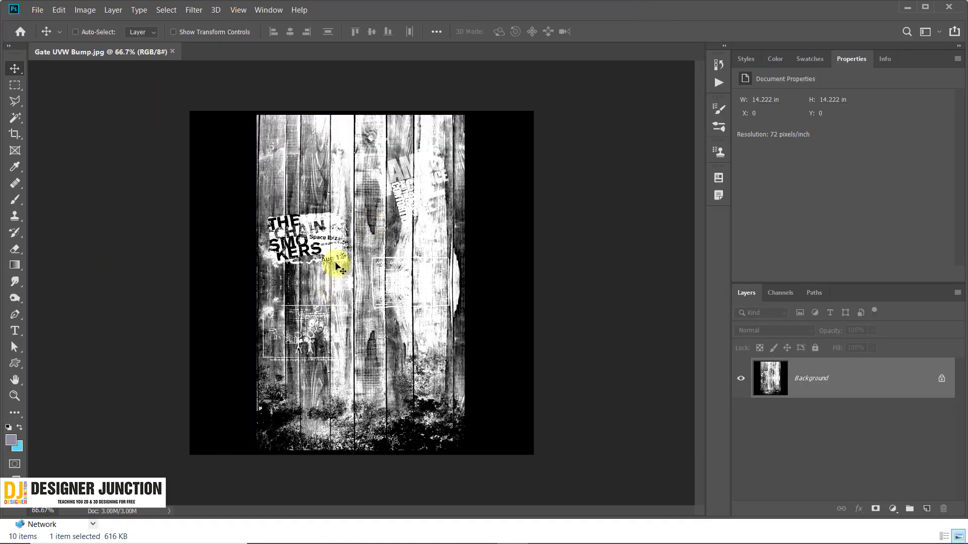
Inspect the logos in the bump texture and set the Brush tool to the Hard Round tip at 40 px.
scroll(282, 212, "up", 3, "alt")
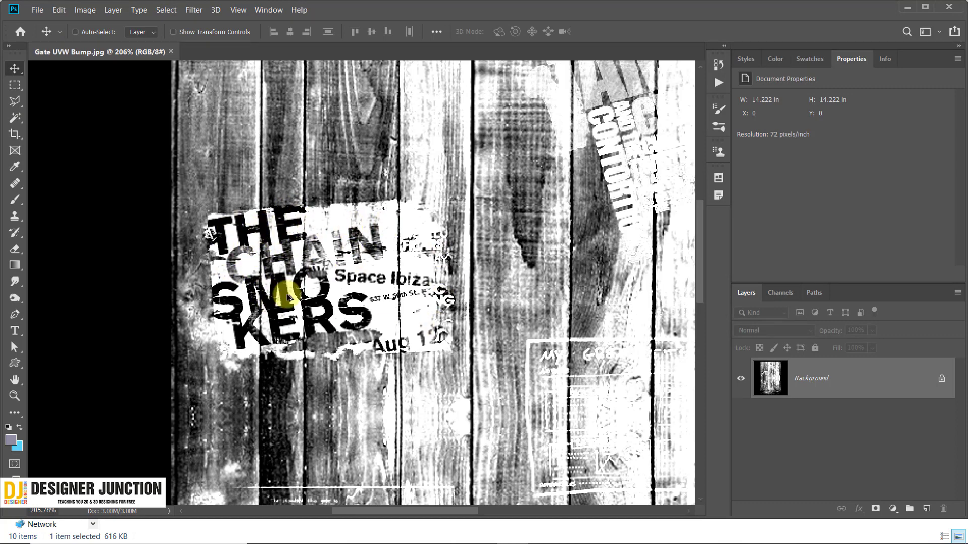
scroll(376, 275, "down", 1, "alt")
left_click_drag(509, 116, 467, 159)
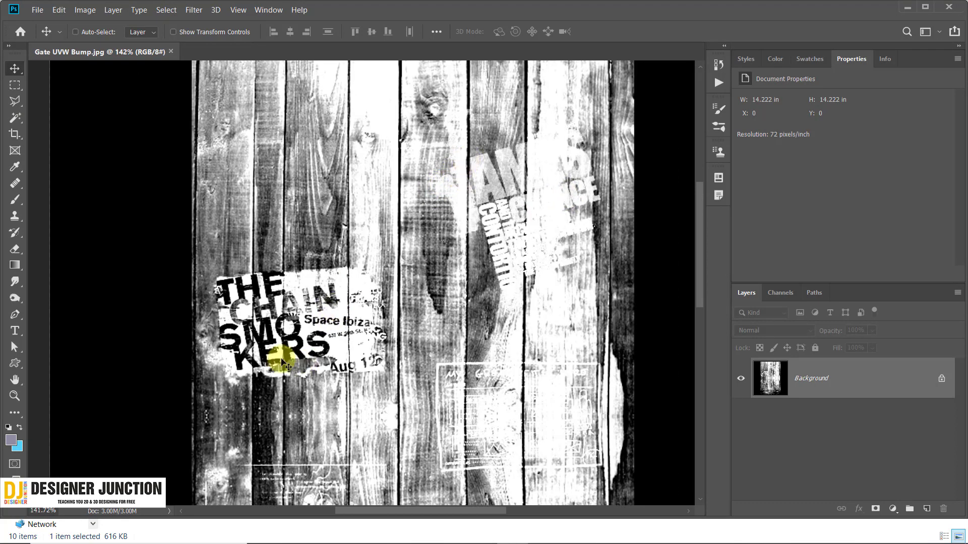
left_click_drag(274, 279, 287, 229)
left_click_drag(444, 217, 424, 267)
left_click_drag(310, 295, 316, 235)
left_click(14, 199)
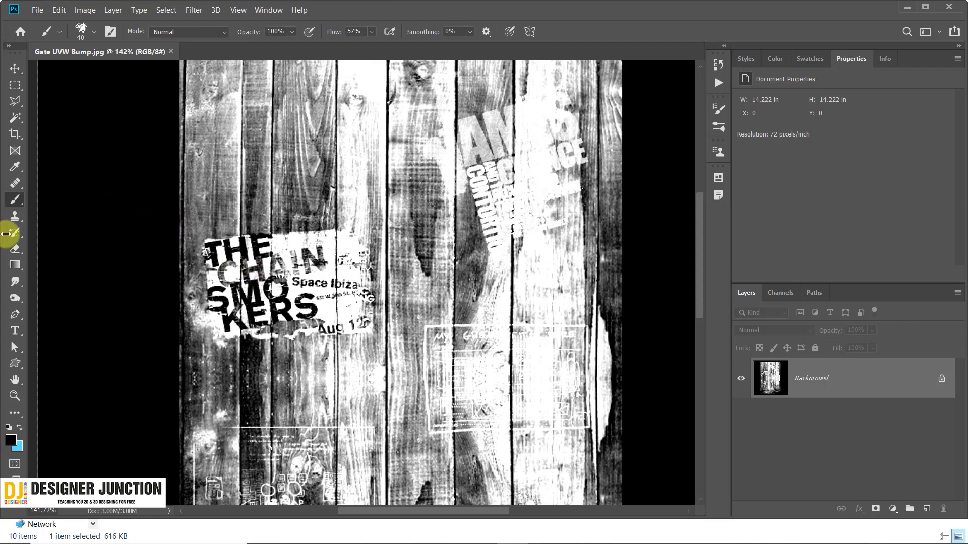
left_click(94, 32)
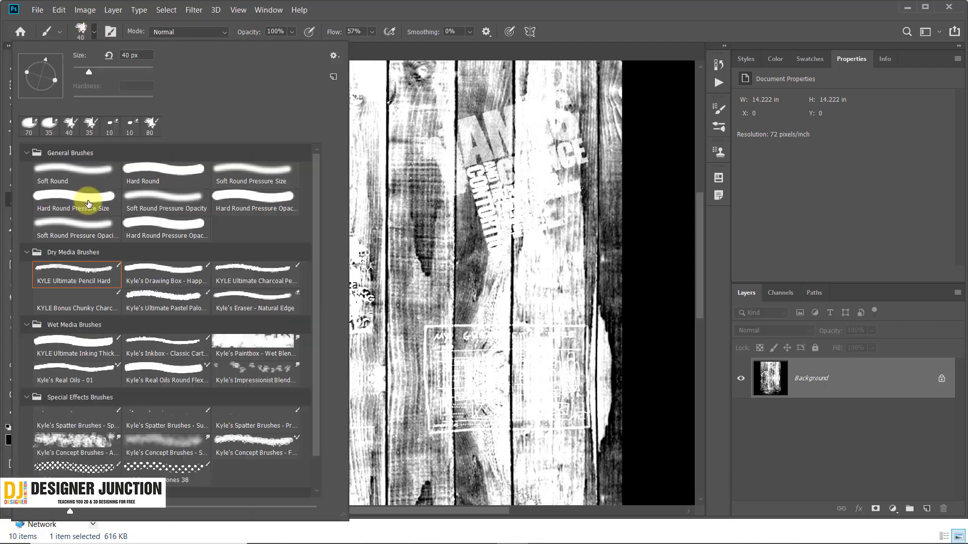
left_click(54, 182)
double_click(162, 170)
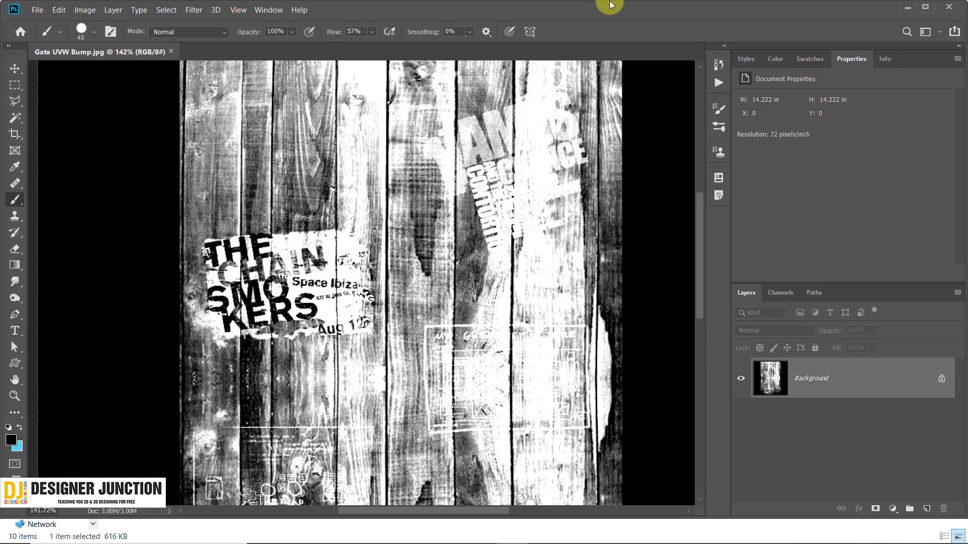
Try painting over The Chain Smokers logo in black, and undo the last stroke.
mouse_move(226, 255)
left_mouse_down()
mouse_move(304, 253)
mouse_move(282, 260)
mouse_move(224, 254)
mouse_move(348, 246)
mouse_move(357, 320)
mouse_move(234, 331)
mouse_move(218, 270)
mouse_move(218, 301)
mouse_move(237, 279)
mouse_move(328, 281)
mouse_move(241, 281)
mouse_move(322, 316)
mouse_move(234, 298)
mouse_move(317, 300)
left_mouse_up()
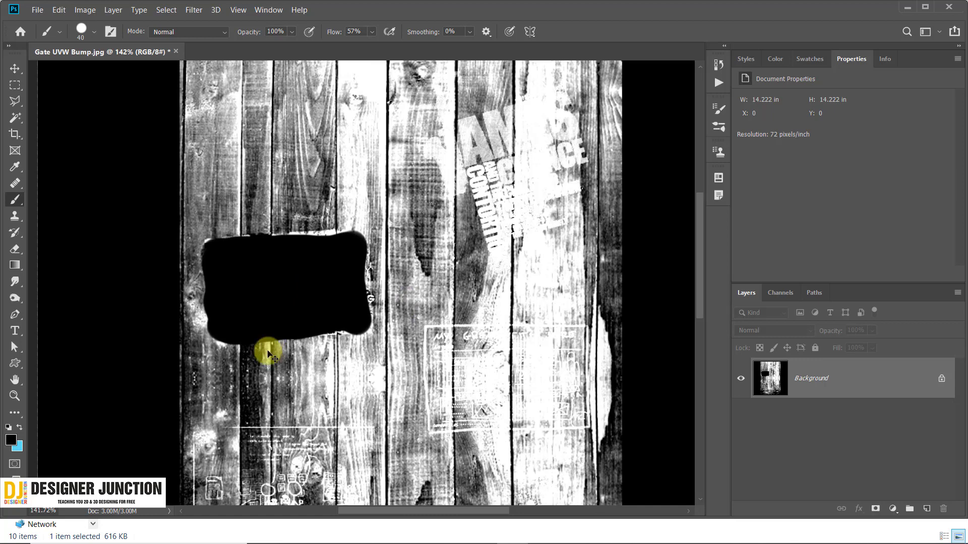
key("ctrl+z")
Set the foreground colour to white (ffffff) and paint over the whole Chain Smokers logo area.
left_click(12, 444)
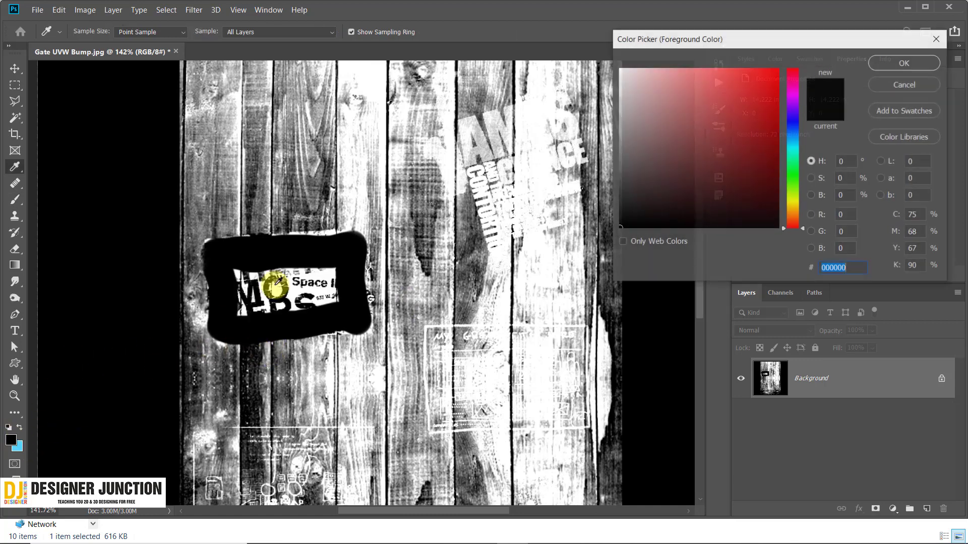
left_click_drag(663, 120, 616, 65)
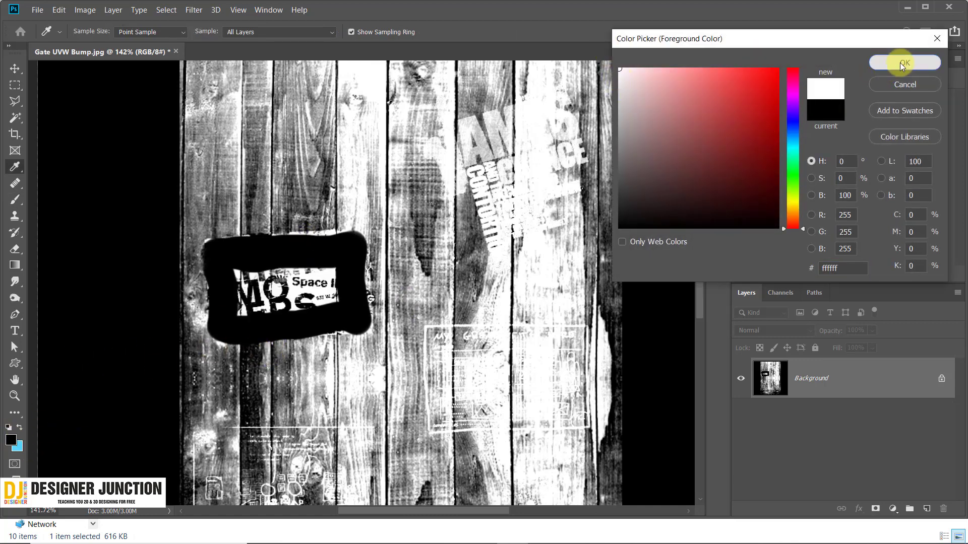
left_click(902, 62)
key("b")
mouse_move(213, 254)
left_mouse_down()
mouse_move(333, 241)
mouse_move(361, 323)
mouse_move(220, 332)
mouse_move(214, 275)
mouse_move(313, 265)
mouse_move(237, 281)
mouse_move(221, 315)
mouse_move(344, 291)
mouse_move(233, 300)
mouse_move(339, 309)
left_mouse_up()
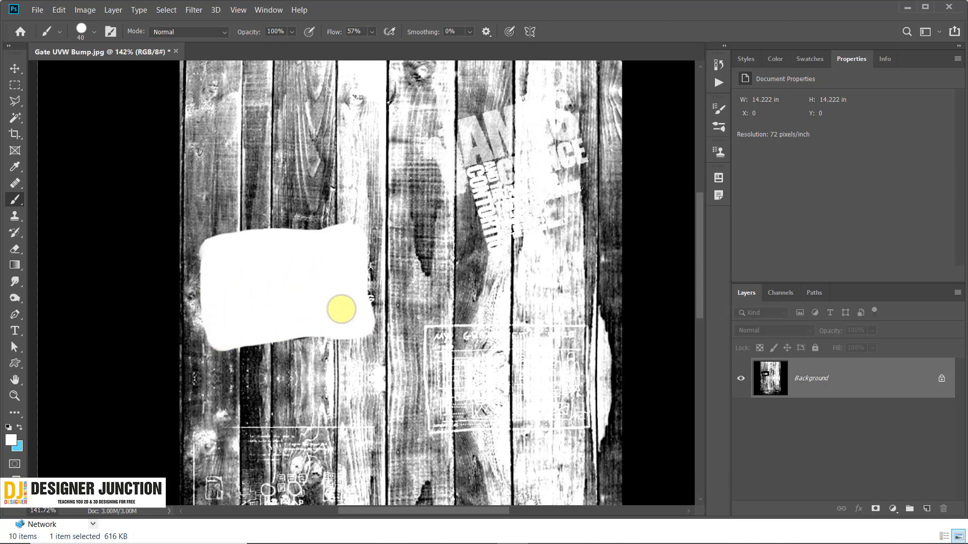
Paint over the James Chance logo in white, reducing the brush to 15 px for its saxophone shape.
mouse_move(472, 145)
left_mouse_down()
mouse_move(489, 231)
mouse_move(550, 229)
mouse_move(573, 158)
mouse_move(564, 126)
mouse_move(553, 99)
mouse_move(476, 121)
mouse_move(547, 130)
mouse_move(484, 129)
mouse_move(493, 212)
mouse_move(546, 166)
mouse_move(493, 192)
mouse_move(509, 166)
mouse_move(498, 156)
mouse_move(495, 222)
left_mouse_up()
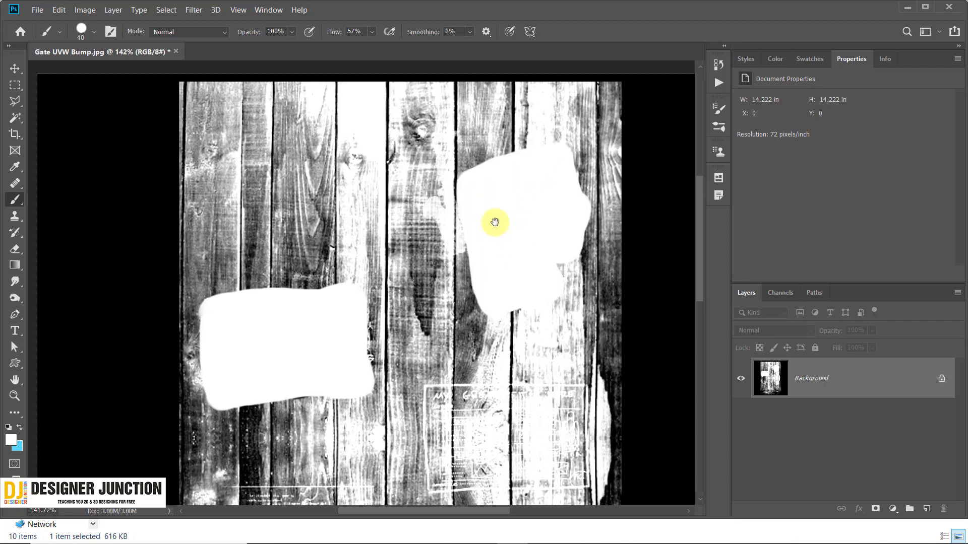
key("bracketleft")
key("bracketleft")
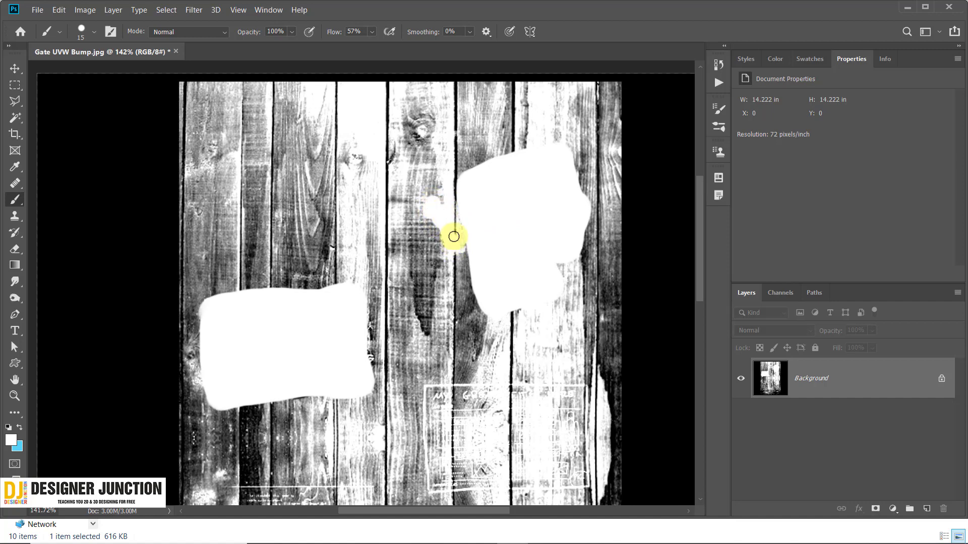
mouse_move(453, 237)
left_mouse_down()
mouse_move(460, 250)
mouse_move(456, 196)
mouse_move(444, 190)
left_mouse_up()
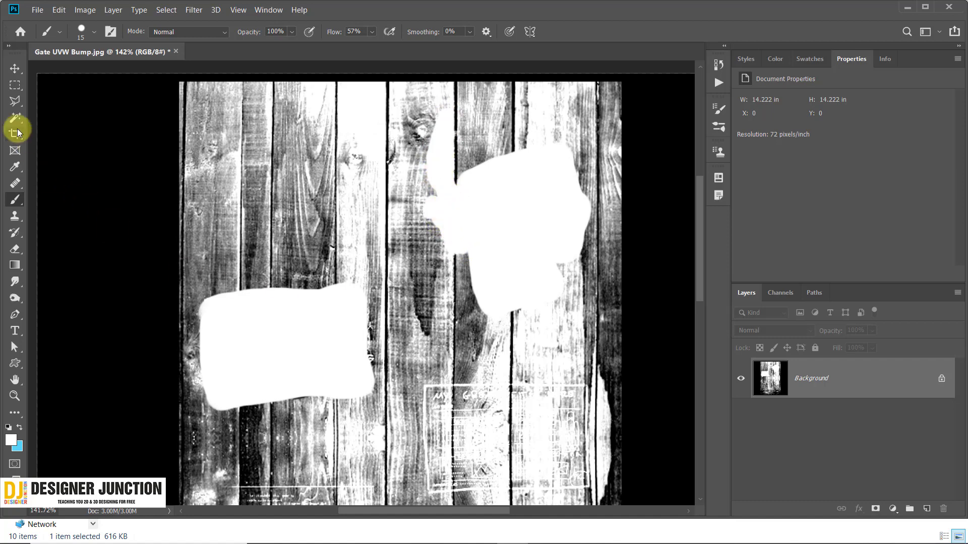
Save Gate UVW Bump.jpg and return to 3ds Max after previewing the saved image from the JPEG folder.
left_click(15, 69)
key("ctrl+s")
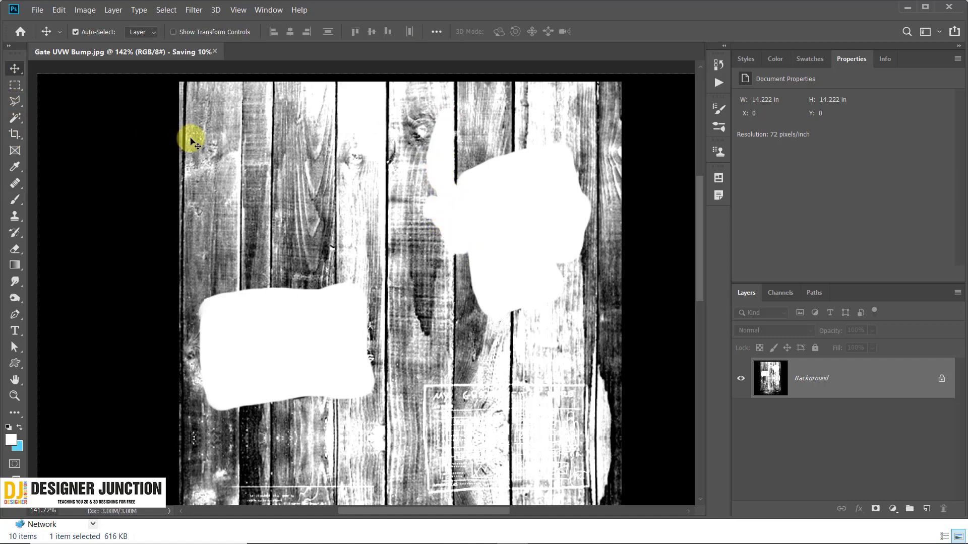
left_click(906, 7)
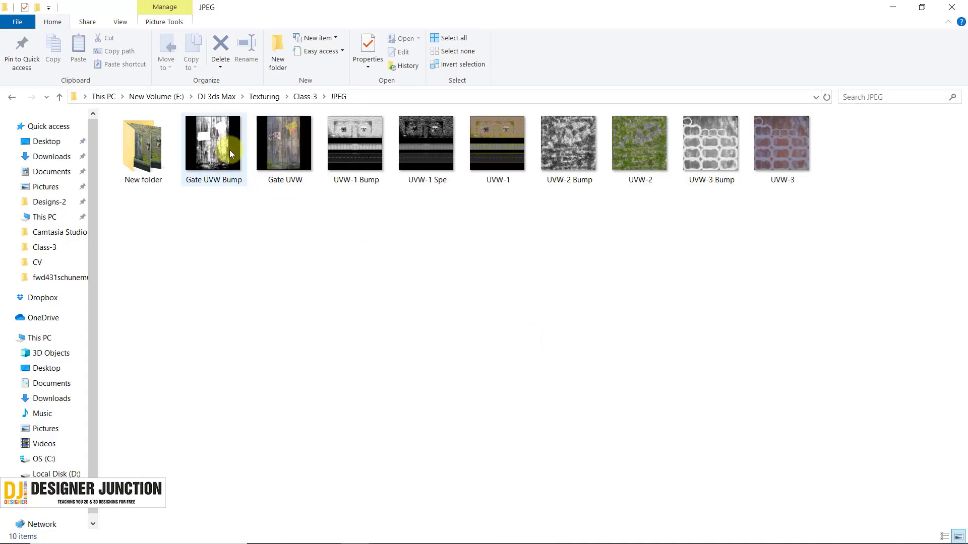
double_click(222, 146)
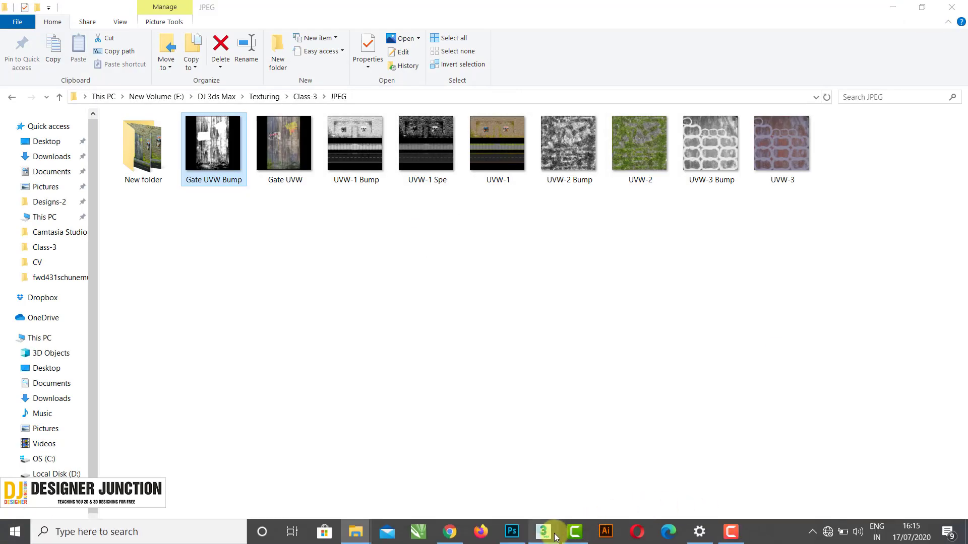
left_click(545, 531)
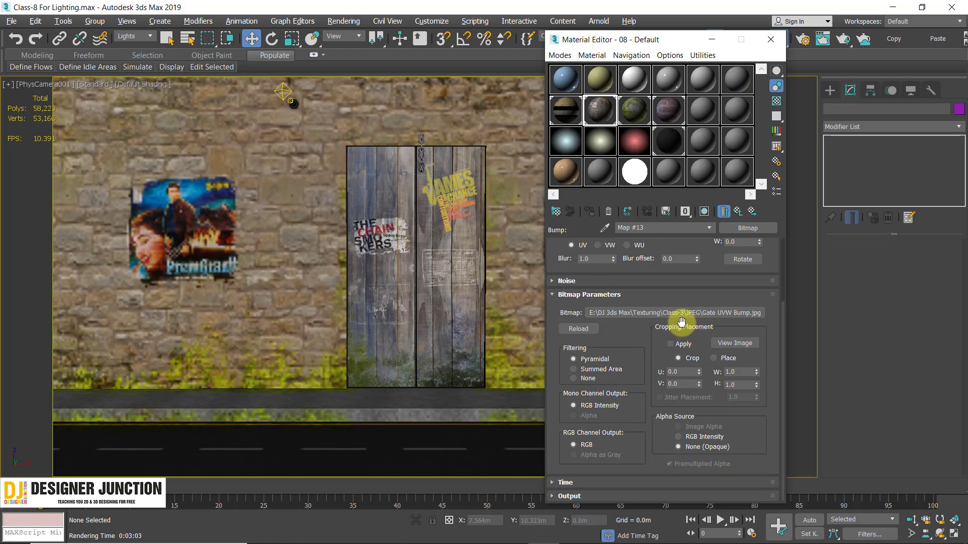
View the Gate UVW Bump.jpg bitmap used as the door's bump map and close the Material Editor.
left_click(725, 343)
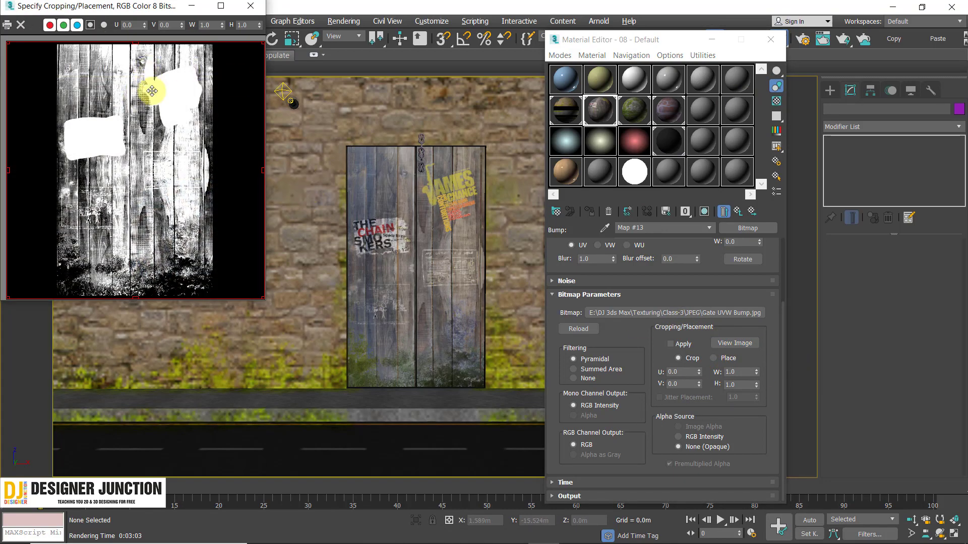
left_click(252, 14)
left_click(770, 39)
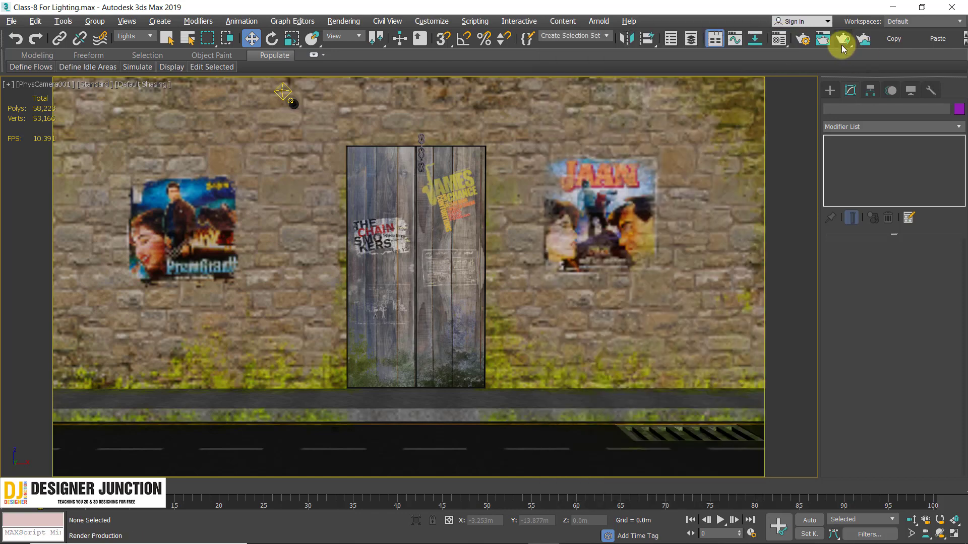
Render the PhysCamera001 view and maximize the render window.
left_click(842, 45)
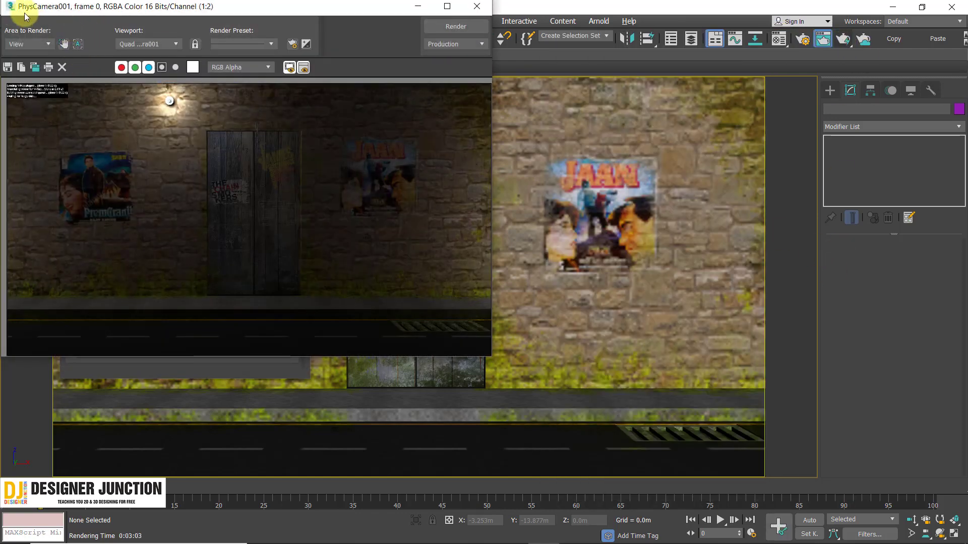
left_click_drag(22, 10, 262, 62)
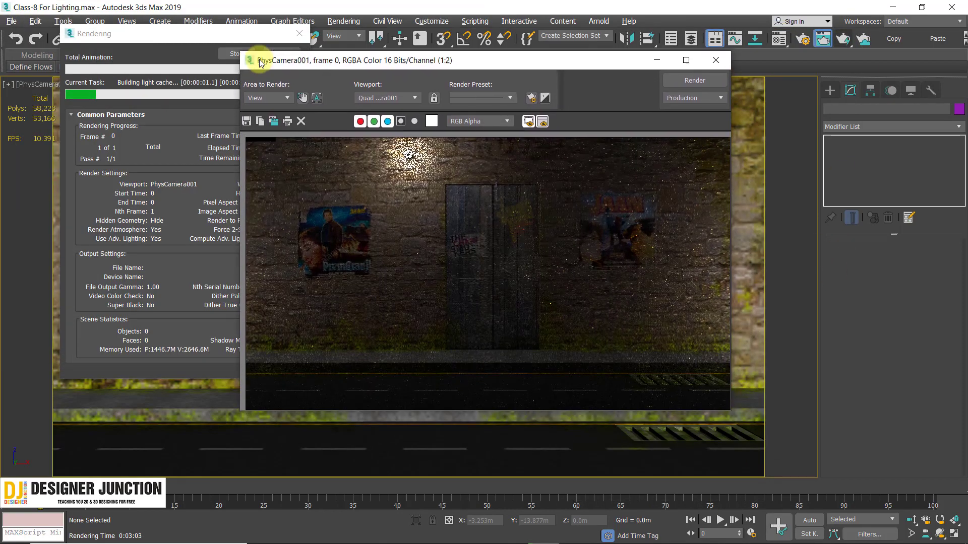
double_click(262, 62)
Examine the door's wood grain and painted logos in the render at close range.
scroll(497, 280, "up", 1)
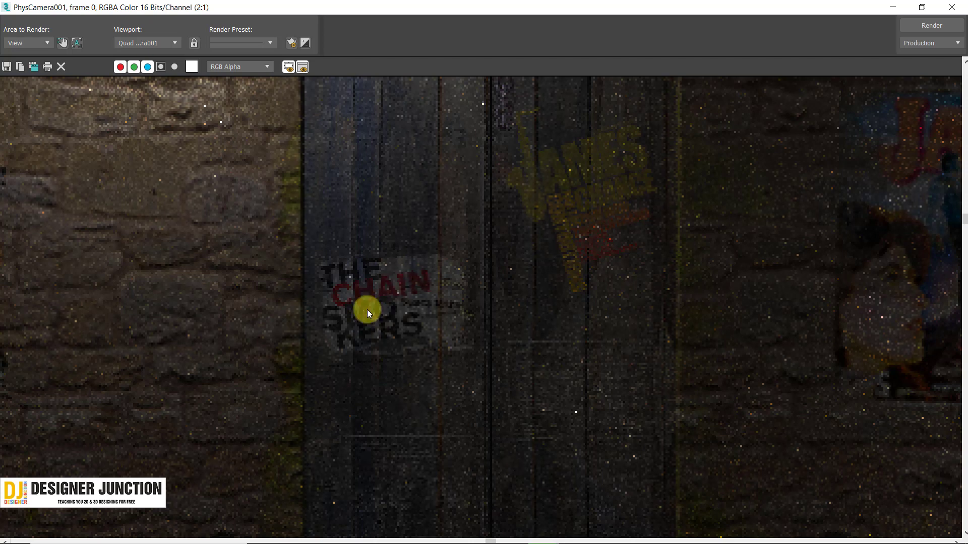
scroll(579, 225, "down", 1)
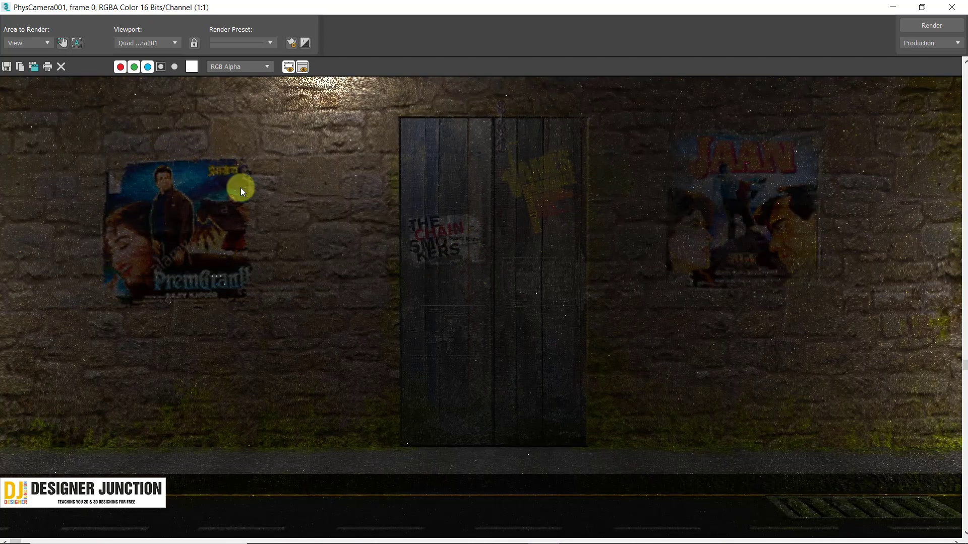
scroll(192, 291, "down", 1)
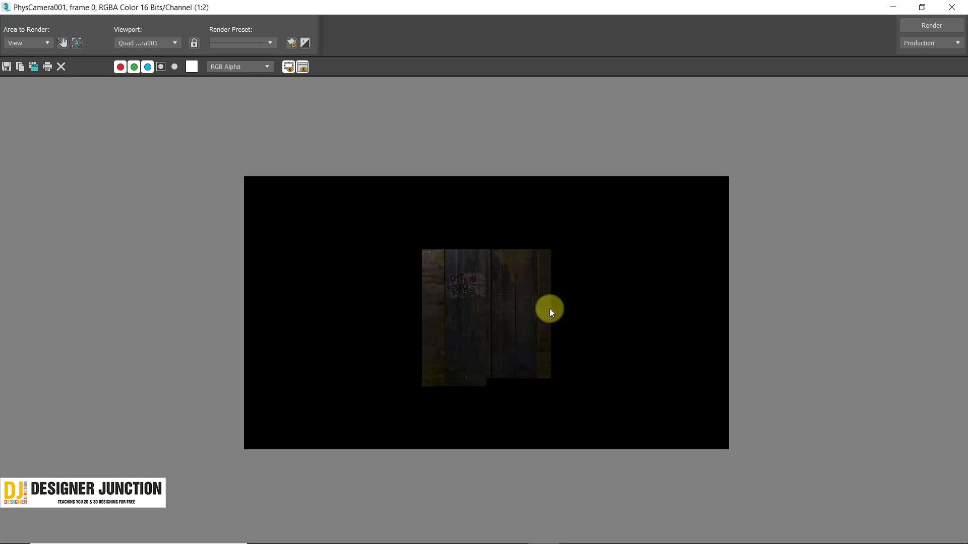
scroll(550, 309, "up", 1)
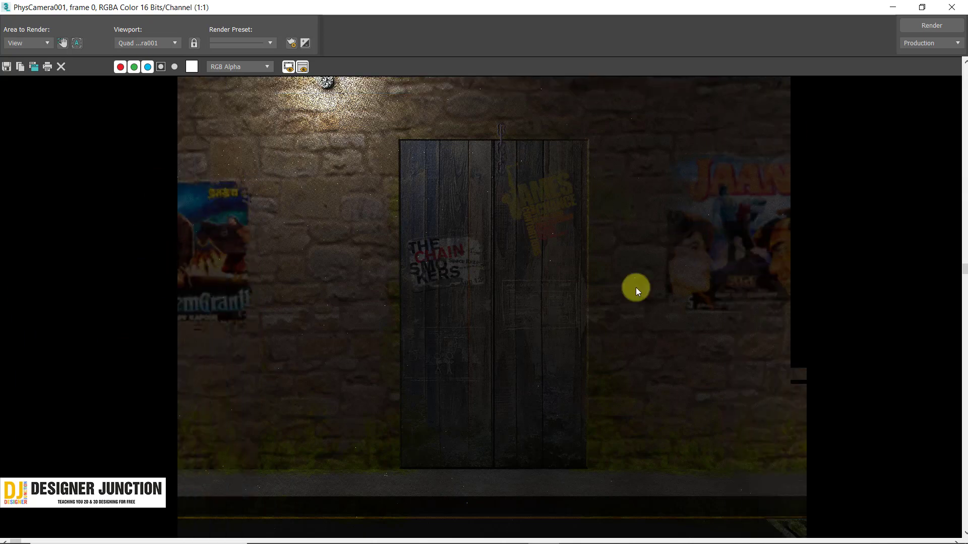
scroll(376, 146, "up", 1)
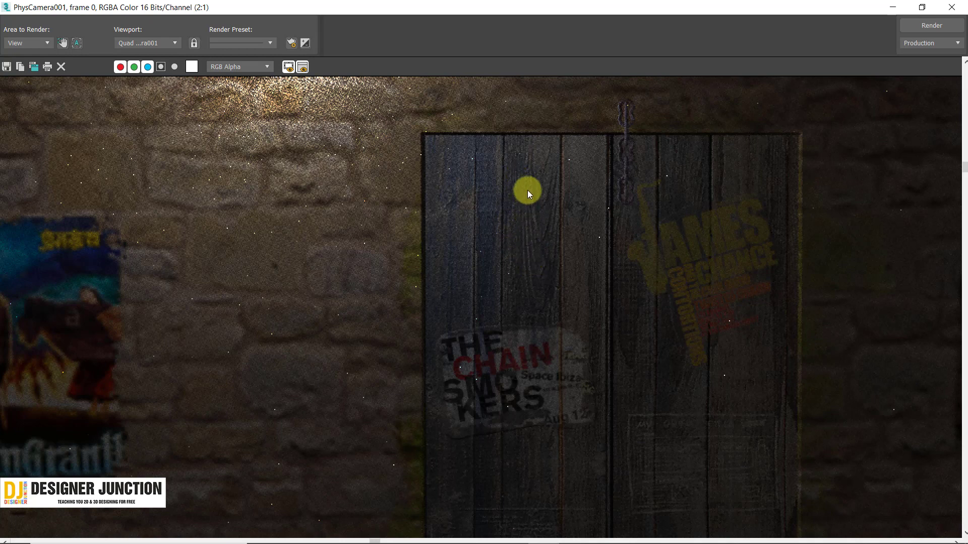
middle_click_drag(659, 309, 667, 225)
scroll(667, 225, "down", 1)
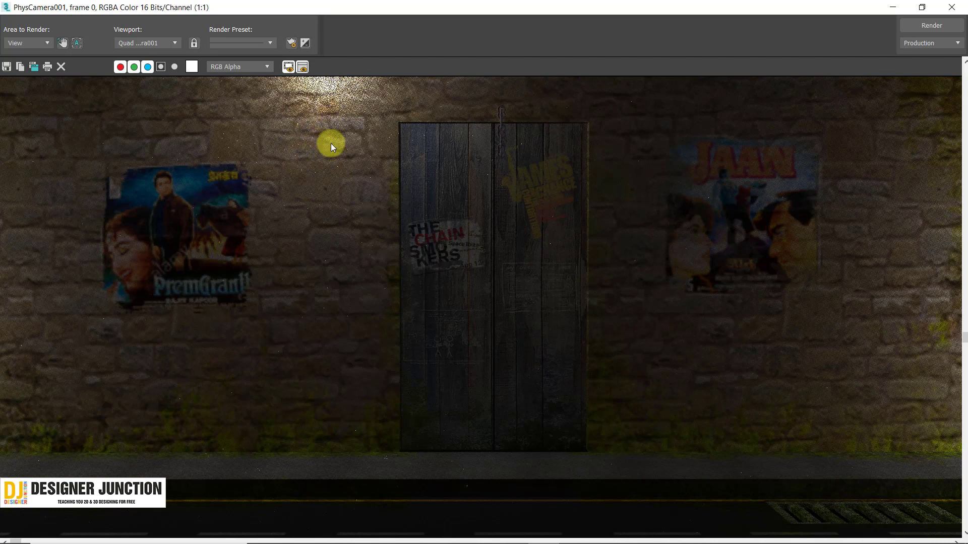
scroll(475, 107, "up", 1)
middle_click_drag(475, 107, 466, 183)
scroll(249, 288, "down", 1)
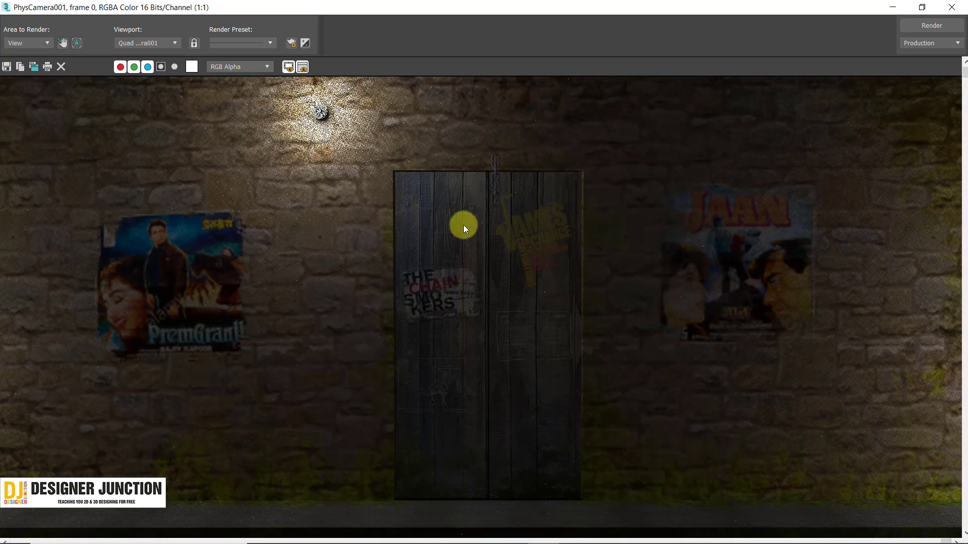
scroll(513, 272, "up", 1)
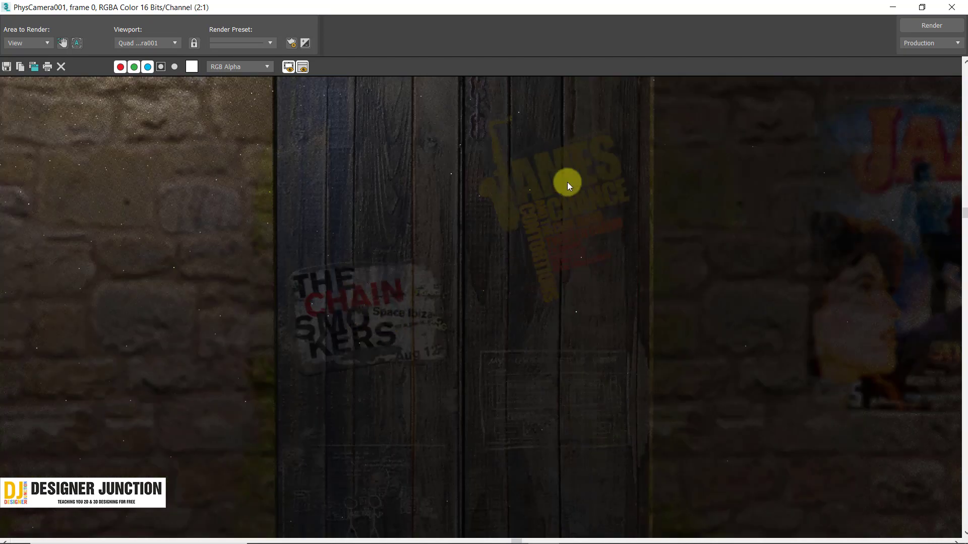
scroll(567, 183, "down", 1)
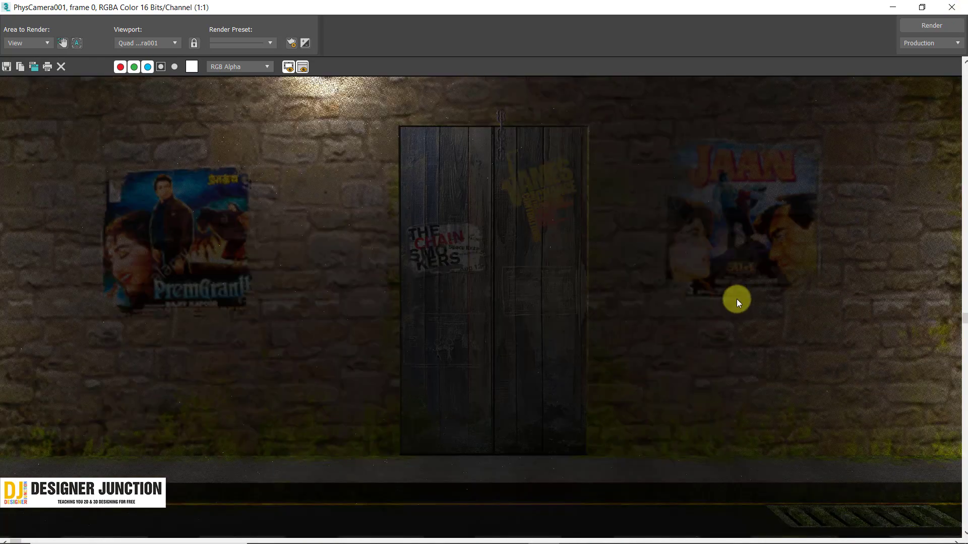
Compare the posters, brick wall and street lighting across the whole rendered scene.
scroll(455, 135, "up", 1)
scroll(522, 186, "down", 1)
scroll(561, 198, "down", 1)
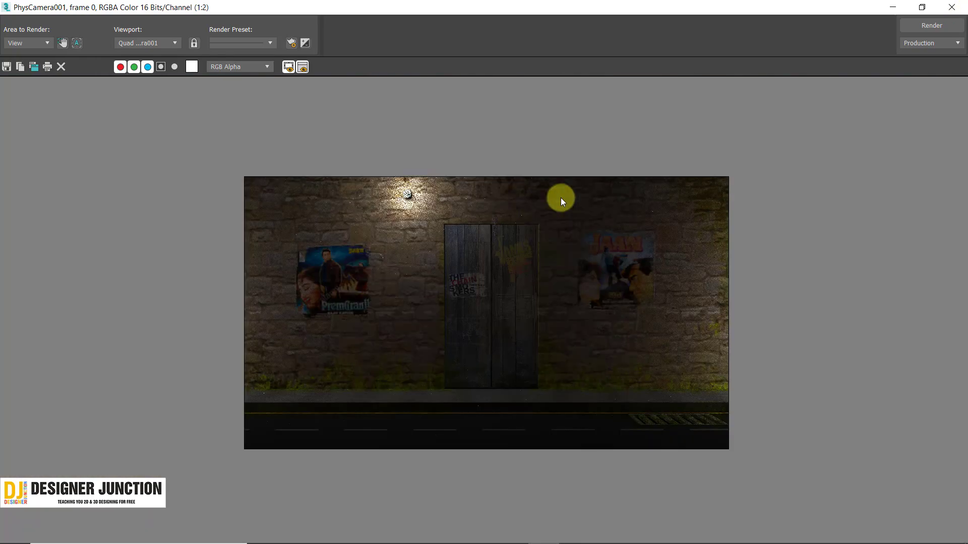
scroll(898, 444, "up", 1)
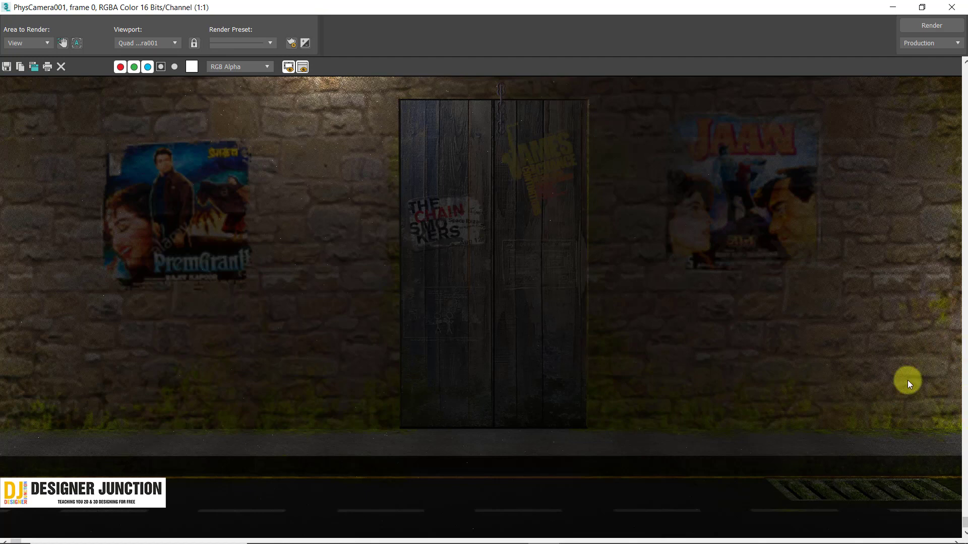
scroll(256, 389, "down", 1)
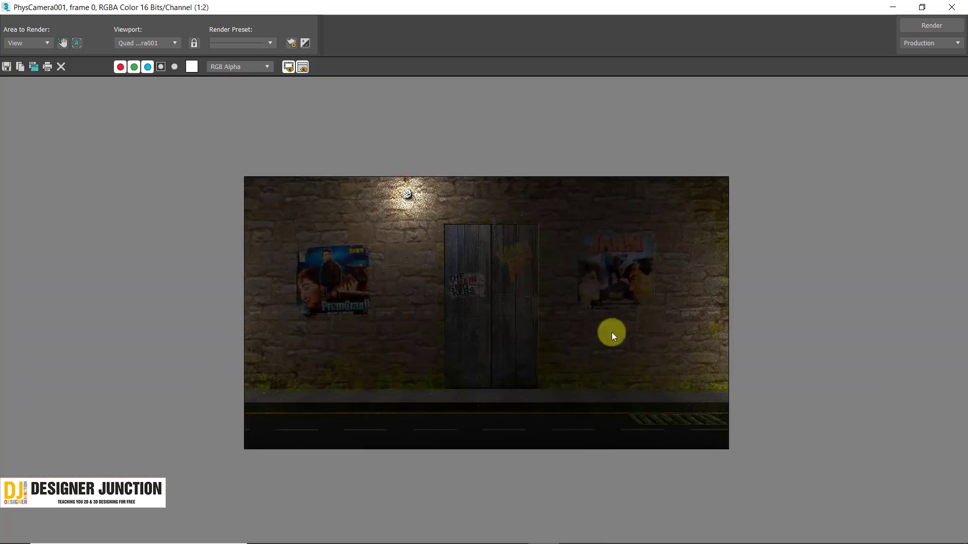
scroll(637, 376, "up", 1)
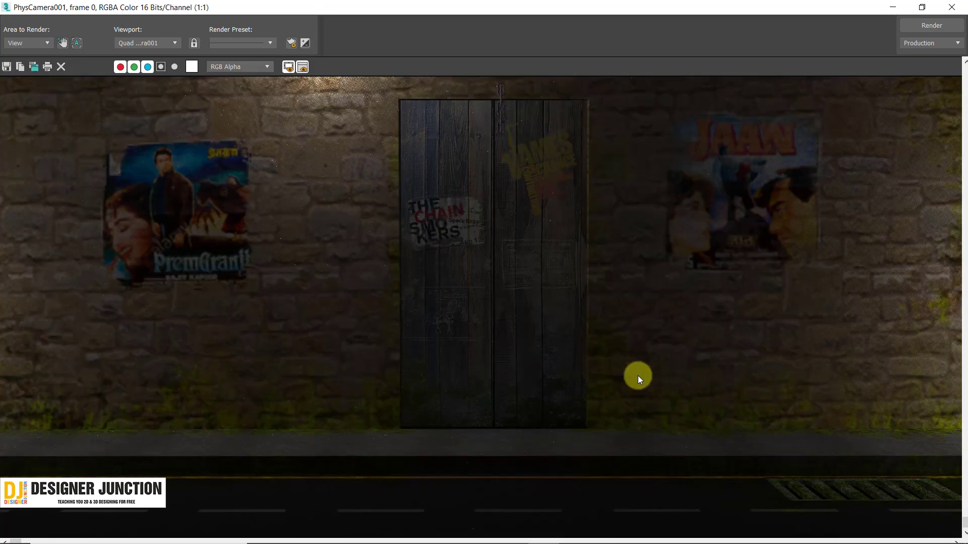
scroll(637, 376, "down", 1)
scroll(637, 376, "up", 1)
scroll(637, 375, "down", 1)
scroll(636, 375, "down", 1)
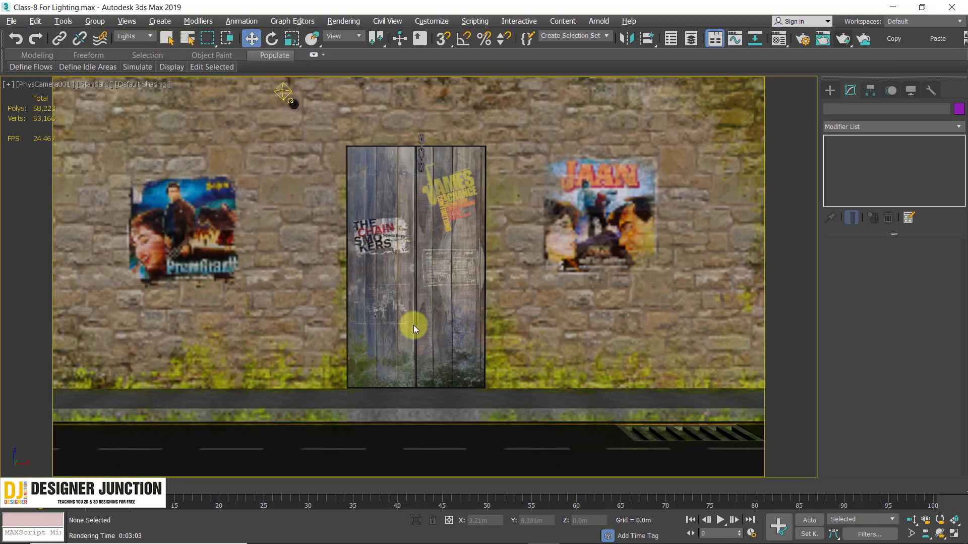
In the Top view, tint the light of Omni002 at the street's east end pale cyan, with red at 219.
key("alt+w")
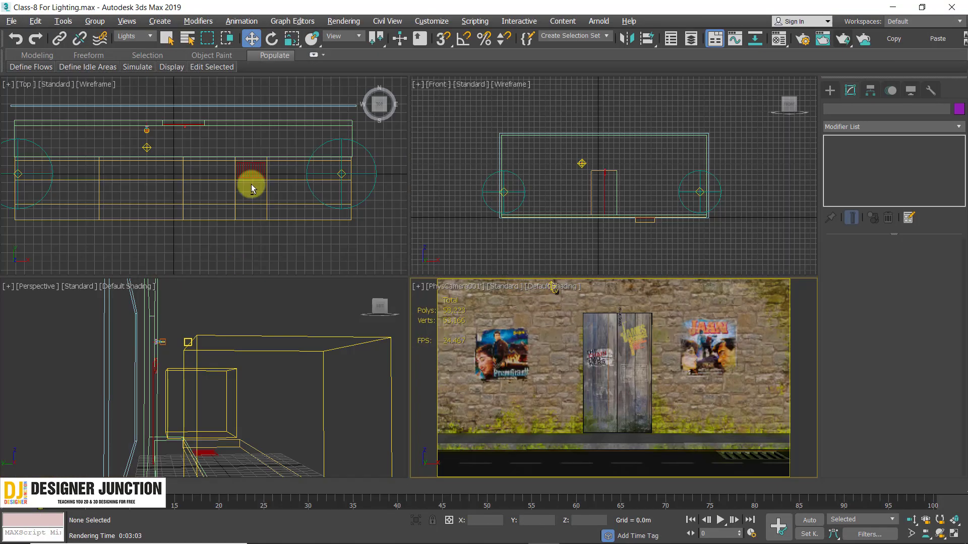
left_click(251, 186)
key("alt+w")
left_click(692, 277)
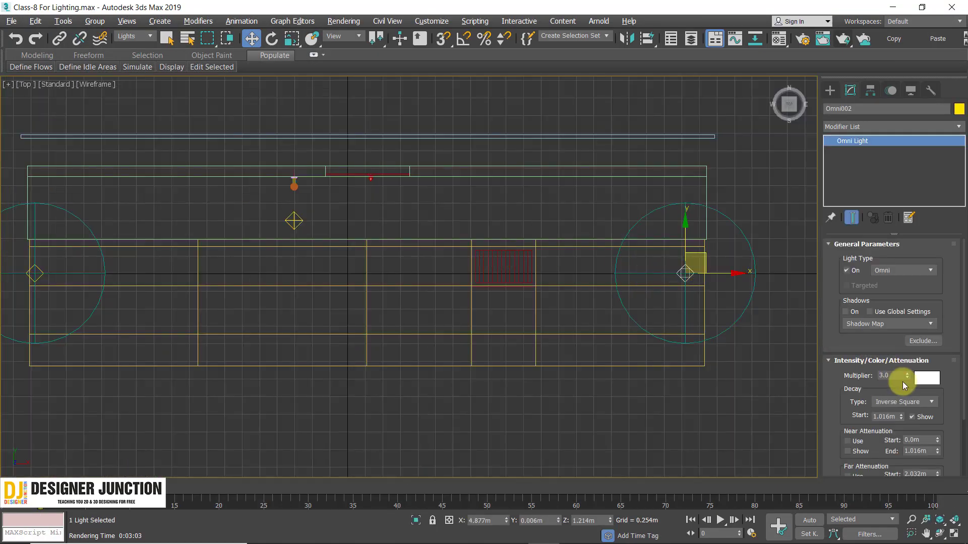
left_click(935, 378)
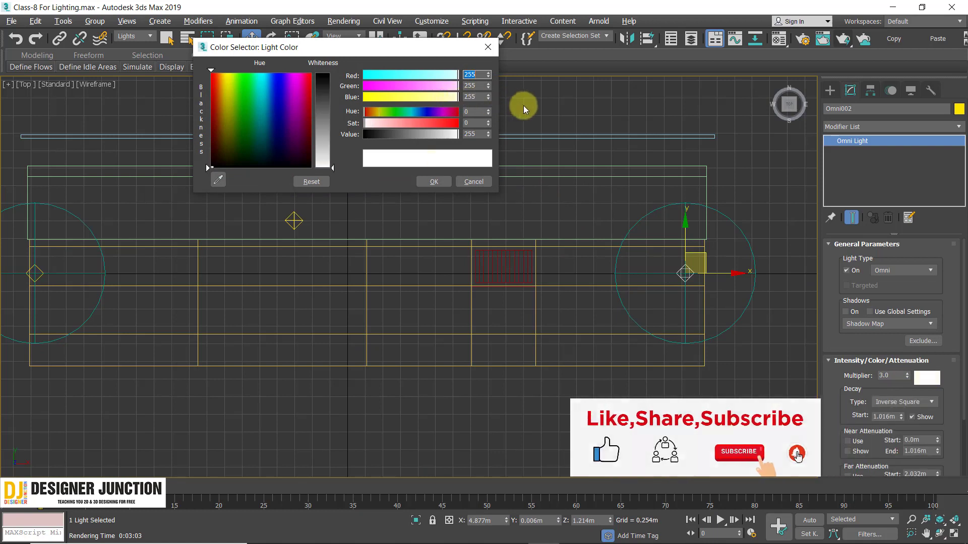
left_click_drag(454, 77, 442, 76)
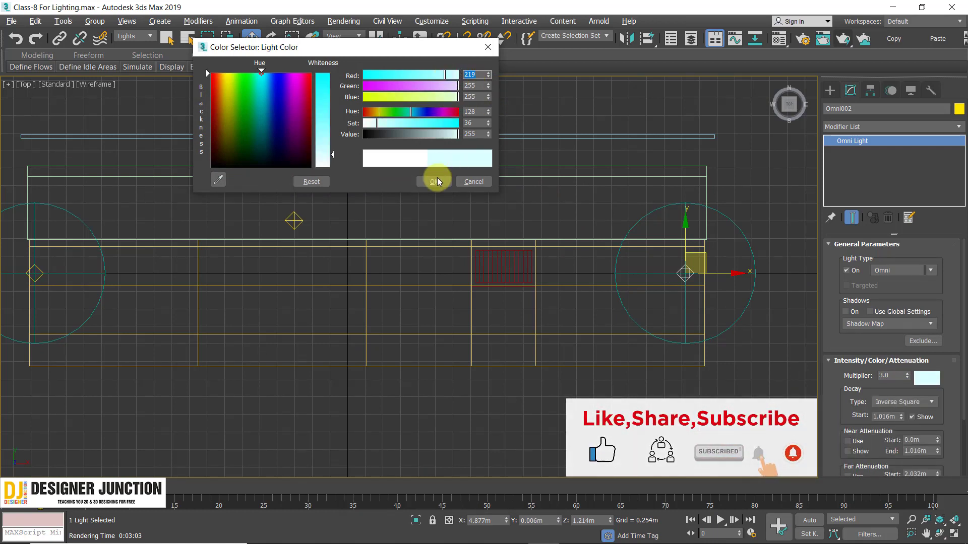
left_click(433, 181)
Tint the light of Omni003 at the street's west end pale cyan by lowering its red value.
middle_click_drag(158, 300, 219, 286)
left_click(106, 273)
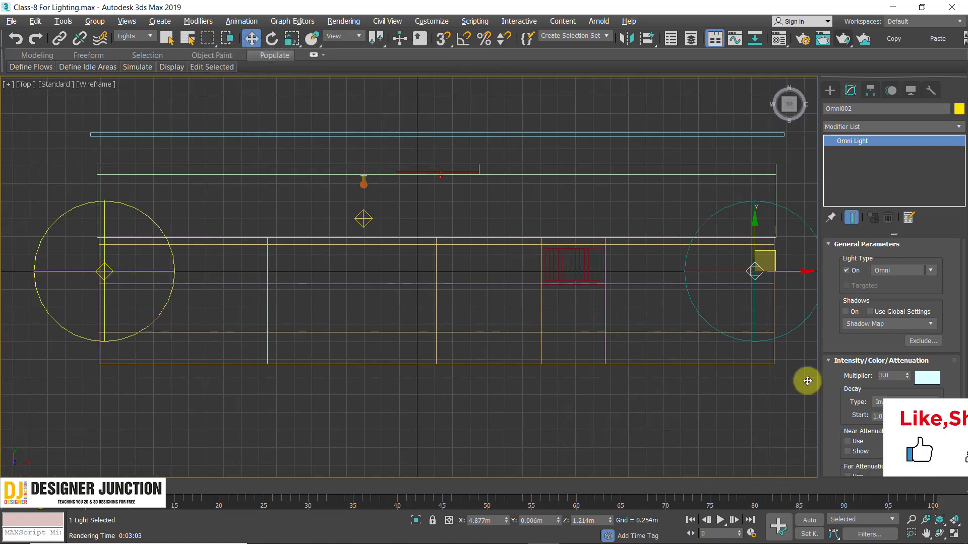
left_click(931, 379)
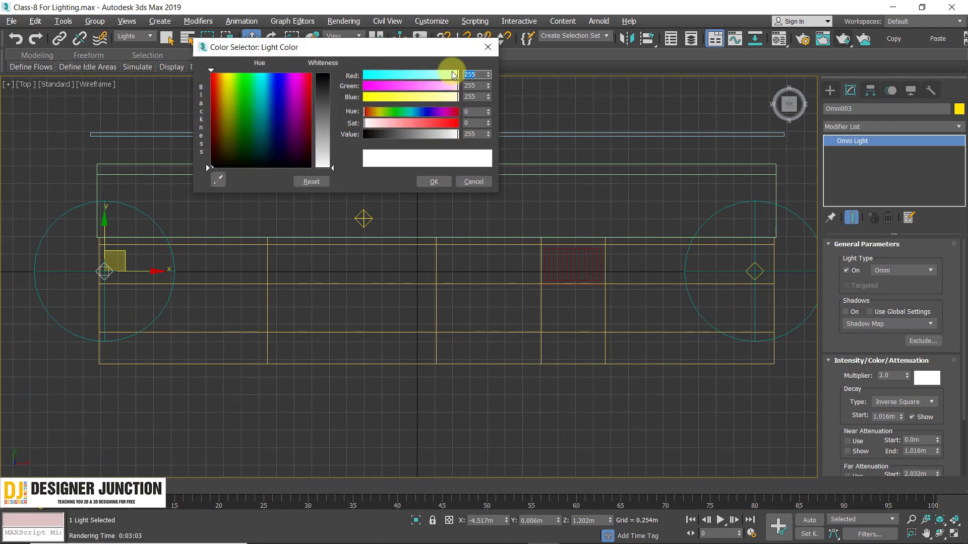
left_click_drag(457, 75, 443, 75)
left_click(434, 181)
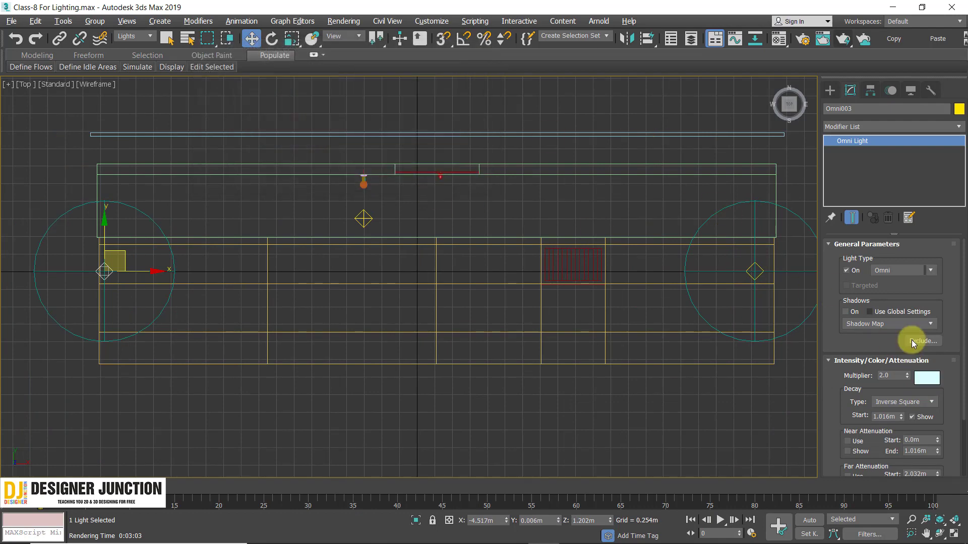
Tint the light of Omni001 in front of the bulb pale cyan by slightly lowering its red value.
left_click(363, 219)
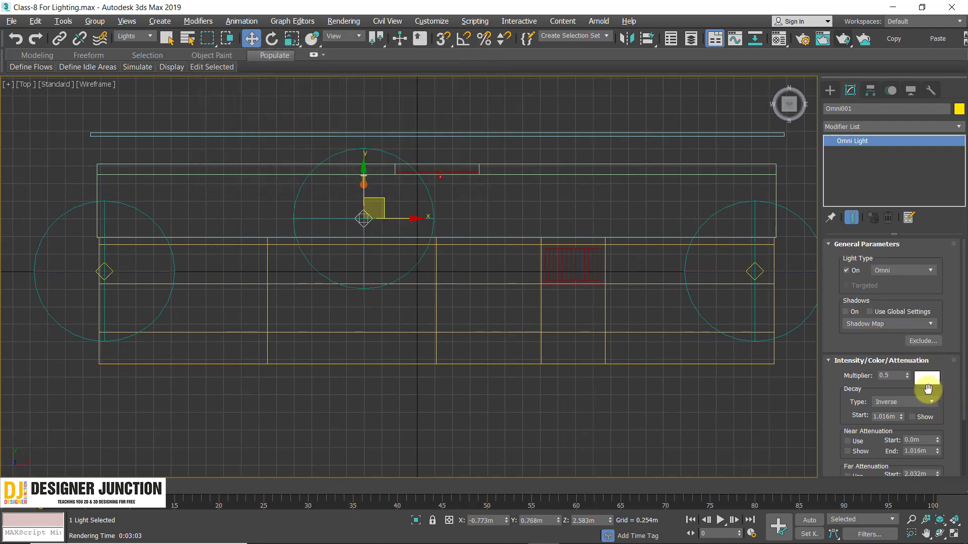
left_click(927, 379)
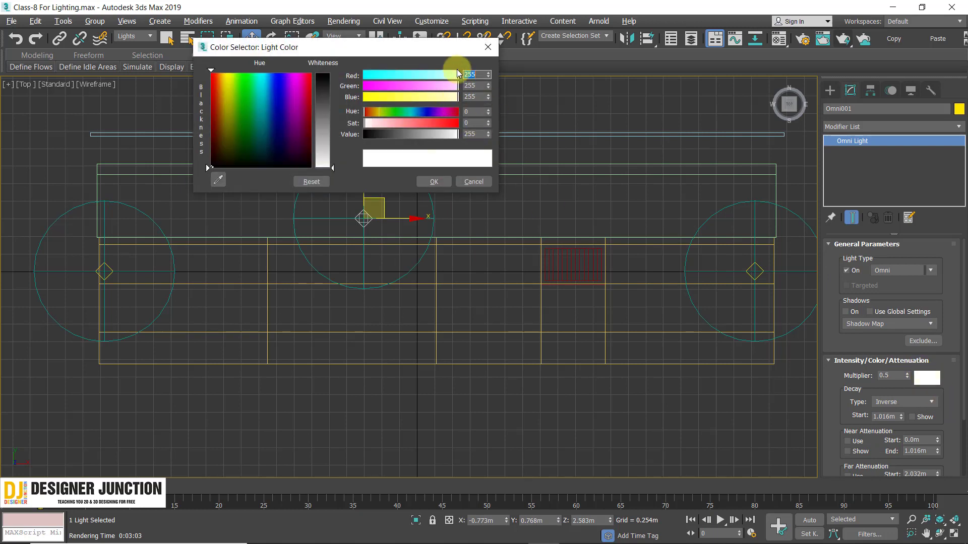
left_click_drag(456, 74, 446, 75)
left_click(427, 183)
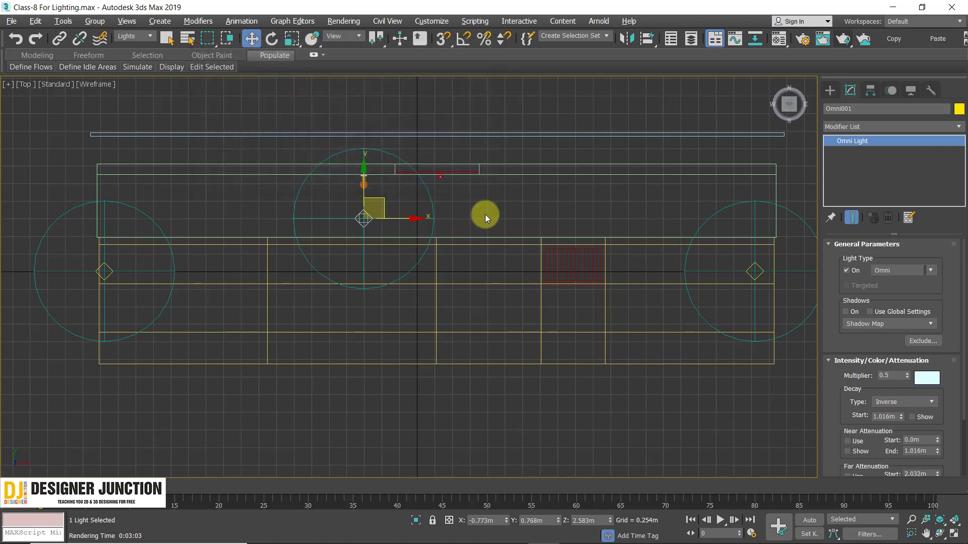
Set the bulb's VRayLight colour to a cool white with red 241, green 255 and blue 255.
left_click(378, 350)
scroll(332, 164, "up", 6)
middle_click_drag(453, 260, 290, 240)
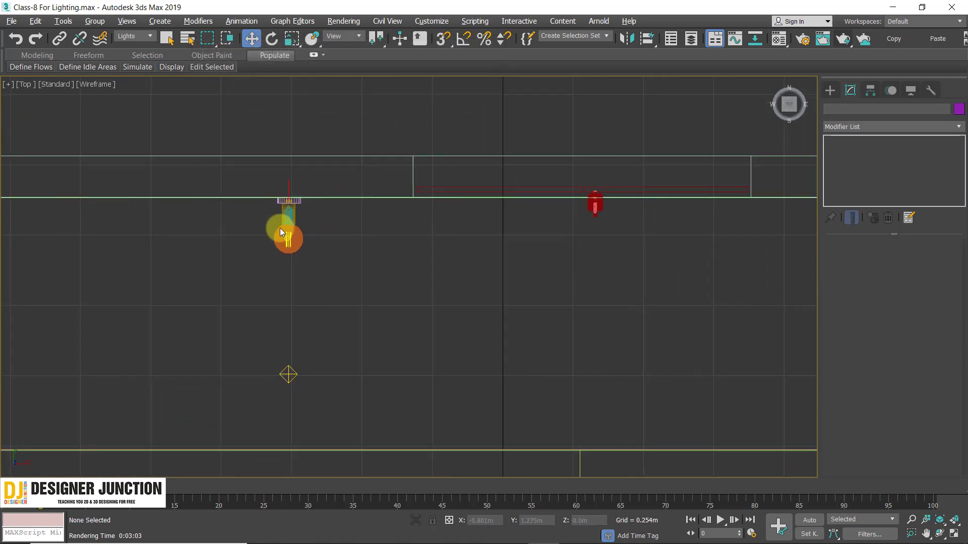
left_click(132, 36)
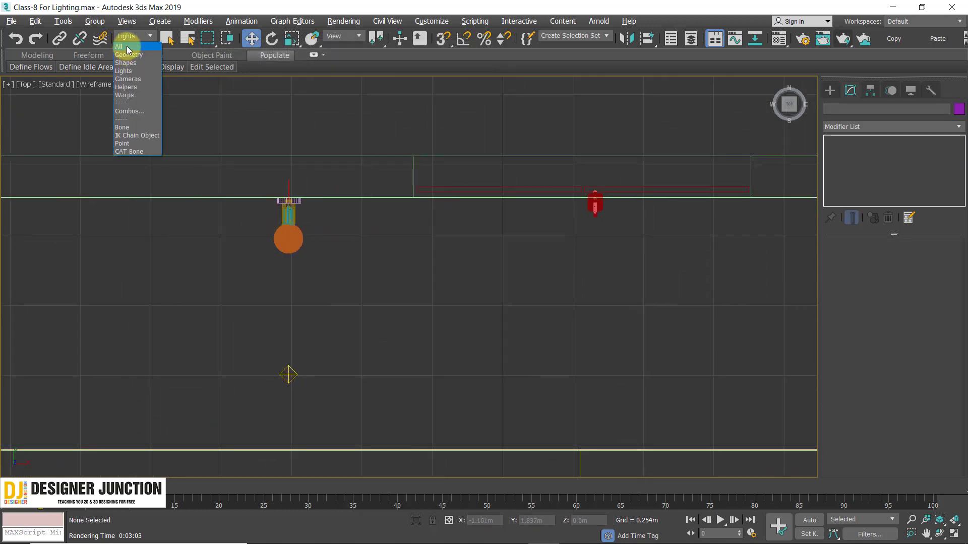
left_click(126, 71)
left_click(286, 246)
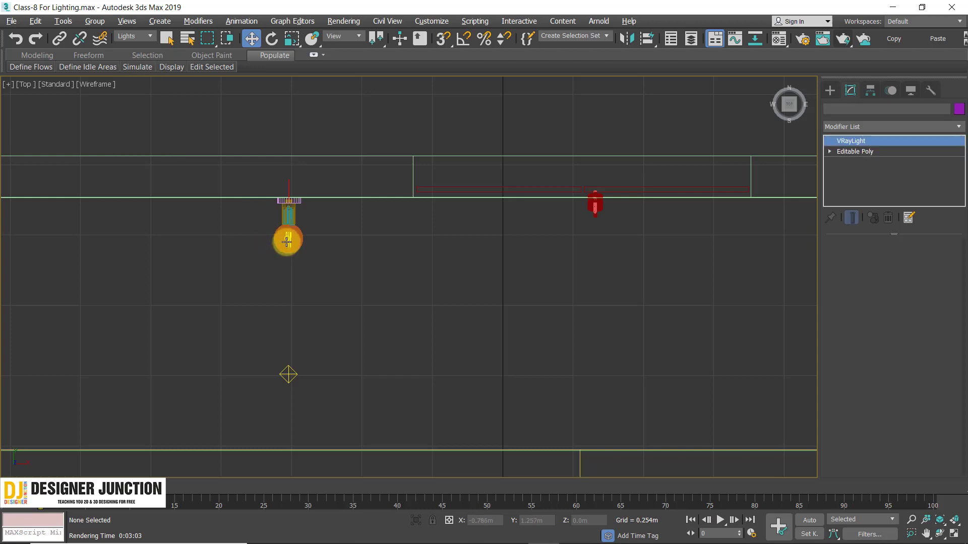
left_click(918, 351)
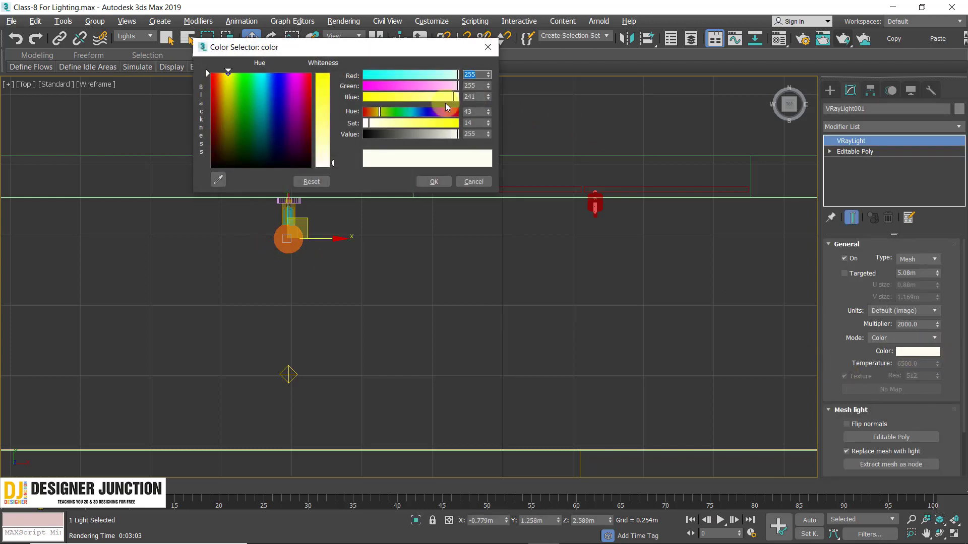
left_click_drag(447, 97, 452, 76)
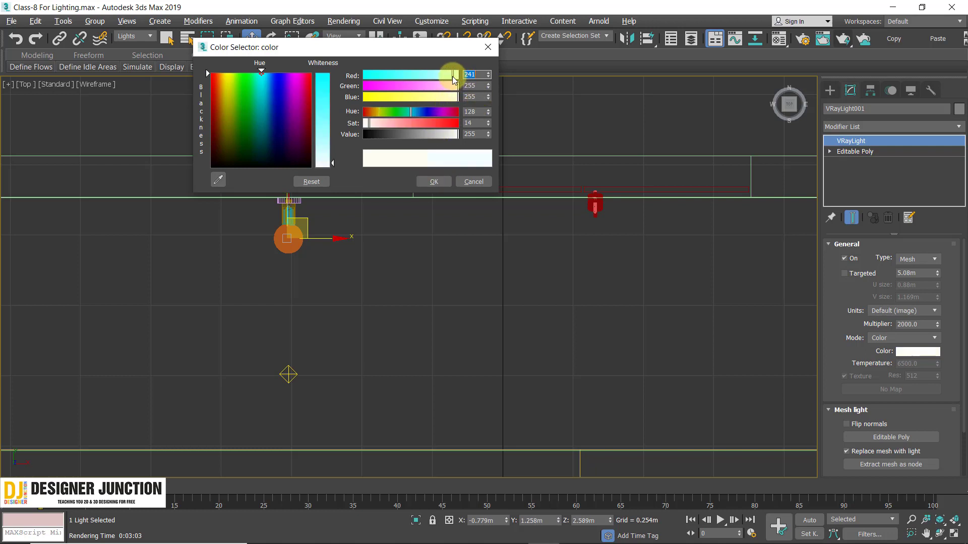
left_click(449, 211)
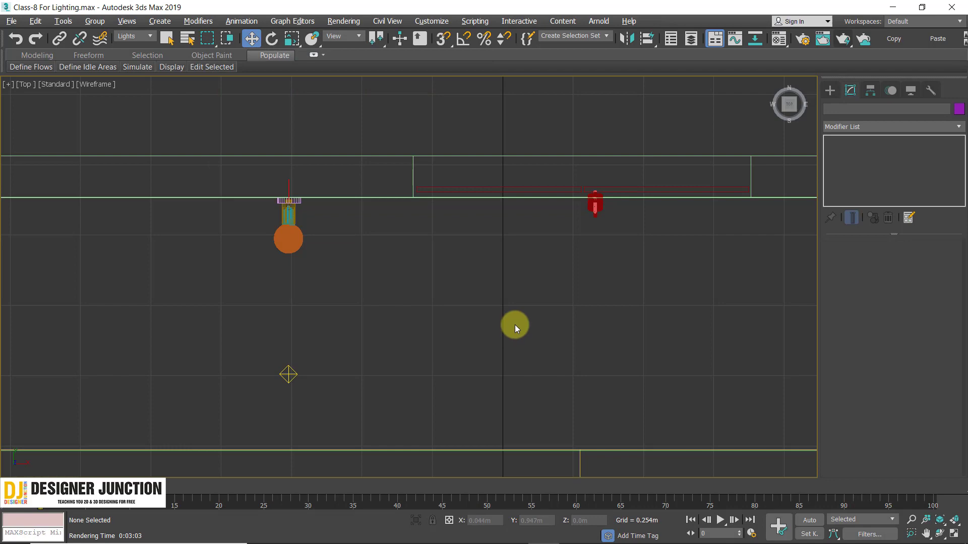
Return to the maximized PhysCamera001 view.
key("alt+w")
left_click(617, 397)
key("alt+w")
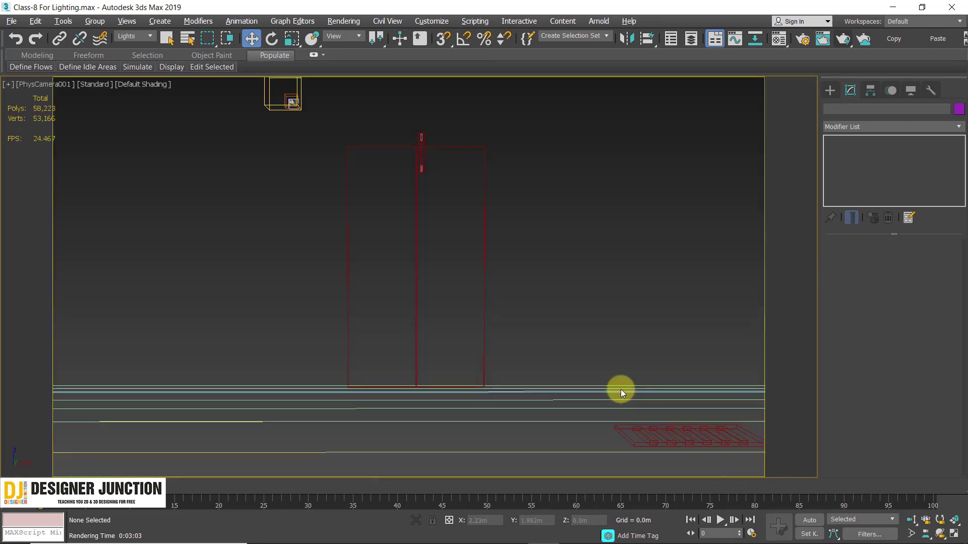
Render the PhysCamera001 view with the new light colours and enlarge the render window to full screen.
key("shift+q")
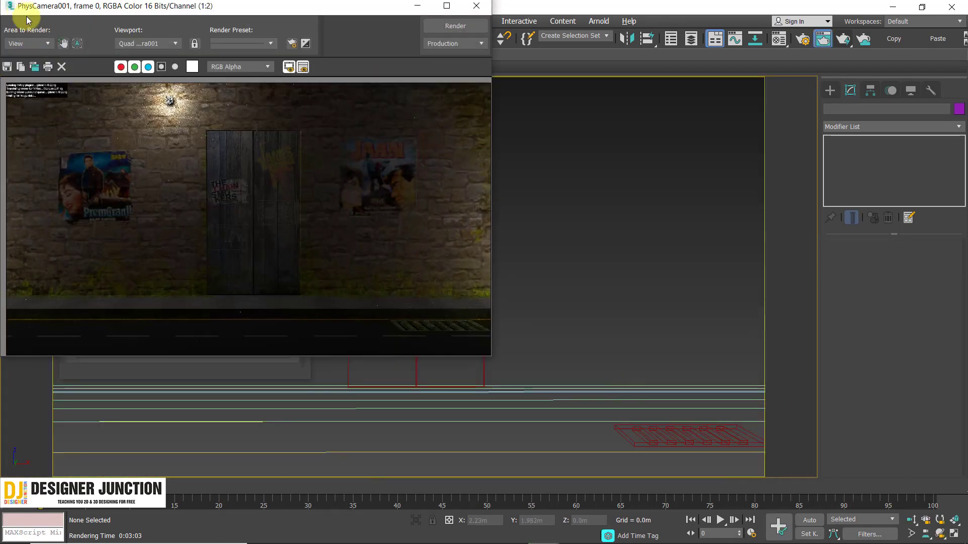
mouse_move(23, 11)
left_mouse_down()
mouse_move(386, 106)
mouse_move(271, 55)
left_mouse_up()
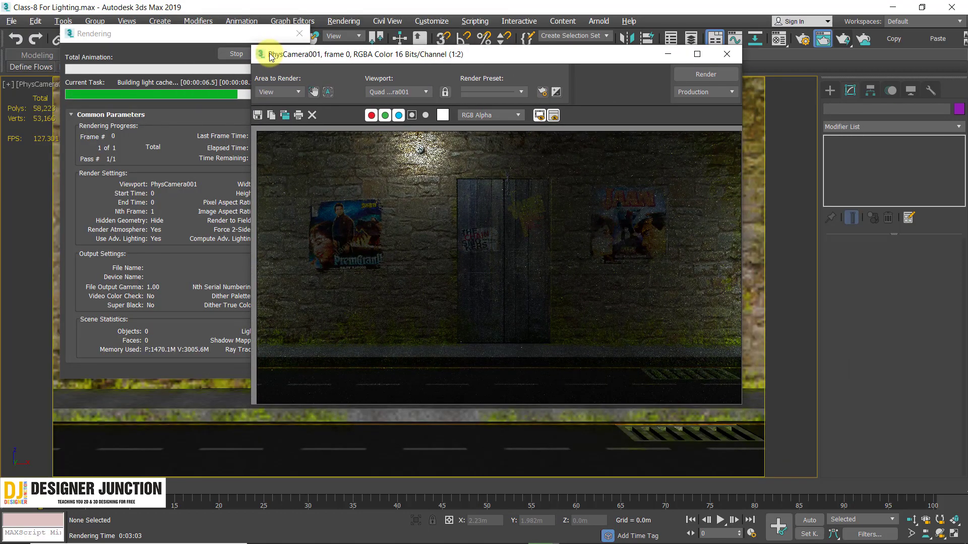
left_click(697, 54)
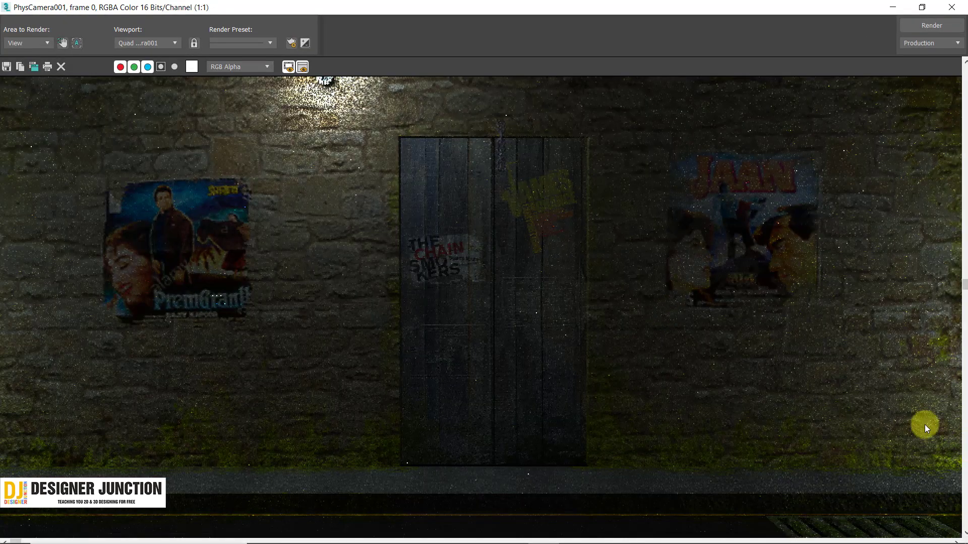
scroll(936, 402, "down", 1)
Render the camera view again and examine the bulb's glow, stone wall, posters, door and road up close and as a whole.
key("shift+q")
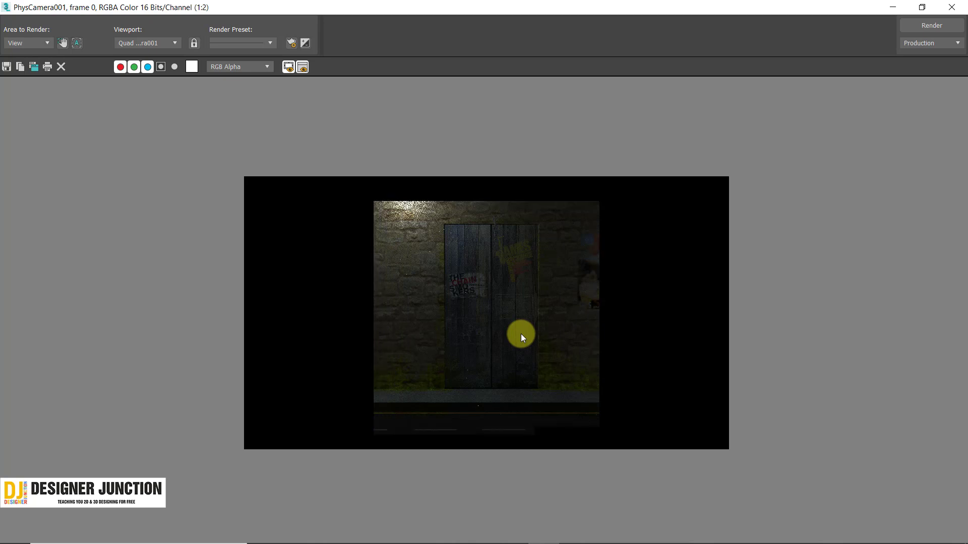
scroll(521, 334, "up", 2)
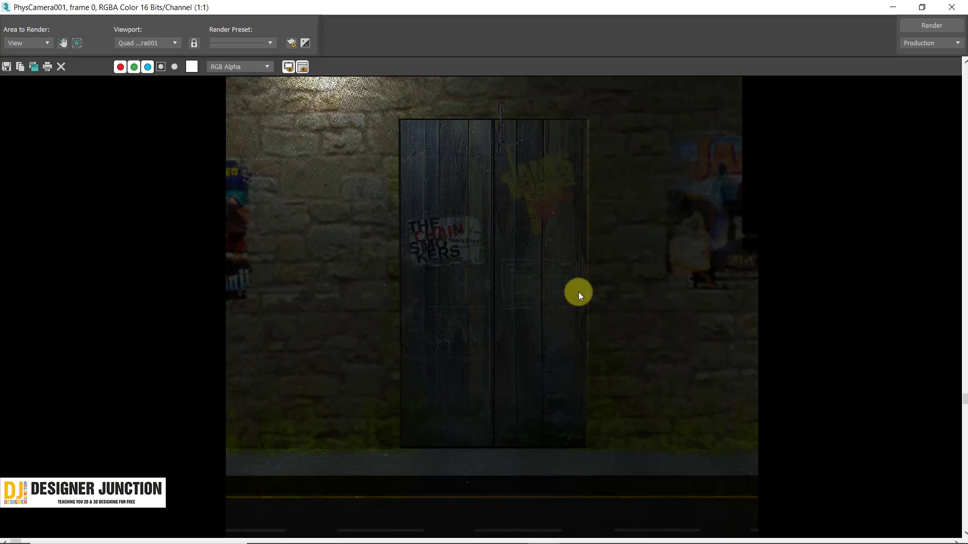
middle_click_drag(528, 263, 522, 316)
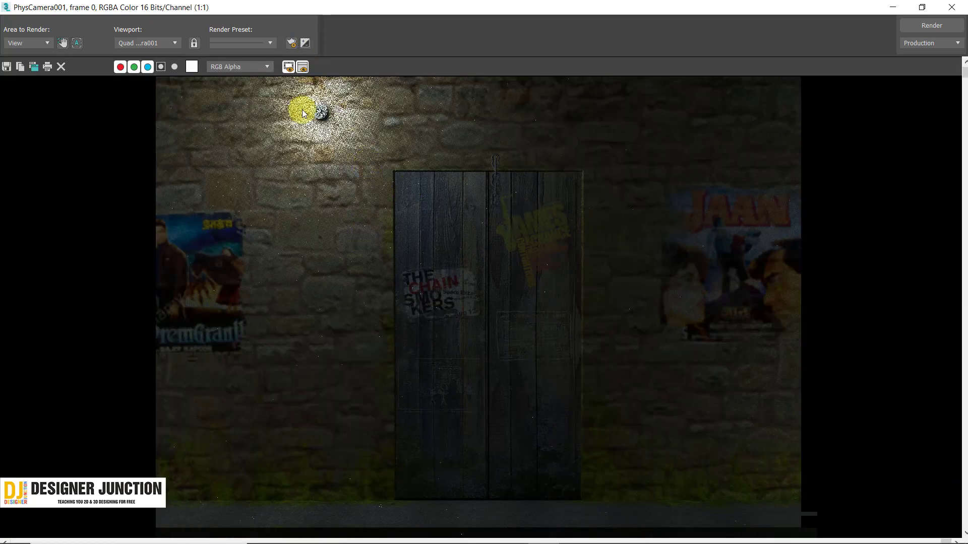
scroll(578, 262, "down", 2)
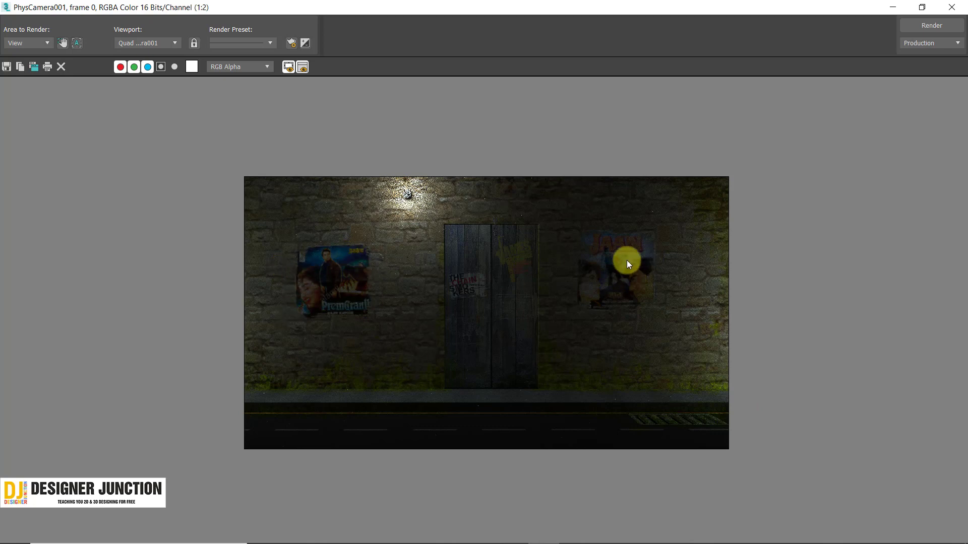
scroll(292, 322, "up", 1)
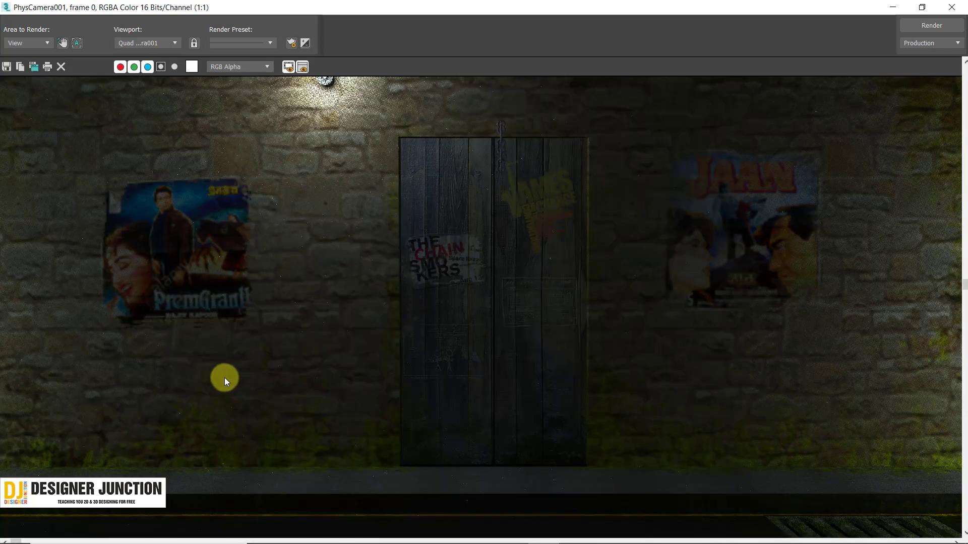
scroll(498, 411, "down", 1)
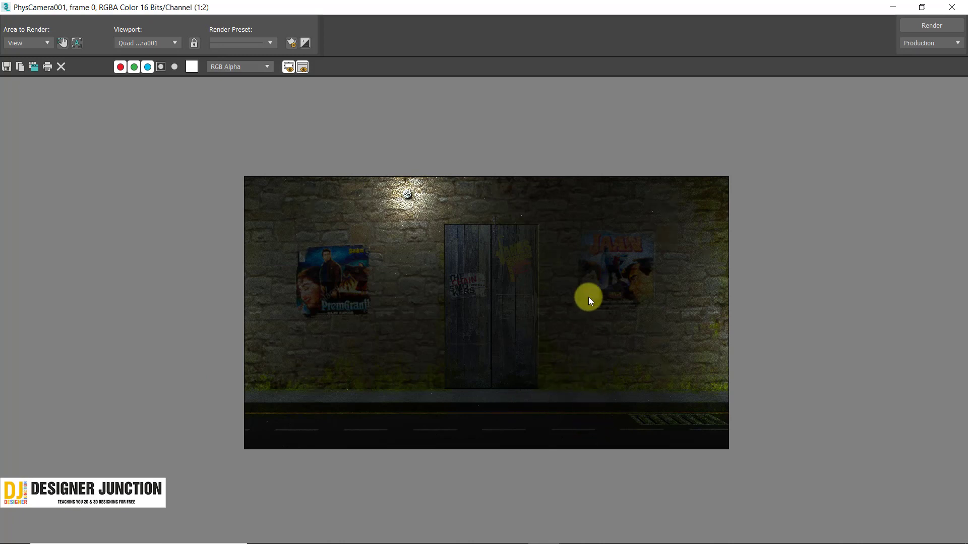
scroll(532, 325, "up", 1)
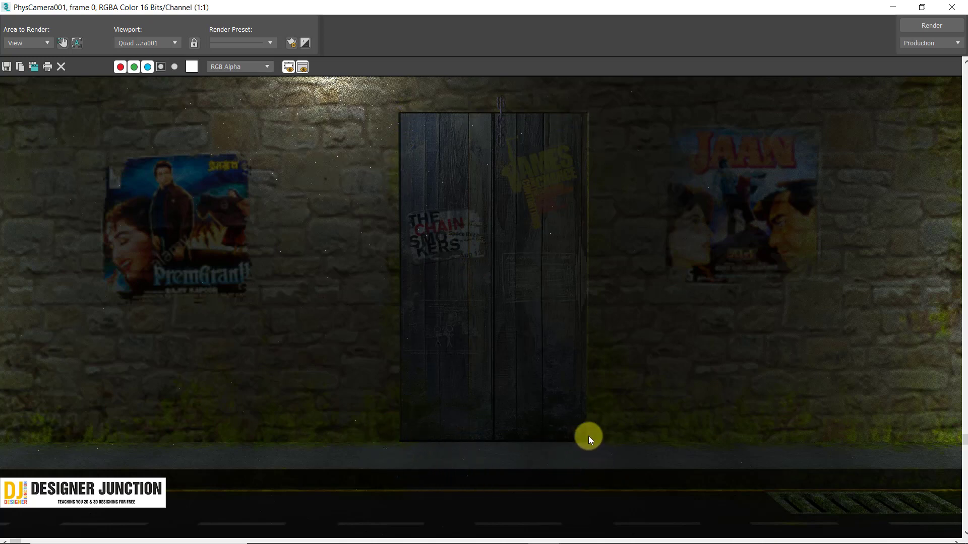
scroll(588, 437, "down", 1)
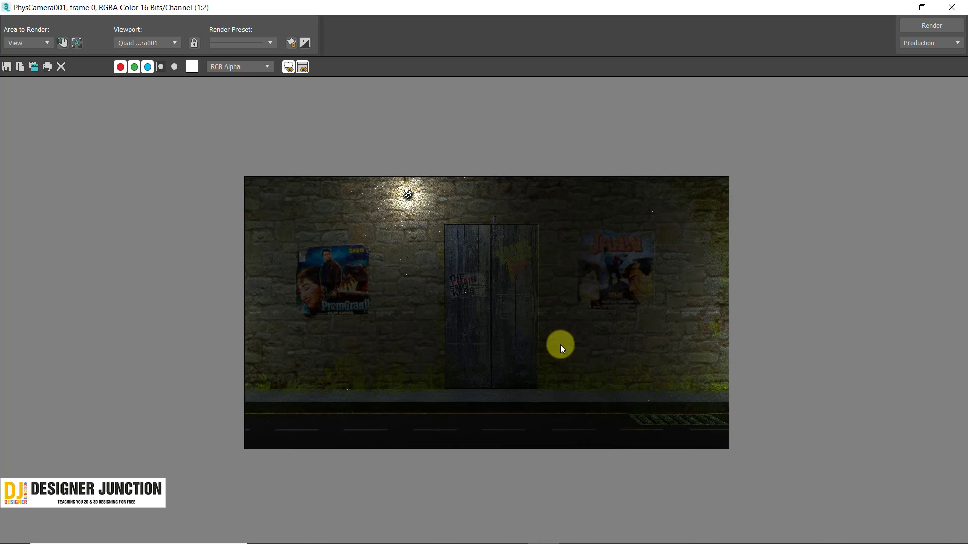
scroll(564, 353, "up", 1)
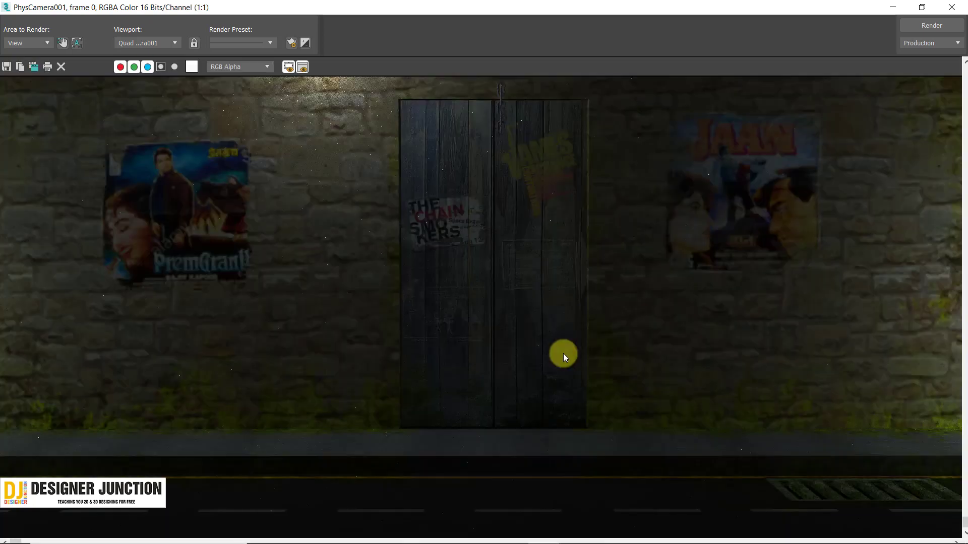
scroll(564, 353, "down", 1)
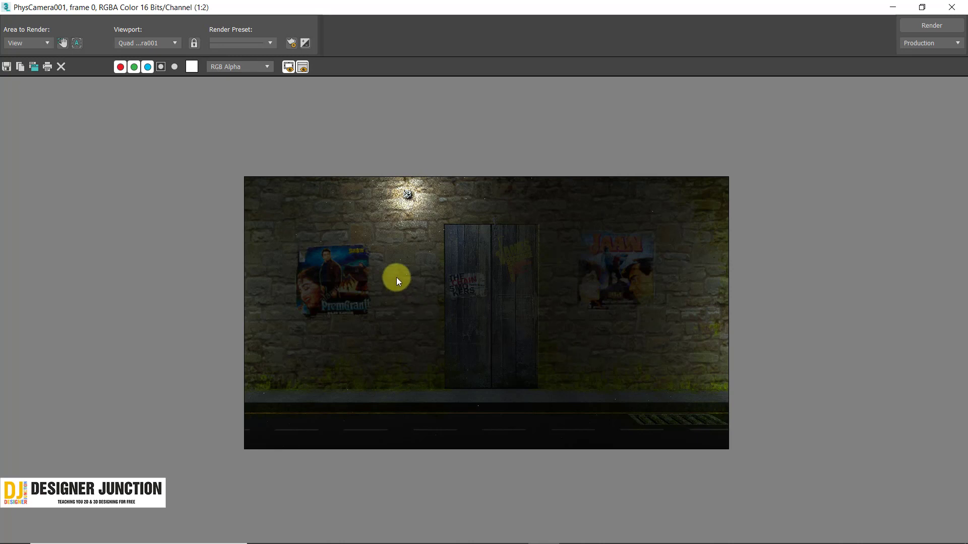